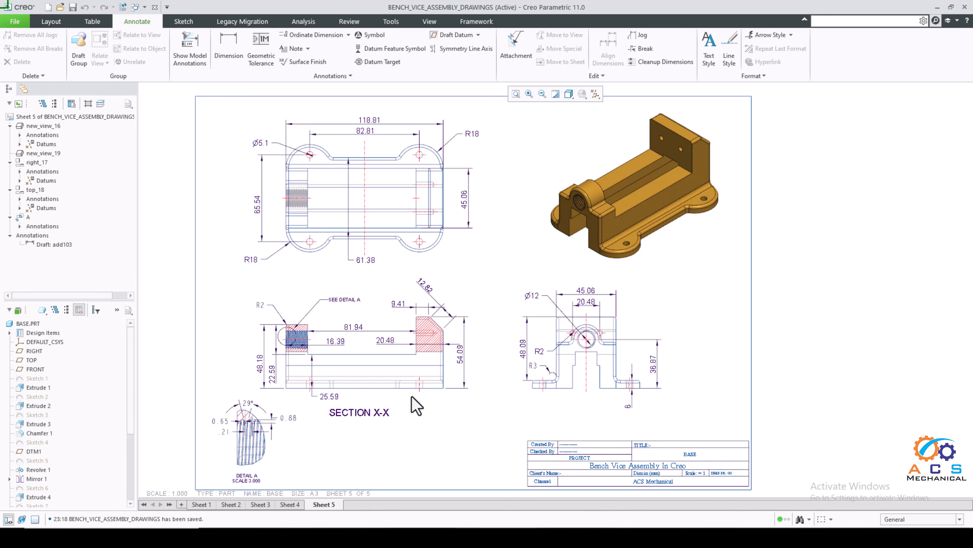
Review Sheets 1 to 5 of the bench vice drawing, including the title block and parts list on Sheet 3
{"action": "left_click", "coordinate": [202, 504]}
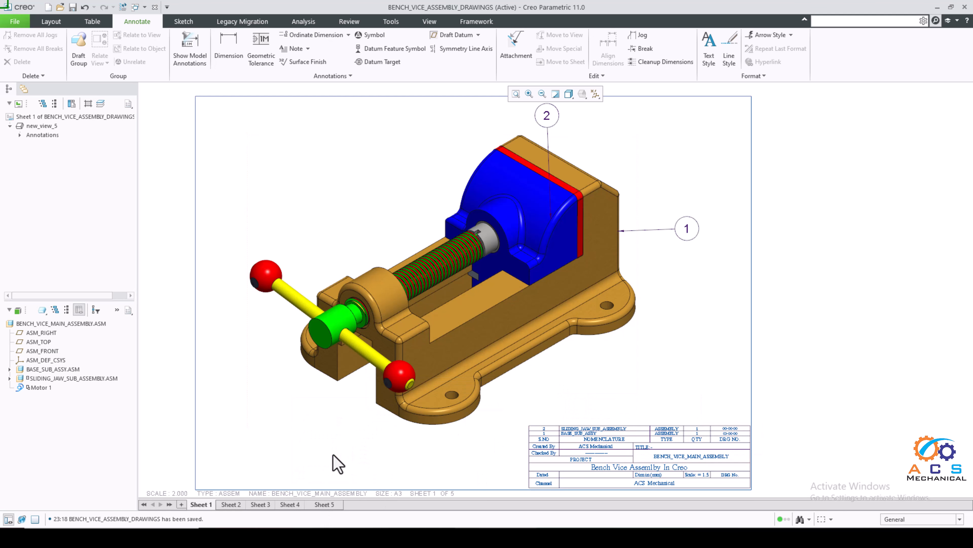
{"action": "left_click", "coordinate": [232, 505]}
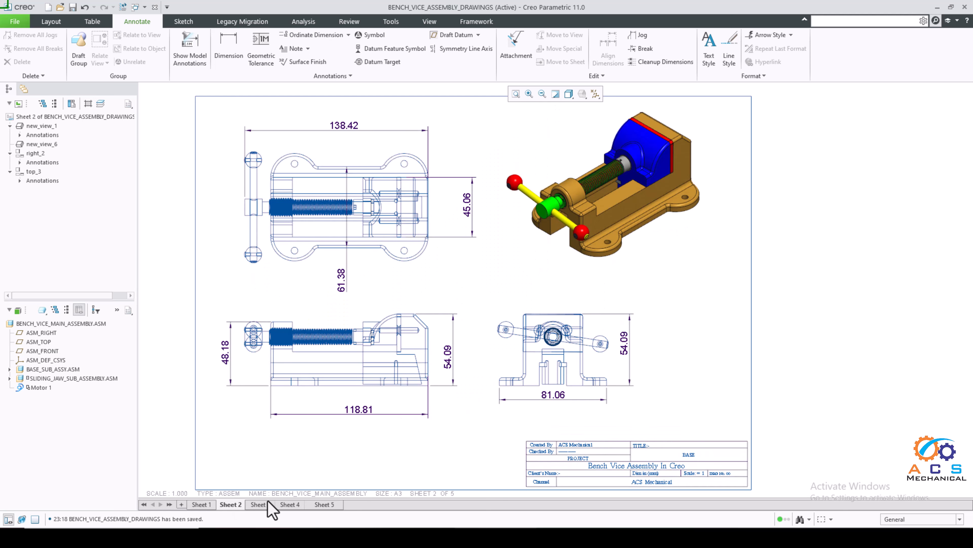
{"action": "left_click", "coordinate": [260, 505]}
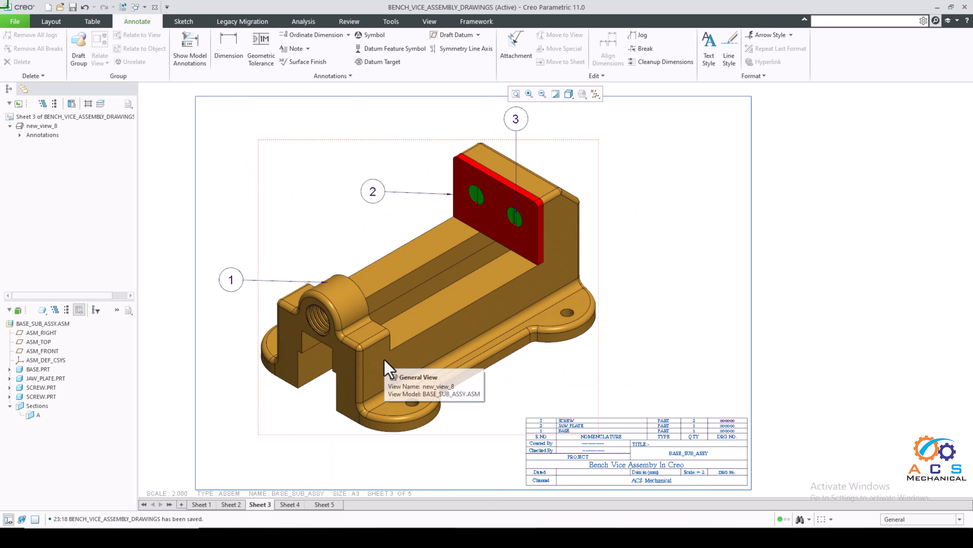
{"action": "scroll", "coordinate": [467, 331], "scroll_direction": "down", "scroll_amount": 2}
{"action": "scroll", "coordinate": [569, 420], "scroll_direction": "up", "scroll_amount": 2}
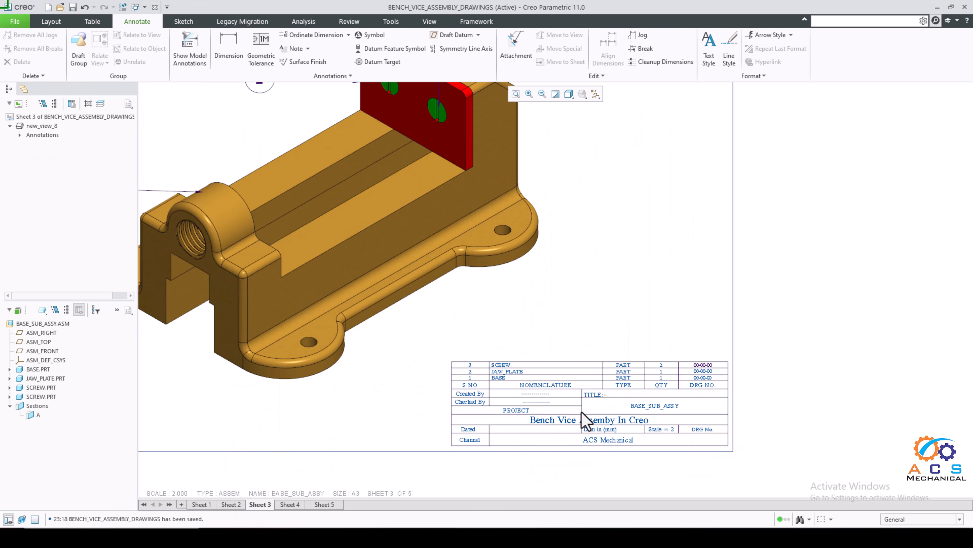
{"action": "scroll", "coordinate": [706, 419], "scroll_direction": "up", "scroll_amount": 1}
{"action": "scroll", "coordinate": [635, 415], "scroll_direction": "down", "scroll_amount": 1}
{"action": "key", "text": "ctrl+d"}
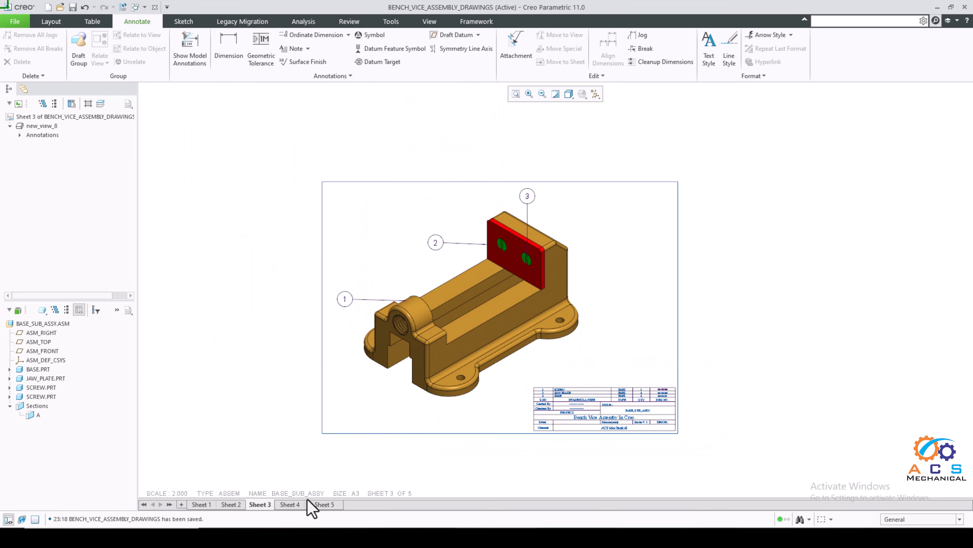
{"action": "left_click", "coordinate": [290, 504]}
{"action": "scroll", "coordinate": [479, 310], "scroll_direction": "up", "scroll_amount": 1}
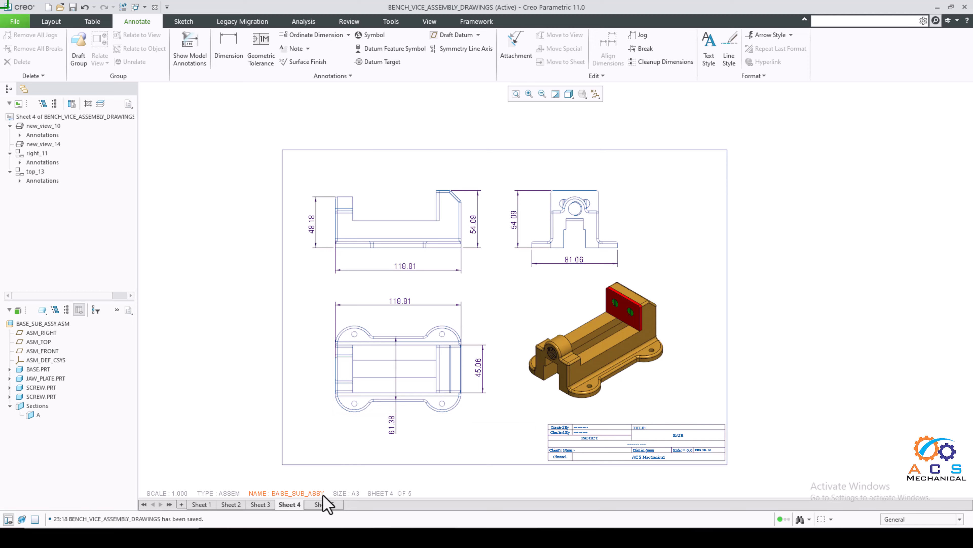
{"action": "left_click", "coordinate": [327, 505]}
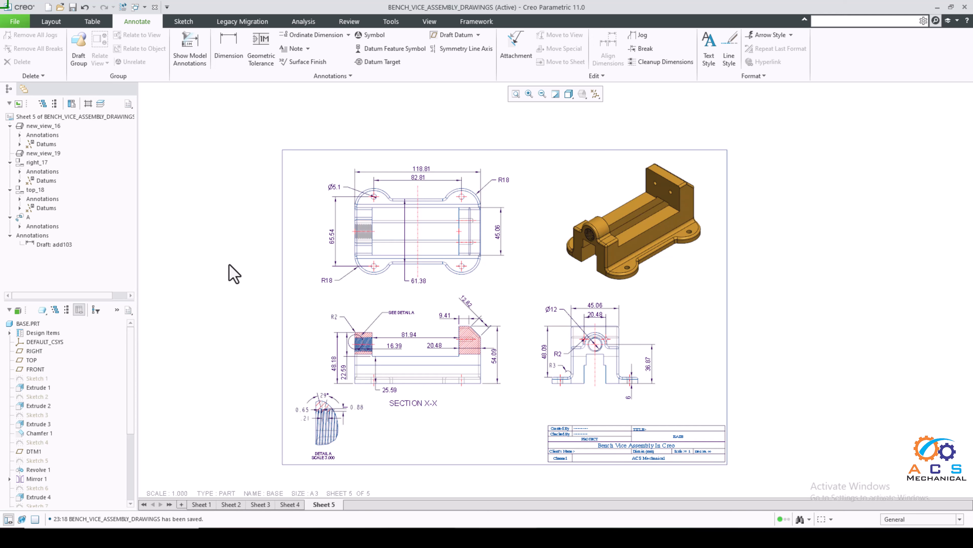
{"action": "left_click", "coordinate": [60, 8]}
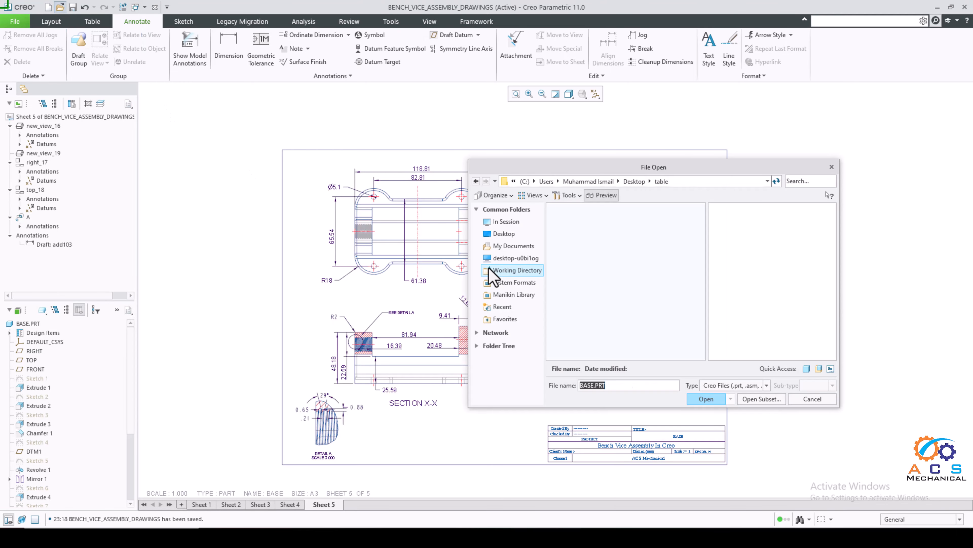
{"action": "left_click_drag", "start_coordinate": [566, 168], "coordinate": [395, 163]}
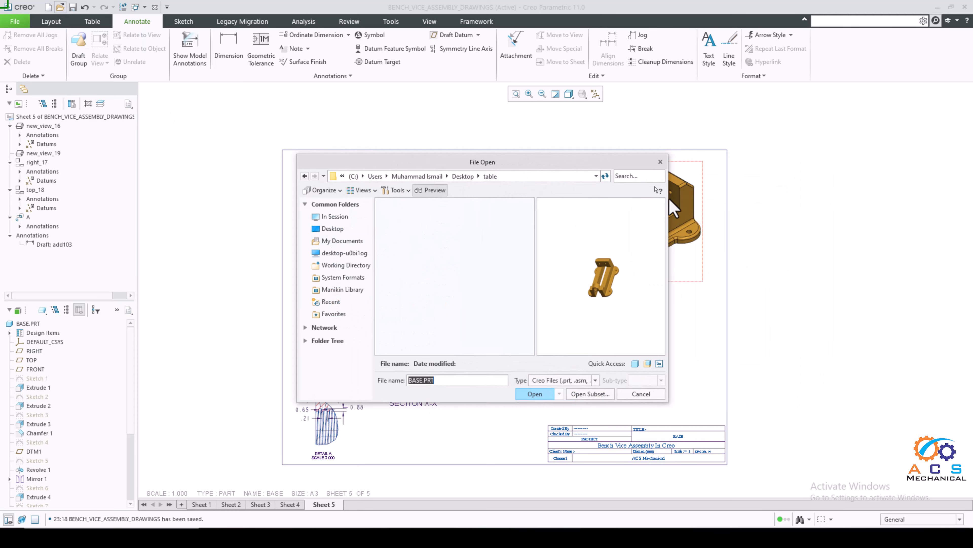
{"action": "left_click", "coordinate": [660, 161]}
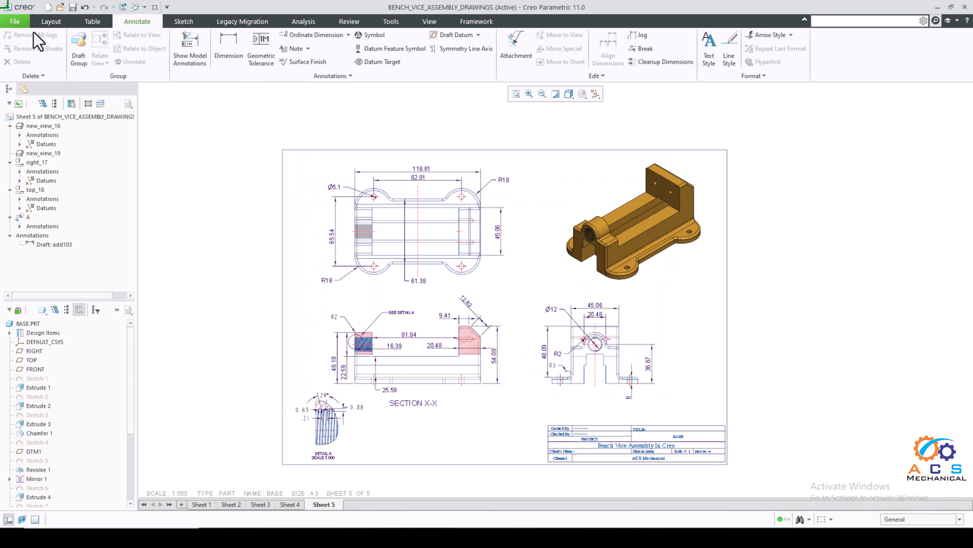
Set the working directory to the Bench_Vice_Aseembly_In_Creo folder on the Desktop
{"action": "left_click", "coordinate": [15, 21]}
{"action": "mouse_move", "coordinate": [10, 211]}
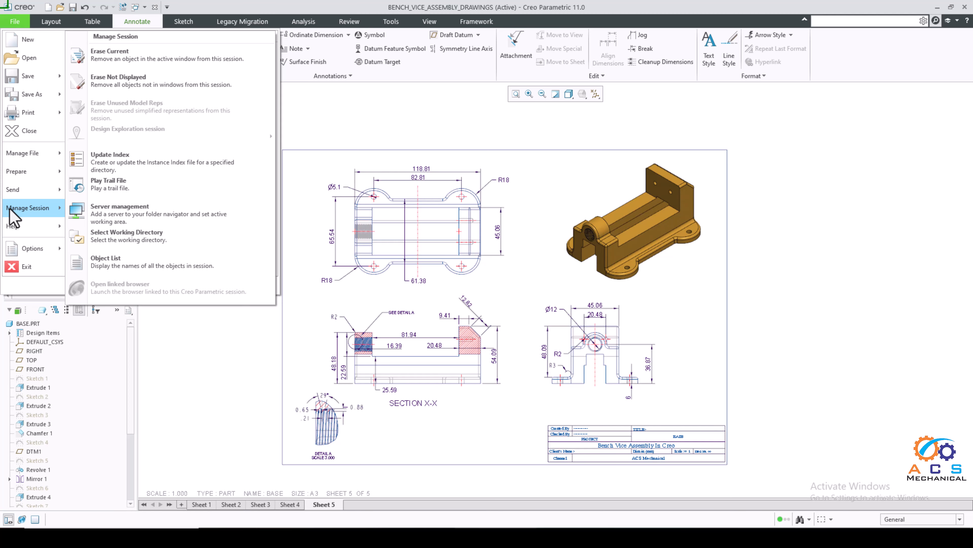
{"action": "left_click", "coordinate": [119, 239]}
{"action": "left_click", "coordinate": [332, 217]}
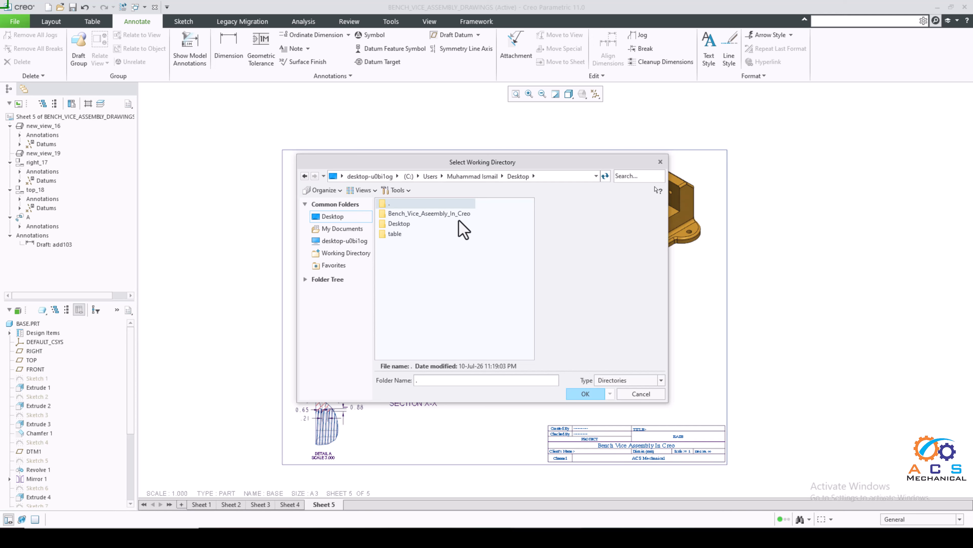
{"action": "double_click", "coordinate": [425, 214]}
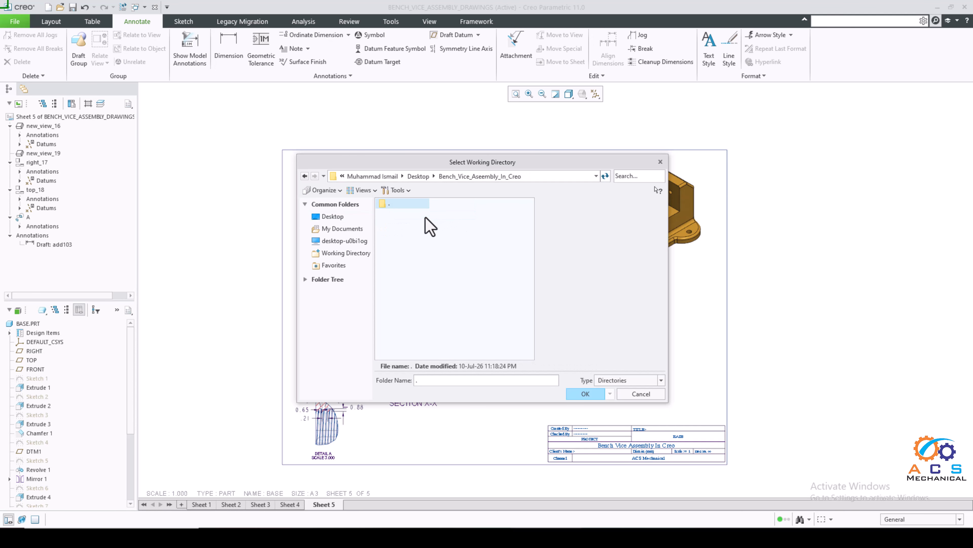
{"action": "left_click", "coordinate": [581, 395]}
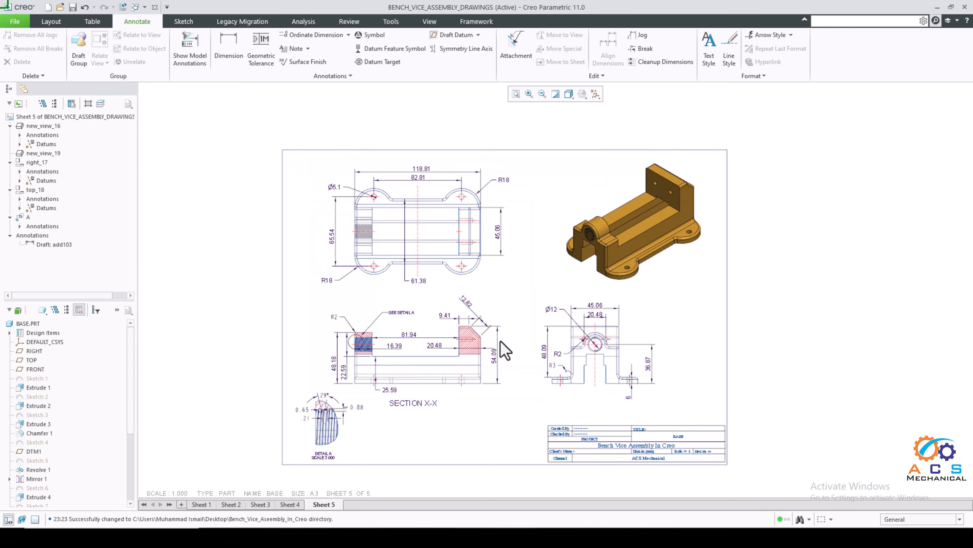
Preview the bench vice part files in the working directory, including handle_rod, jaw_plate, knob, pin, screw, slide_key and sliding_jaw
{"action": "left_click", "coordinate": [60, 7]}
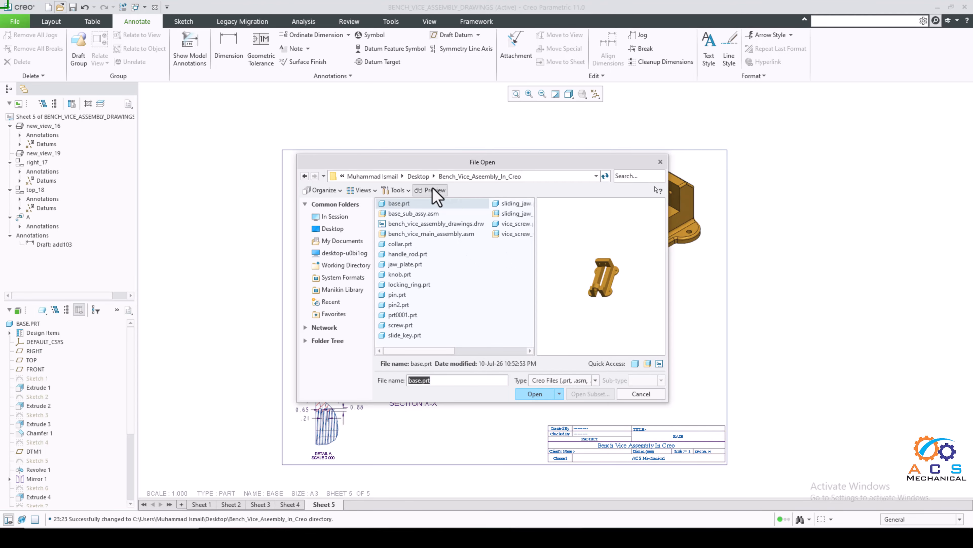
{"action": "scroll", "coordinate": [613, 287], "scroll_direction": "up", "scroll_amount": 1}
{"action": "scroll", "coordinate": [613, 286], "scroll_direction": "down", "scroll_amount": 2}
{"action": "left_click", "coordinate": [407, 254]}
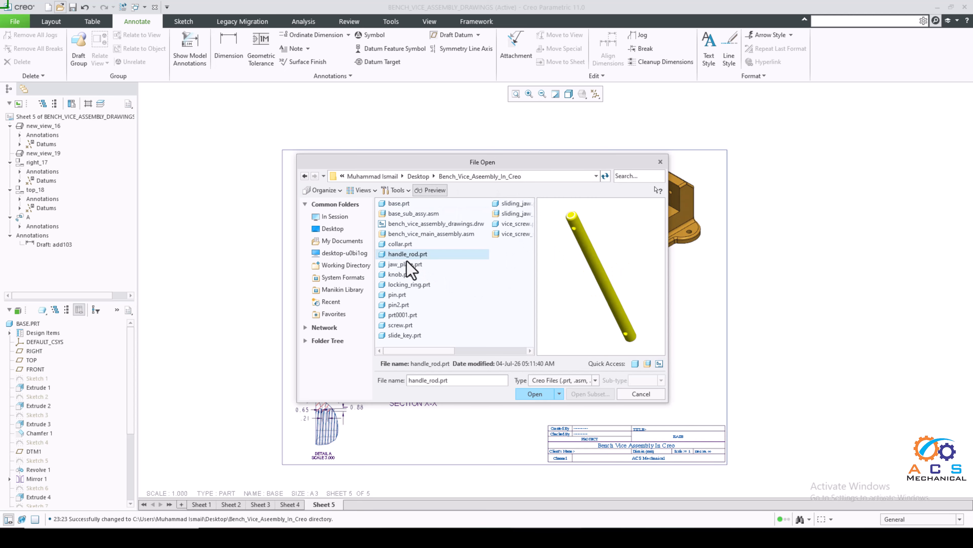
{"action": "left_click", "coordinate": [405, 264]}
{"action": "left_click", "coordinate": [397, 284]}
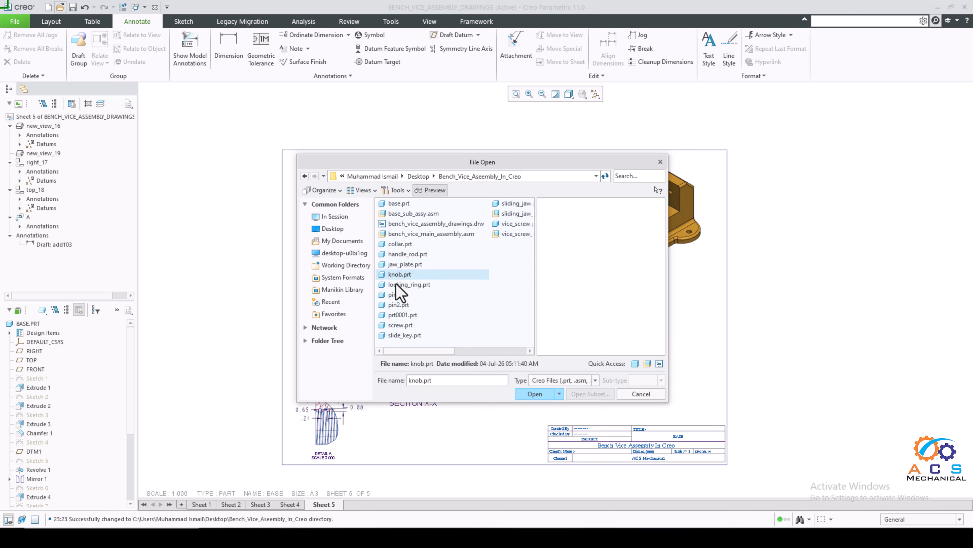
{"action": "left_click", "coordinate": [397, 294]}
{"action": "left_click", "coordinate": [399, 315]}
{"action": "left_click", "coordinate": [400, 325]}
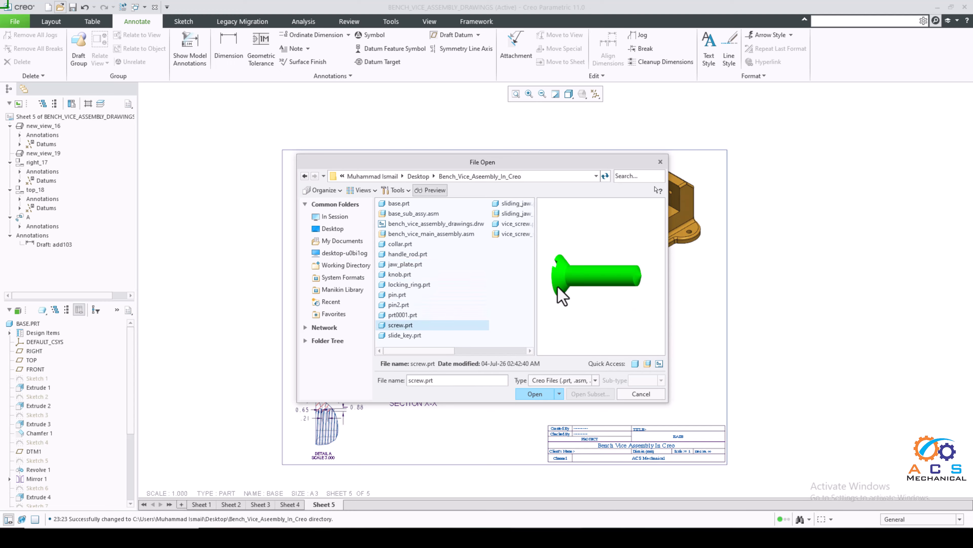
{"action": "left_click", "coordinate": [404, 335]}
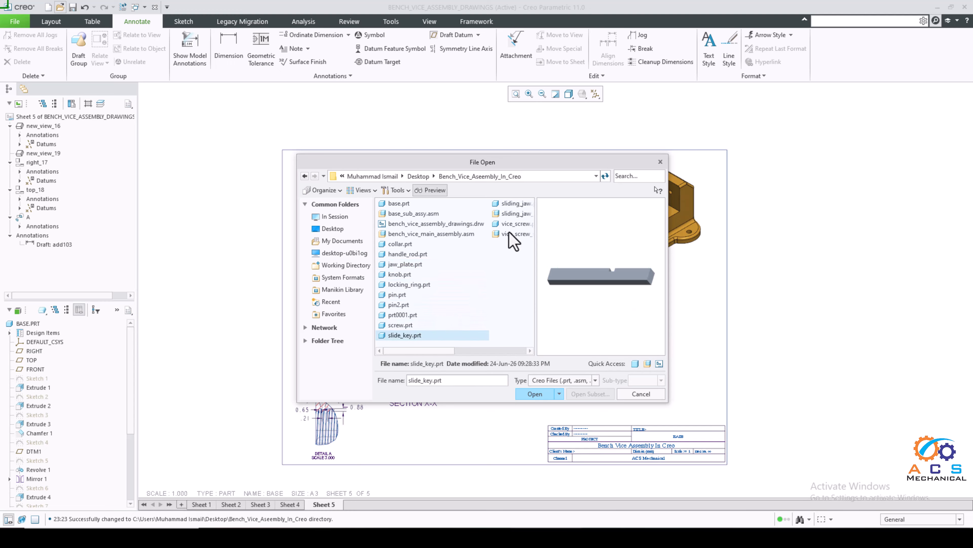
{"action": "left_click", "coordinate": [515, 204]}
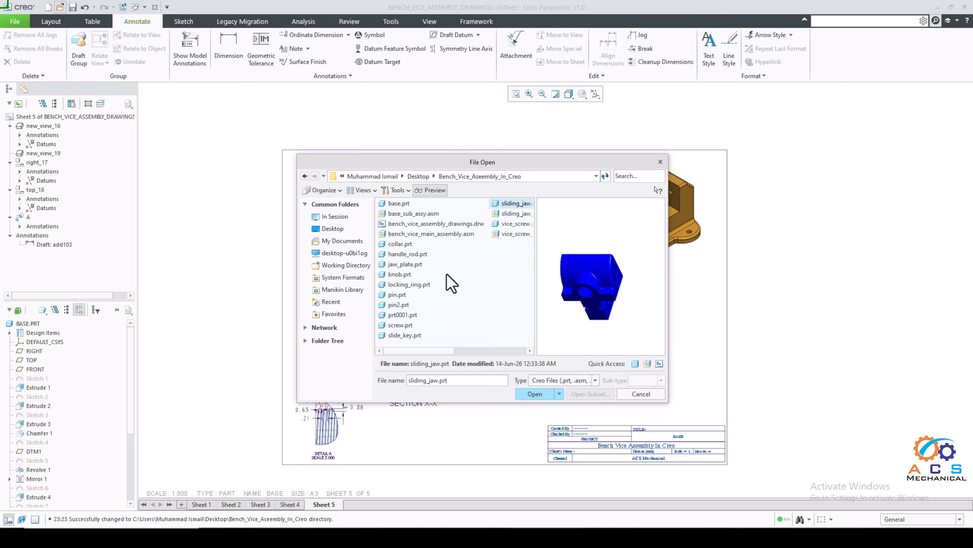
Preview the base, vice screw and sliding jaw sub-assemblies and bench_vice_main_assembly.asm from several angles without opening any file
{"action": "left_click", "coordinate": [409, 213]}
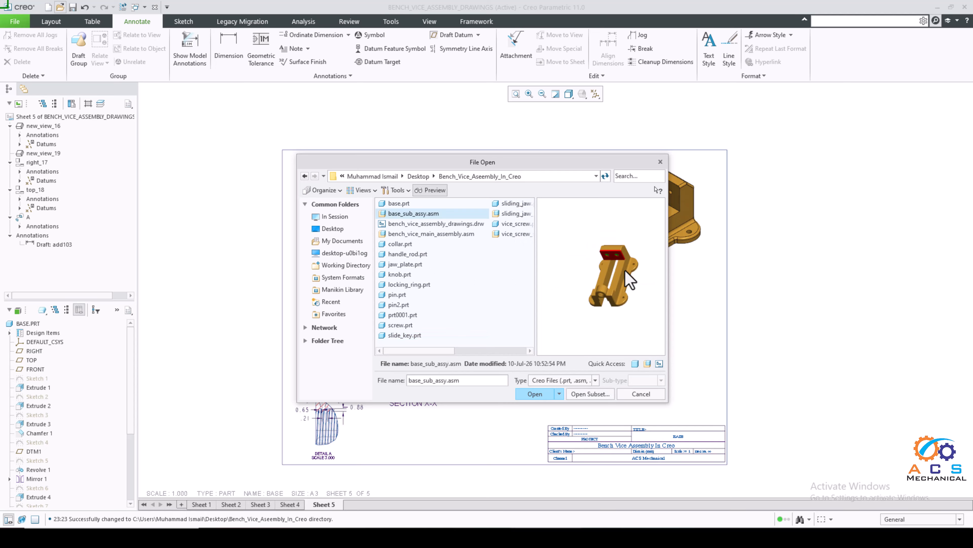
{"action": "left_click", "coordinate": [516, 234]}
{"action": "left_click", "coordinate": [514, 213]}
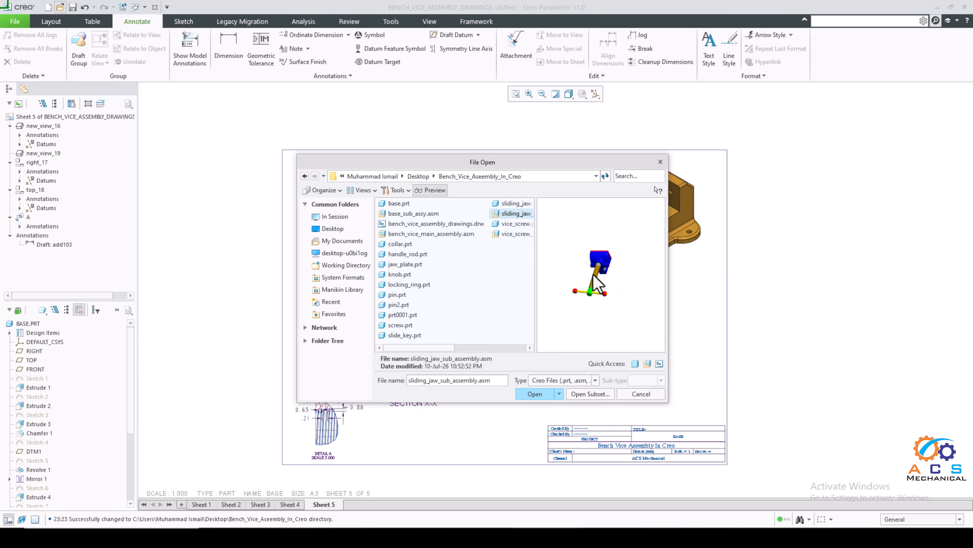
{"action": "left_click", "coordinate": [429, 235]}
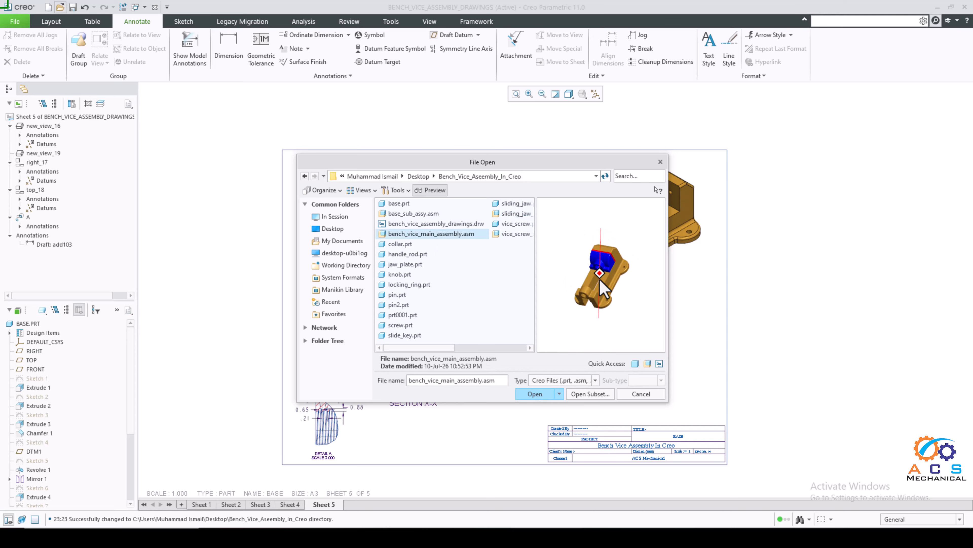
{"action": "middle_click_drag", "start_coordinate": [614, 279], "coordinate": [626, 277]}
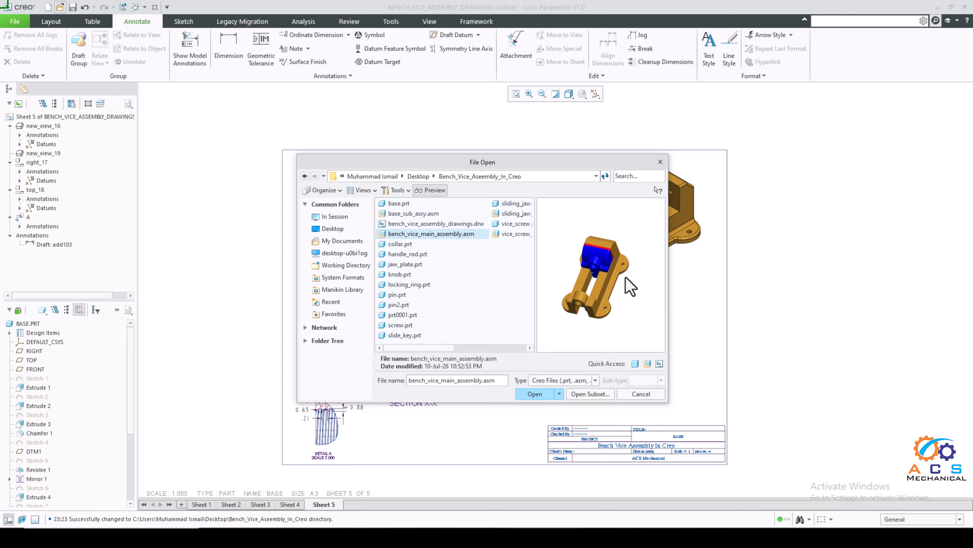
{"action": "middle_click_drag", "start_coordinate": [625, 278], "coordinate": [623, 263]}
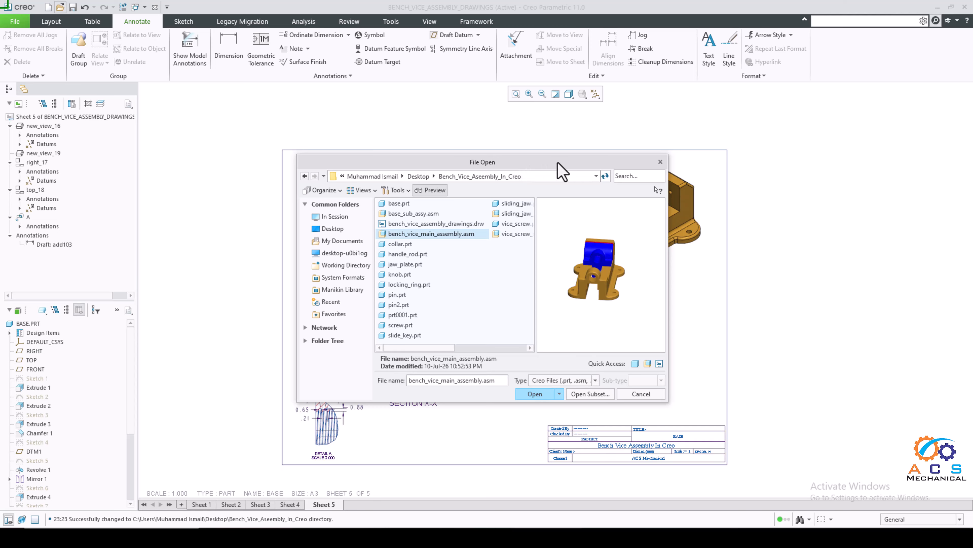
{"action": "left_click", "coordinate": [660, 161]}
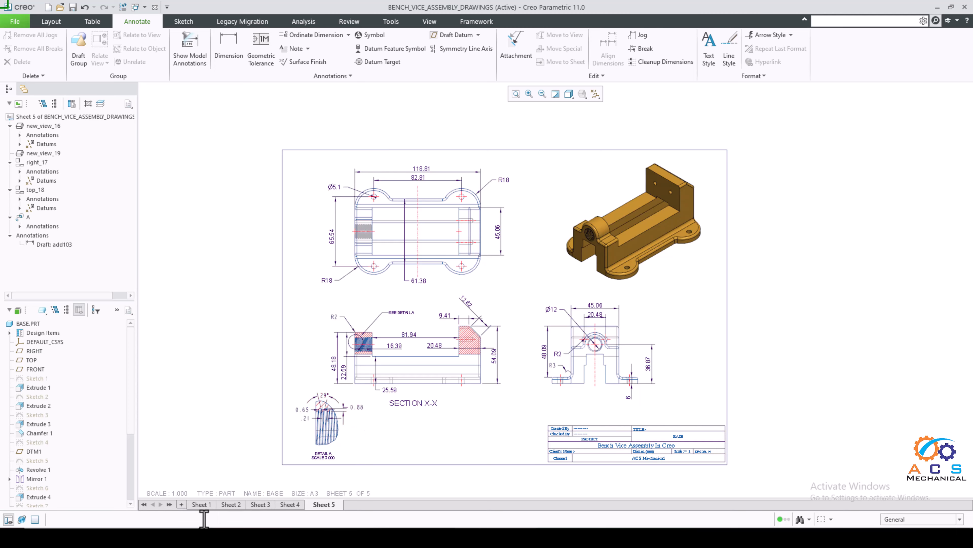
Examine the views, balloons, tables and dimensions across all five drawing sheets once more and return to Sheet 1
{"action": "left_click", "coordinate": [203, 504]}
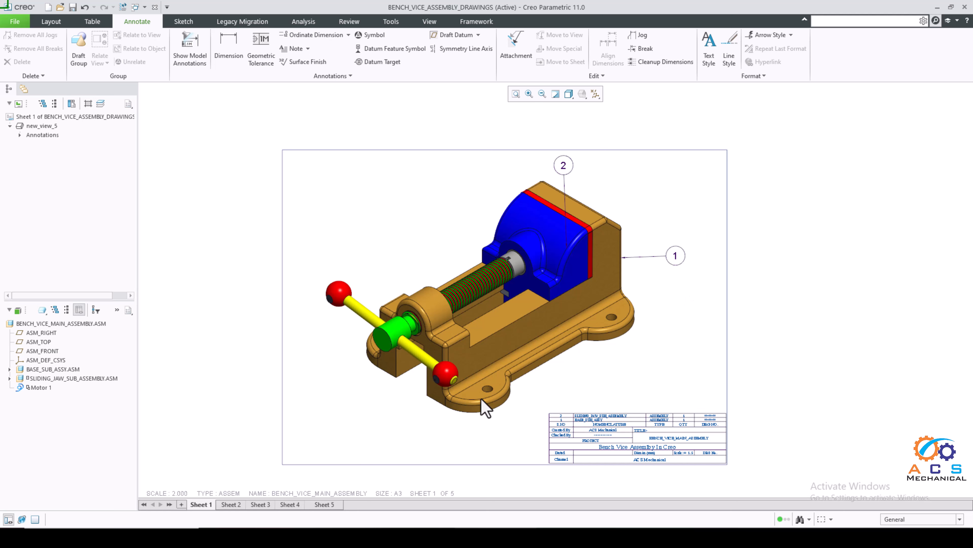
{"action": "left_click", "coordinate": [231, 504]}
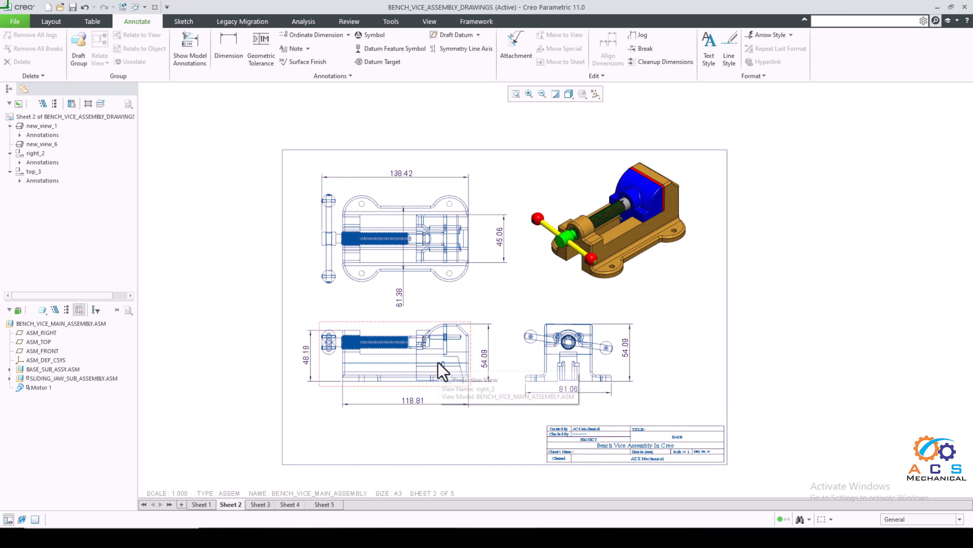
{"action": "left_click", "coordinate": [259, 505]}
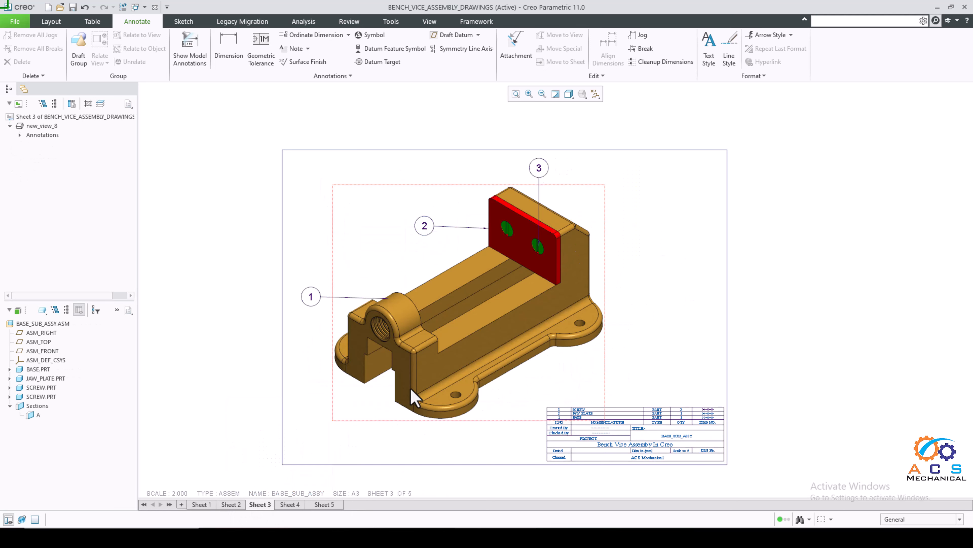
{"action": "scroll", "coordinate": [690, 439], "scroll_direction": "up", "scroll_amount": 3}
{"action": "scroll", "coordinate": [645, 402], "scroll_direction": "down", "scroll_amount": 1}
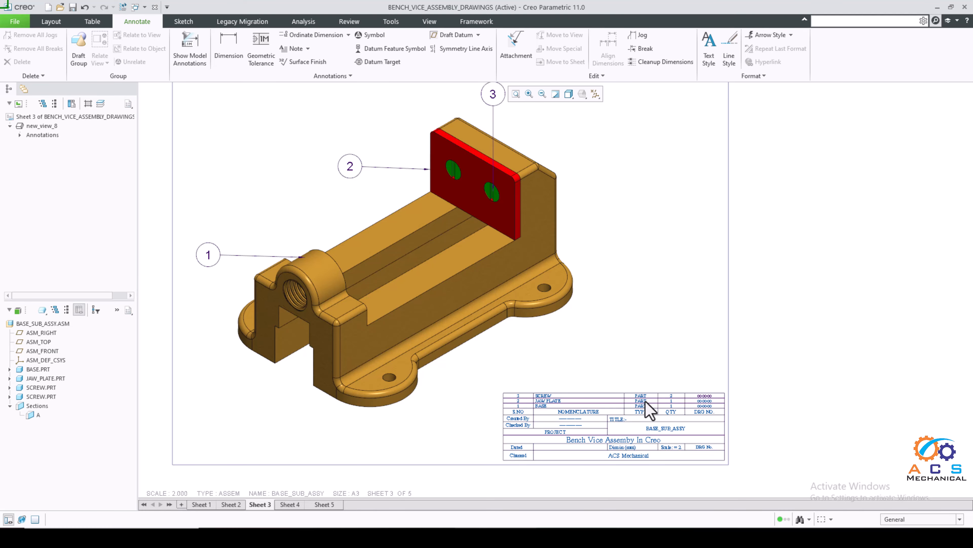
{"action": "left_click", "coordinate": [286, 505]}
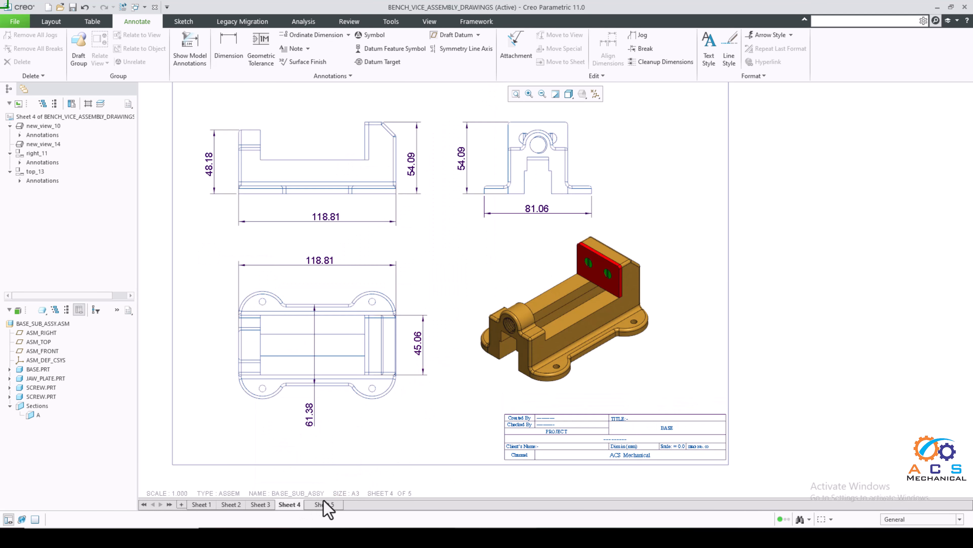
{"action": "left_click", "coordinate": [264, 507]}
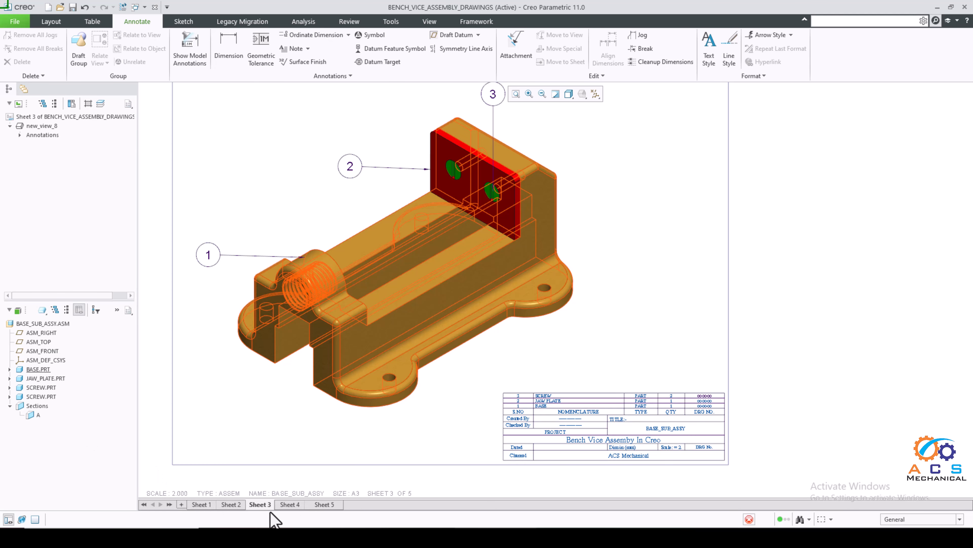
{"action": "left_click", "coordinate": [324, 504]}
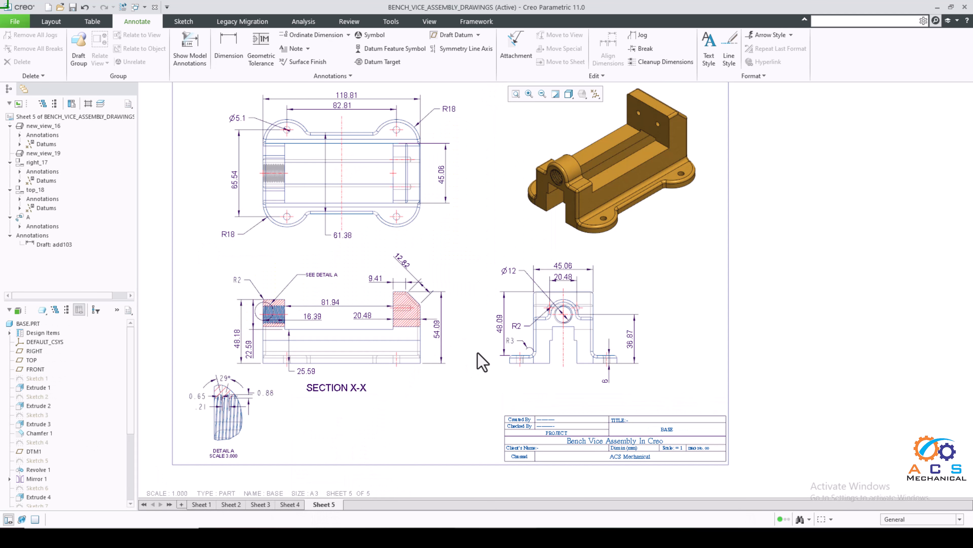
{"action": "scroll", "coordinate": [483, 362], "scroll_direction": "up", "scroll_amount": 2}
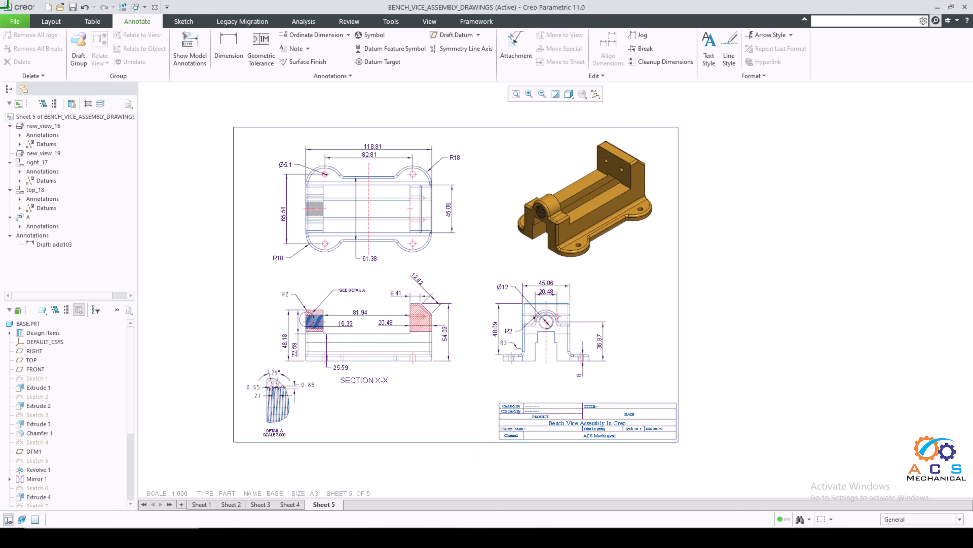
{"action": "mouse_move", "coordinate": [269, 505]}
{"action": "left_click", "coordinate": [210, 506]}
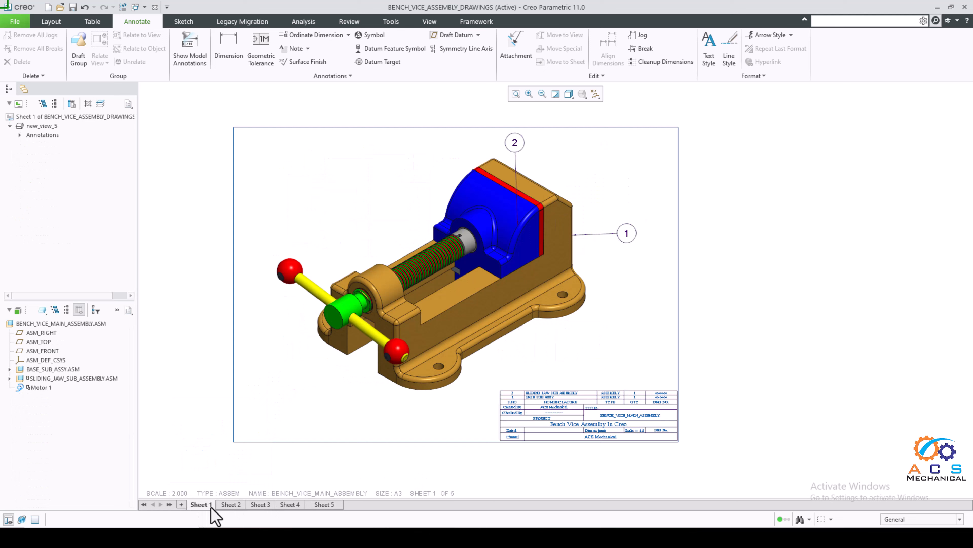
Examine the base sub-assembly view with its parts list on Sheet 3 and the dimensioned base views on Sheet 5
{"action": "left_click", "coordinate": [261, 505]}
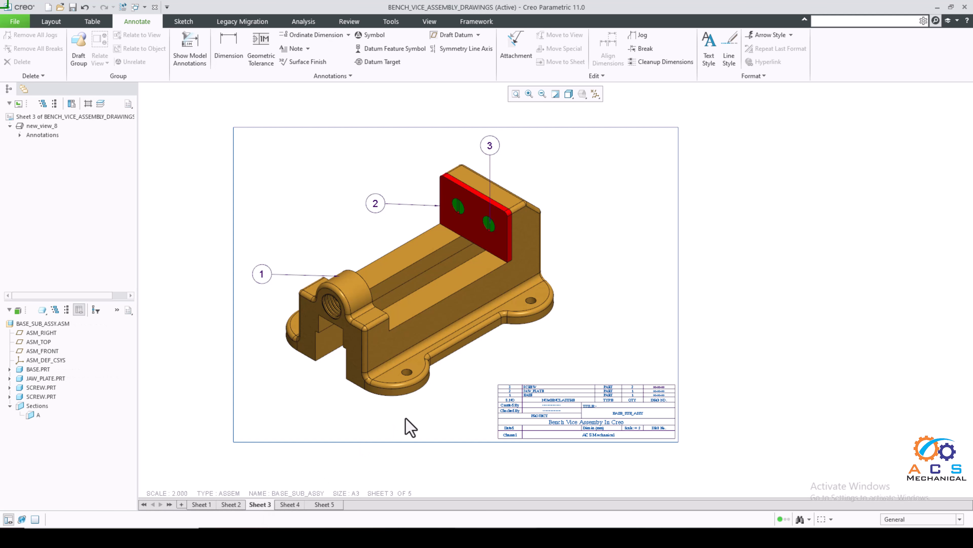
{"action": "scroll", "coordinate": [644, 422], "scroll_direction": "up", "scroll_amount": 1}
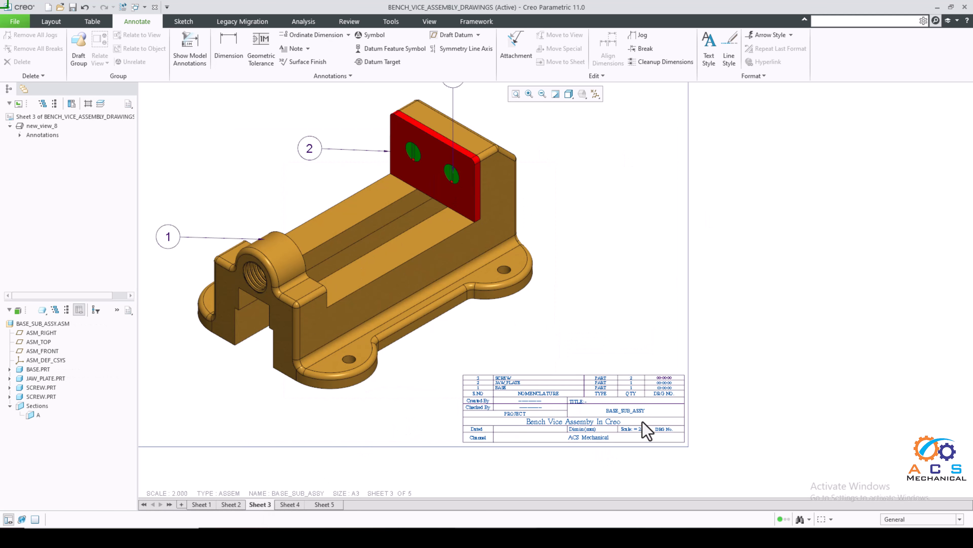
{"action": "scroll", "coordinate": [618, 378], "scroll_direction": "down", "scroll_amount": 1}
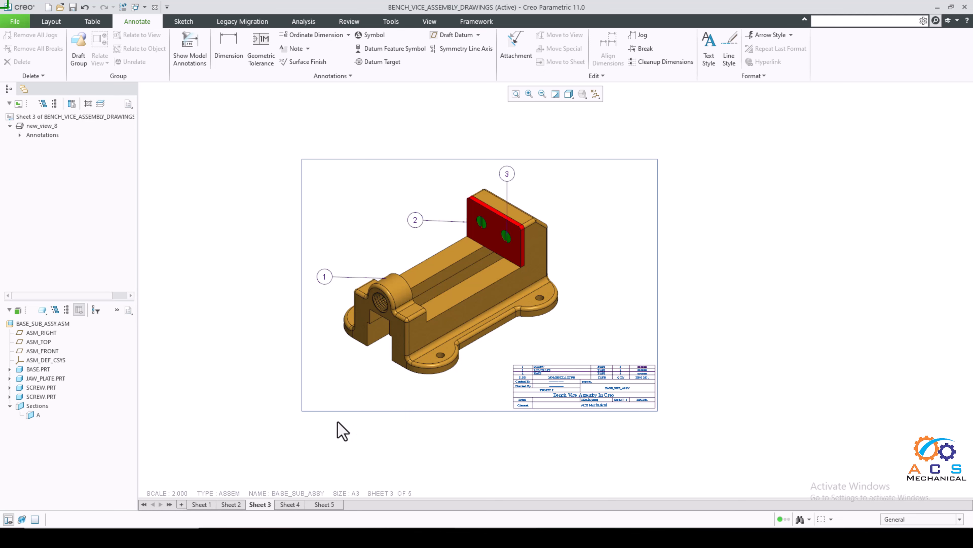
{"action": "left_click", "coordinate": [325, 504]}
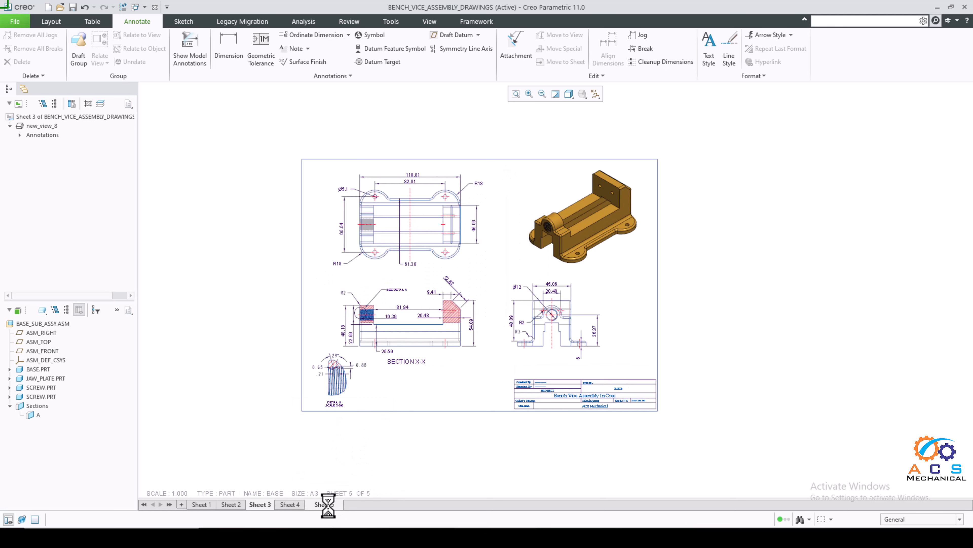
{"action": "scroll", "coordinate": [510, 285], "scroll_direction": "up", "scroll_amount": 3}
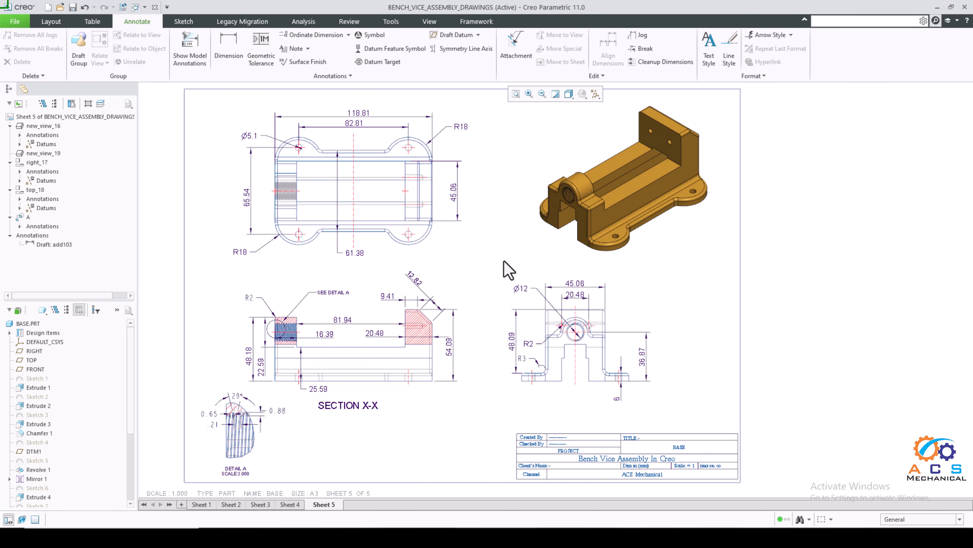
{"action": "scroll", "coordinate": [500, 276], "scroll_direction": "down", "scroll_amount": 1}
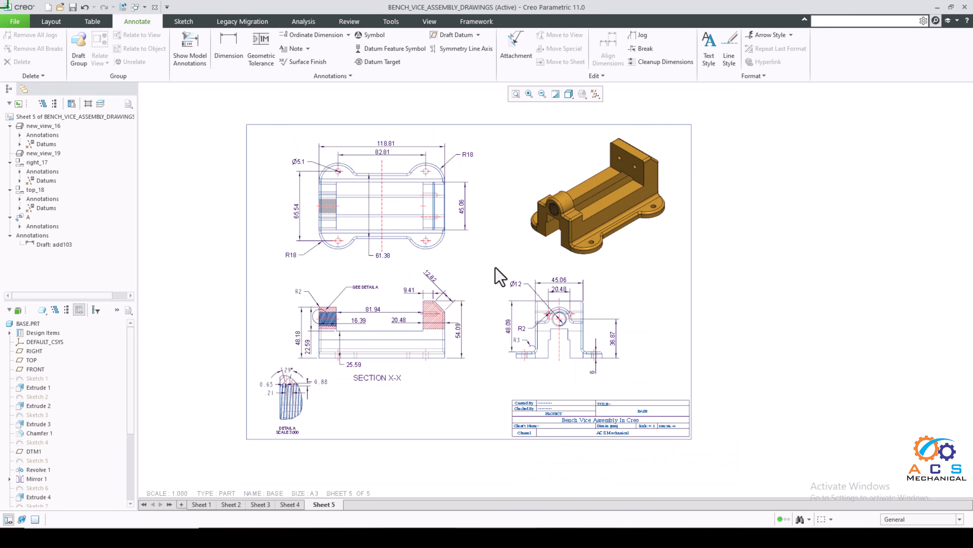
Add a new sheet to the drawing and check the parts list on Sheet 3 for the part that follows the base
{"action": "left_click", "coordinate": [181, 504]}
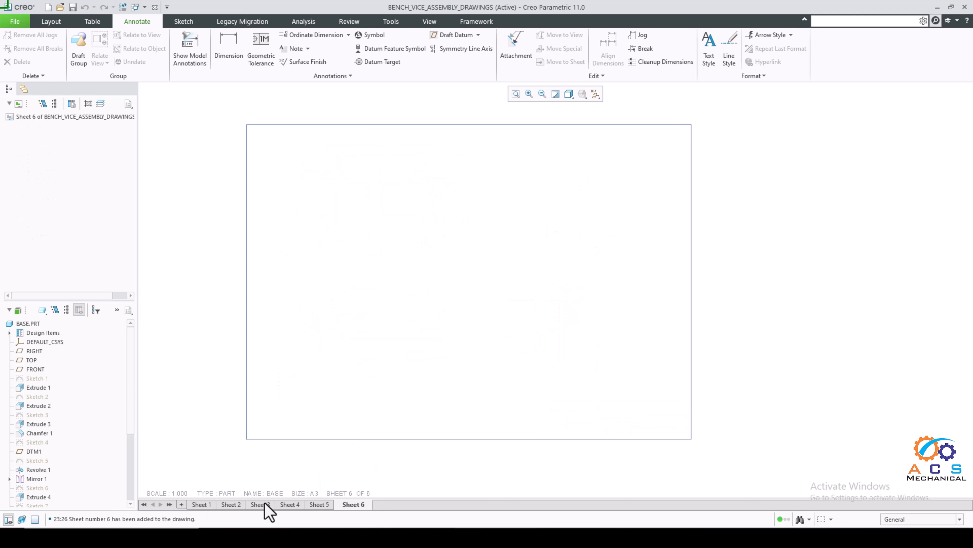
{"action": "mouse_move", "coordinate": [265, 503]}
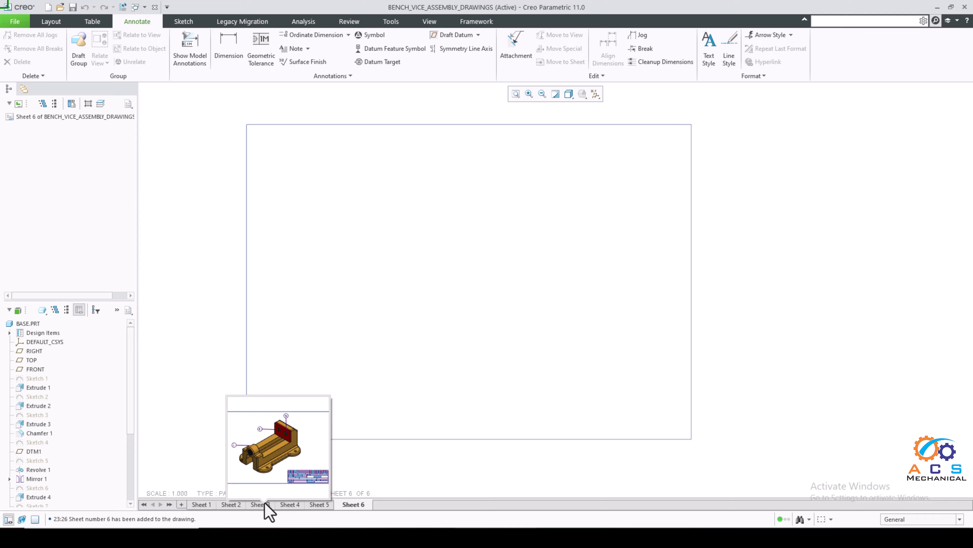
{"action": "left_click", "coordinate": [265, 503]}
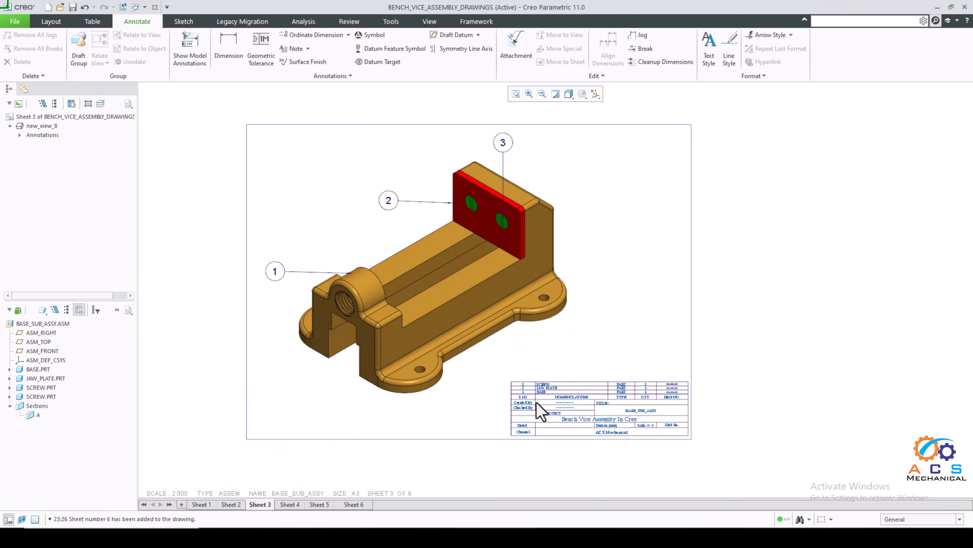
{"action": "scroll", "coordinate": [536, 402], "scroll_direction": "down", "scroll_amount": 5}
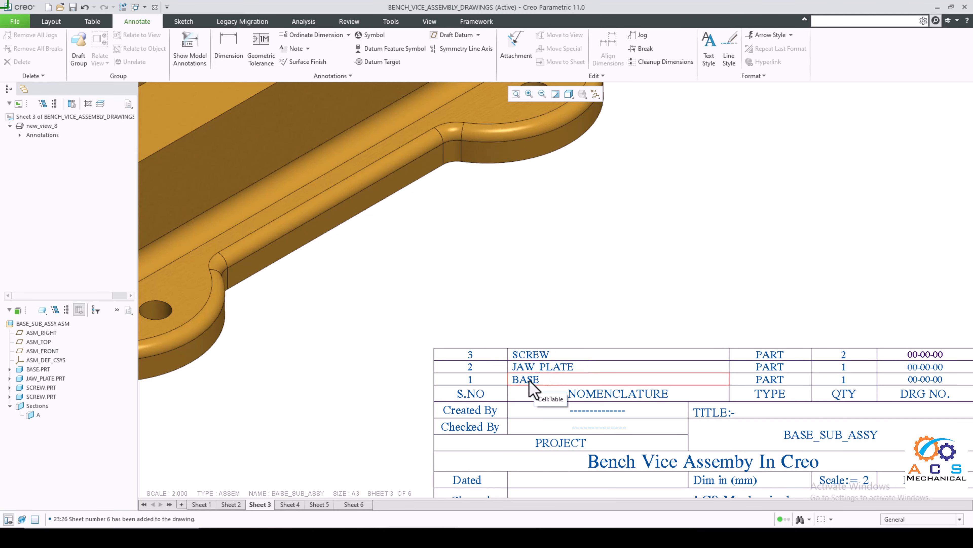
{"action": "left_click", "coordinate": [318, 504]}
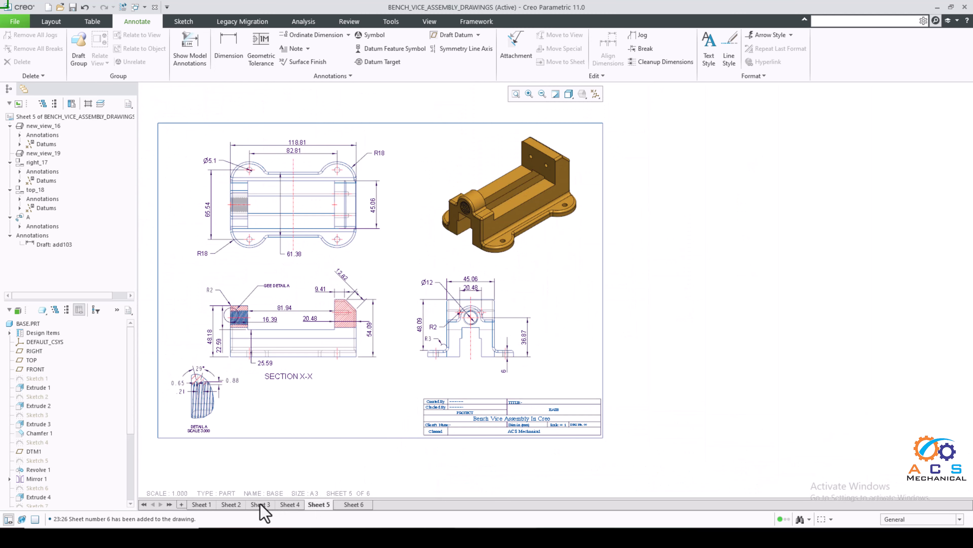
{"action": "left_click", "coordinate": [261, 504]}
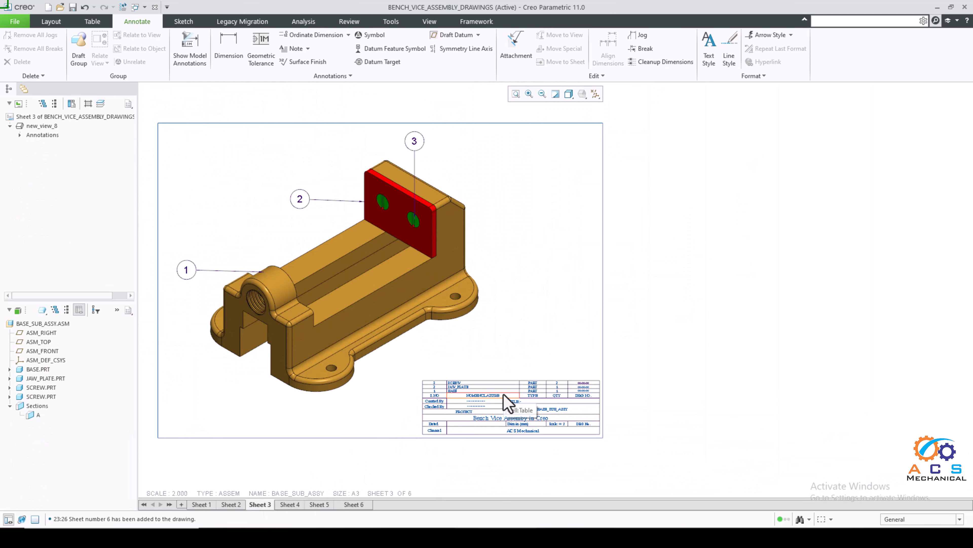
{"action": "scroll", "coordinate": [471, 405], "scroll_direction": "down", "scroll_amount": 2}
{"action": "scroll", "coordinate": [444, 391], "scroll_direction": "down", "scroll_amount": 3}
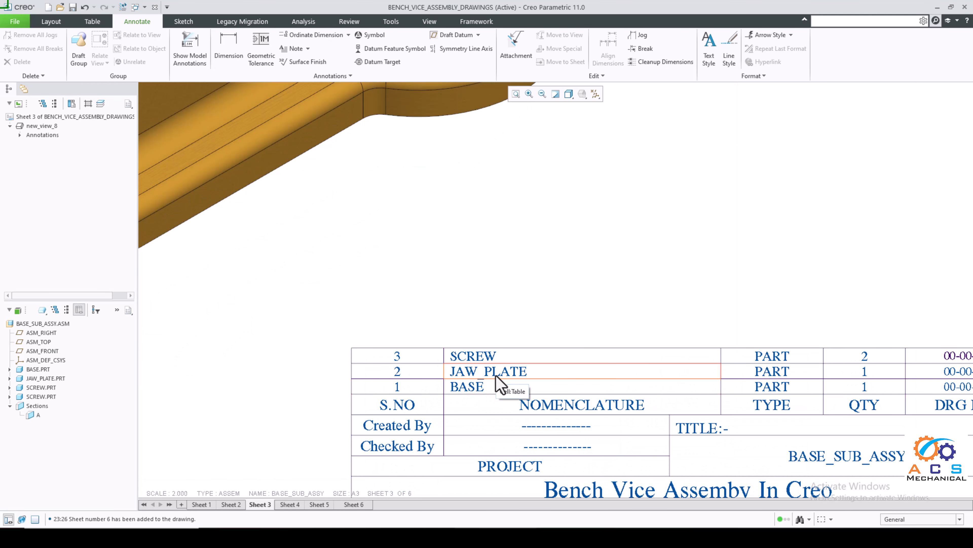
Set JAW_PLATE.PRT from the base sub-assembly as the current drawing model and switch to the empty Sheet 6
{"action": "right_click", "coordinate": [54, 378]}
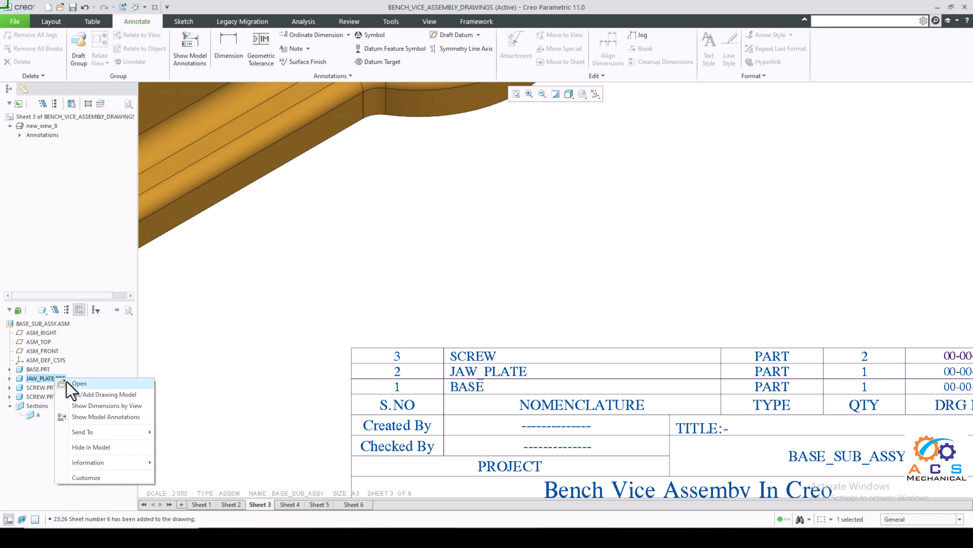
{"action": "left_click", "coordinate": [89, 394]}
{"action": "scroll", "coordinate": [279, 407], "scroll_direction": "down", "scroll_amount": 10}
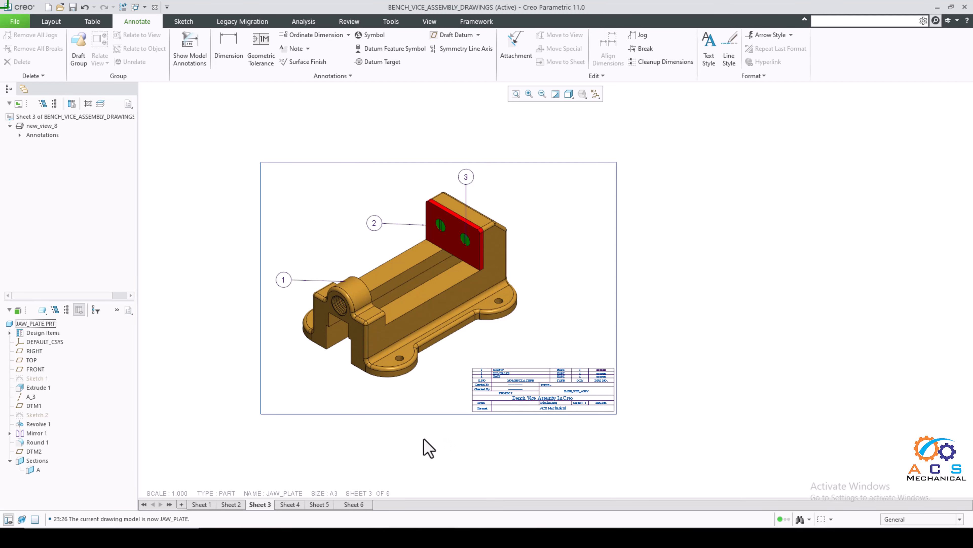
{"action": "left_click", "coordinate": [354, 505]}
{"action": "scroll", "coordinate": [374, 318], "scroll_direction": "up", "scroll_amount": 1}
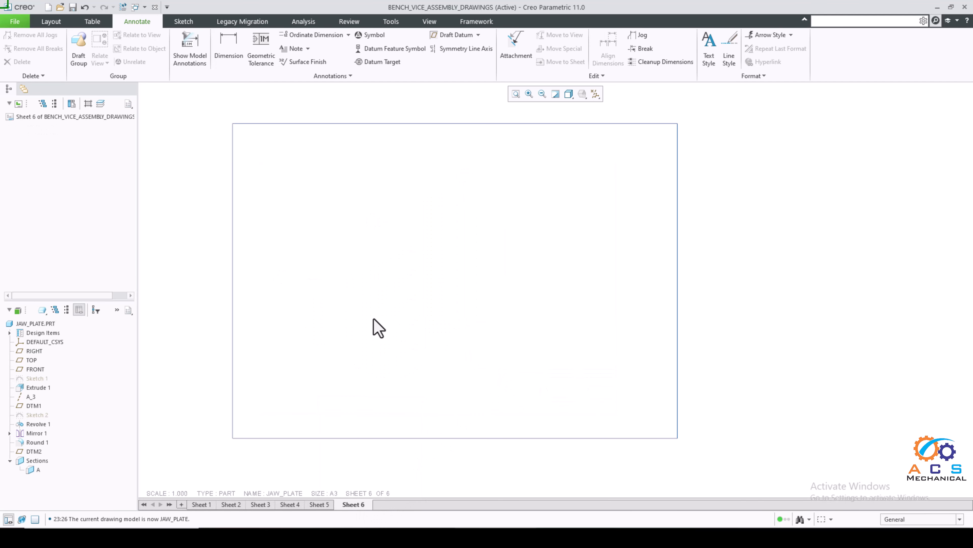
Place a general view of the jaw plate on Sheet 6 with No Combined State and the FRONT orientation
{"action": "left_click", "coordinate": [54, 23]}
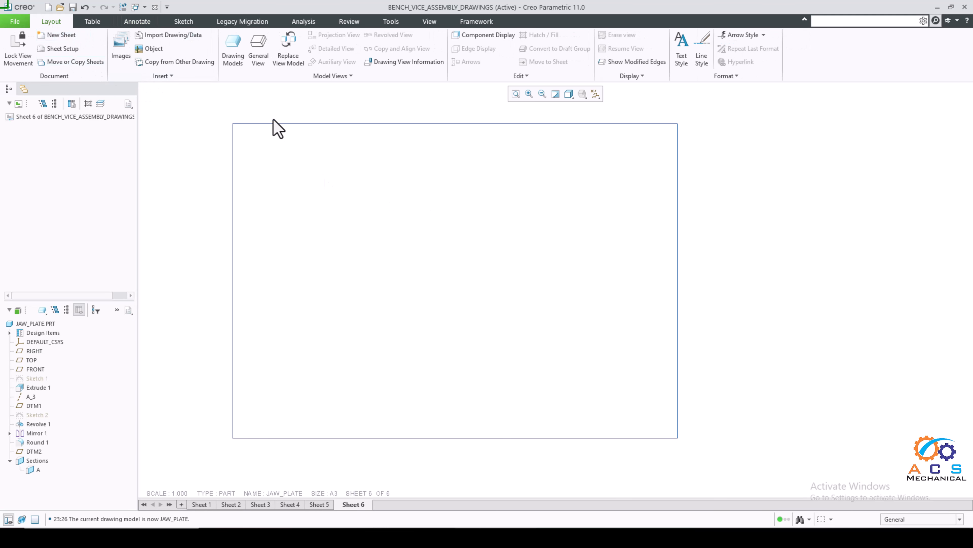
{"action": "left_click", "coordinate": [262, 56]}
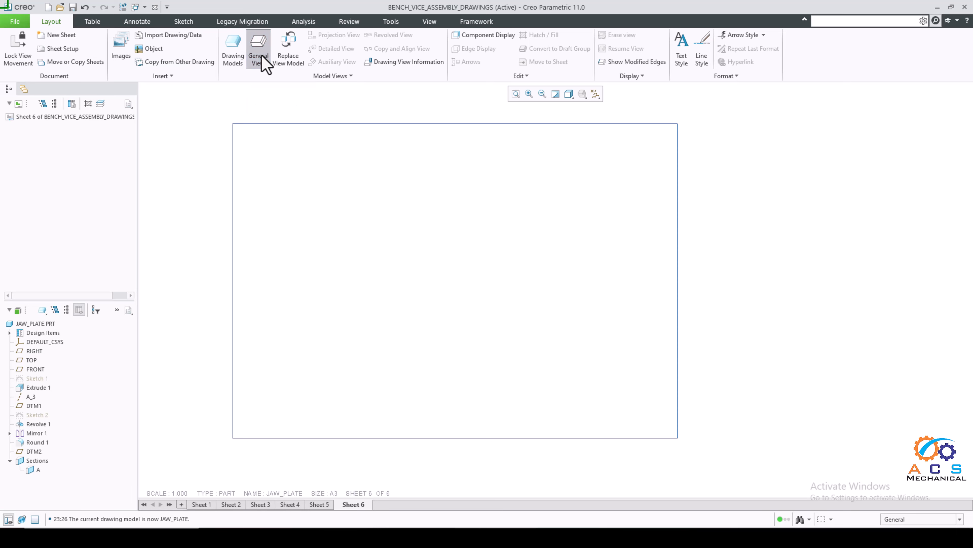
{"action": "left_click_drag", "start_coordinate": [696, 212], "coordinate": [558, 198]}
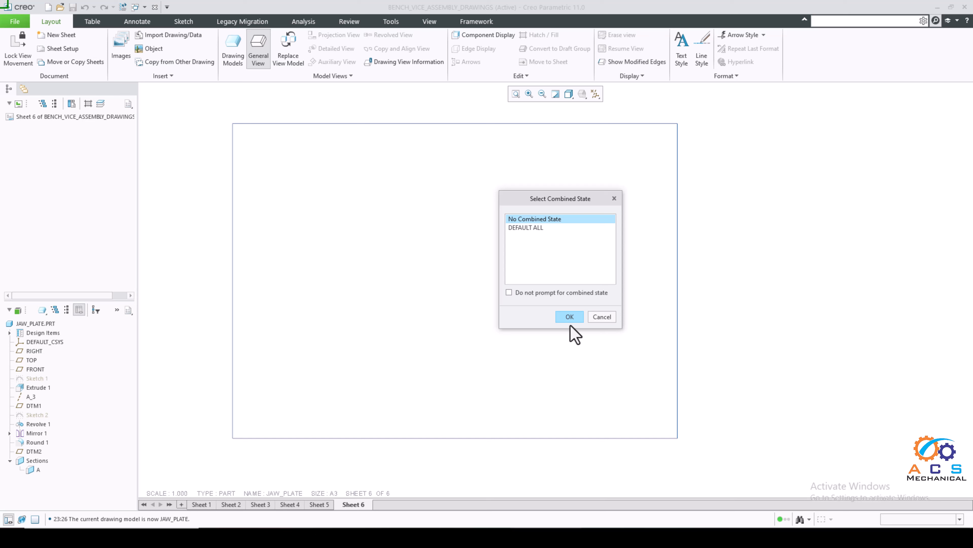
{"action": "left_click", "coordinate": [570, 317]}
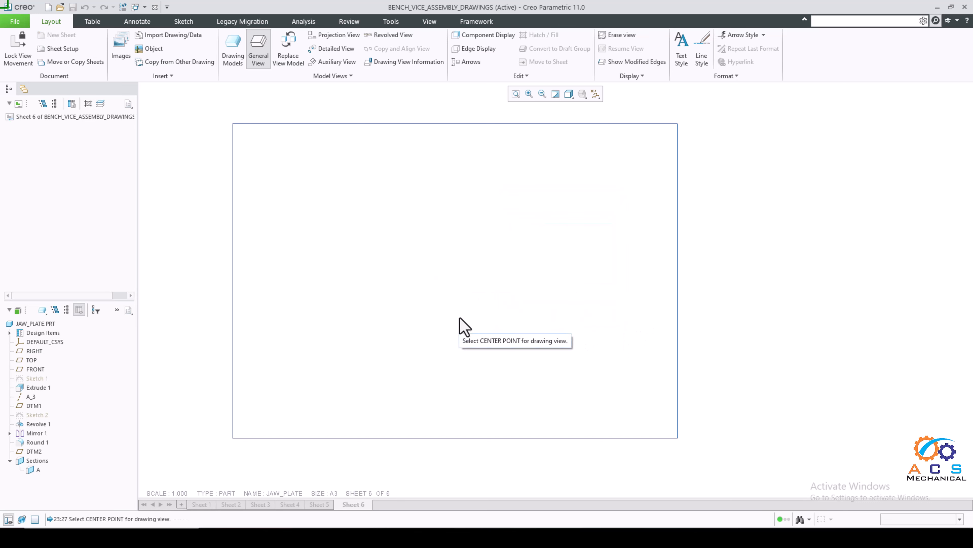
{"action": "left_click", "coordinate": [455, 269]}
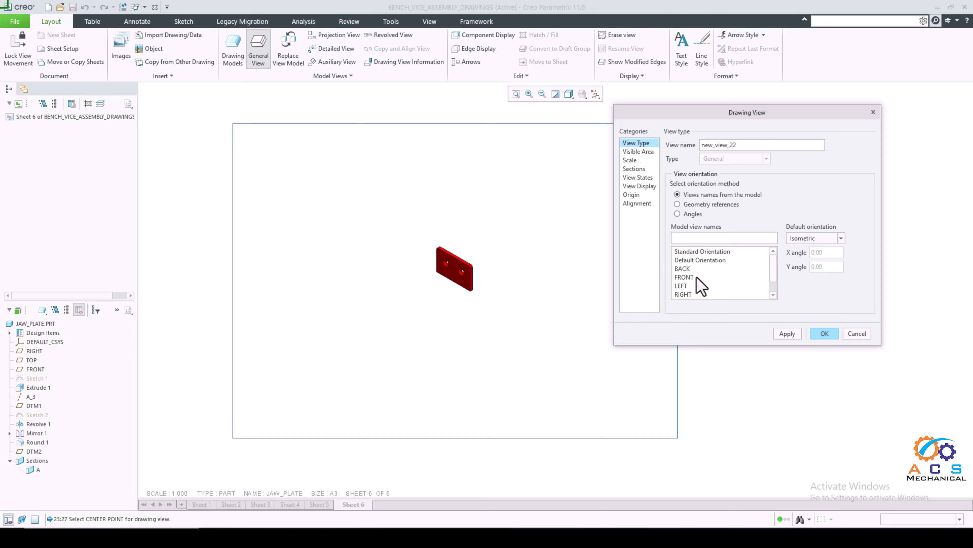
{"action": "left_click", "coordinate": [690, 278]}
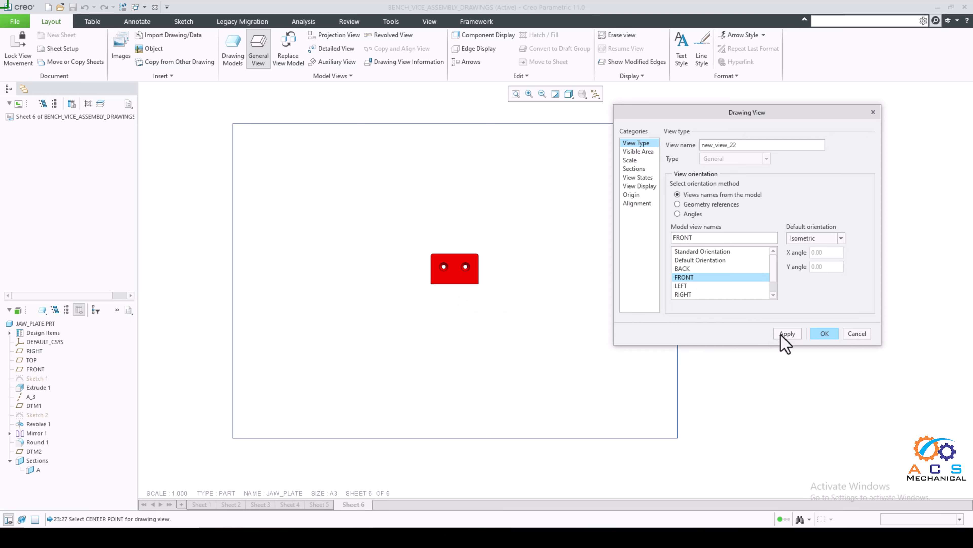
{"action": "left_click", "coordinate": [824, 333]}
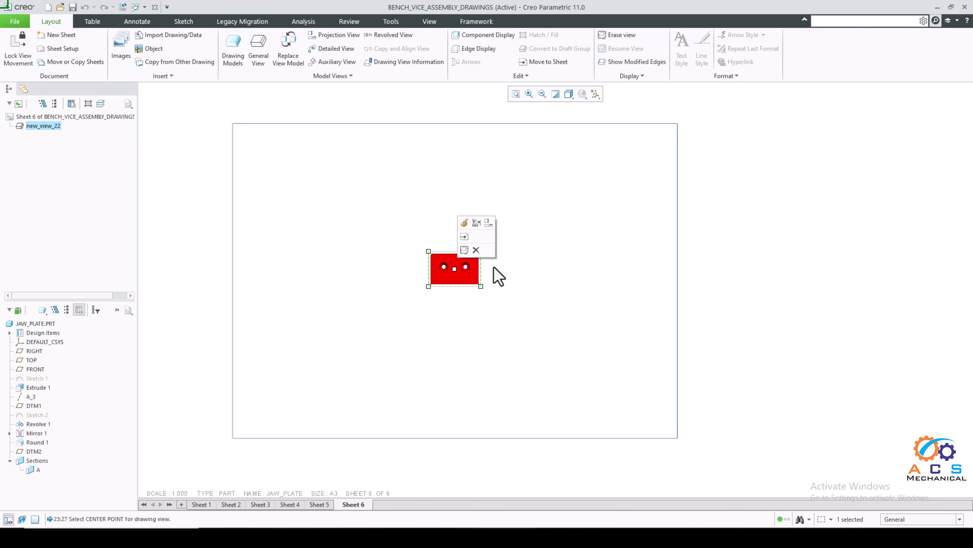
Move the jaw plate's front view from the middle of the sheet to its upper-left area
{"action": "left_click_drag", "start_coordinate": [469, 269], "coordinate": [353, 207]}
{"action": "left_click", "coordinate": [382, 276]}
{"action": "scroll", "coordinate": [407, 264], "scroll_direction": "up", "scroll_amount": 2}
{"action": "scroll", "coordinate": [351, 241], "scroll_direction": "down", "scroll_amount": 2}
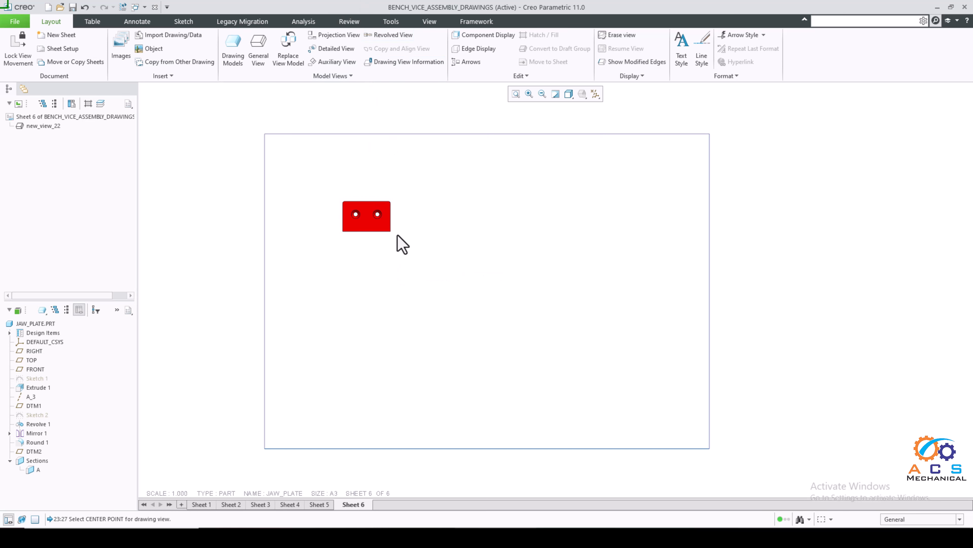
Add a projection view of the jaw plate directly below the front view
{"action": "left_click", "coordinate": [348, 36]}
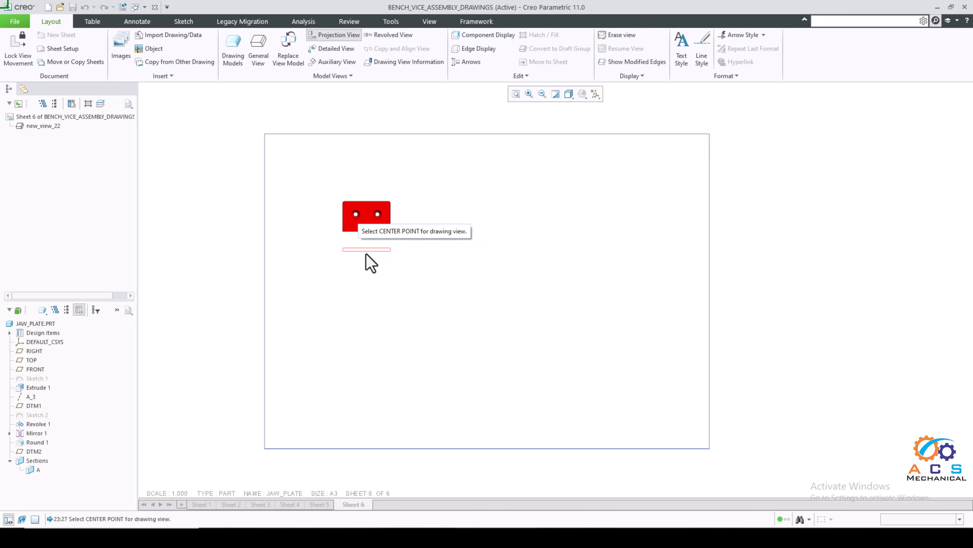
{"action": "left_click", "coordinate": [365, 292]}
{"action": "scroll", "coordinate": [375, 303], "scroll_direction": "up", "scroll_amount": 3}
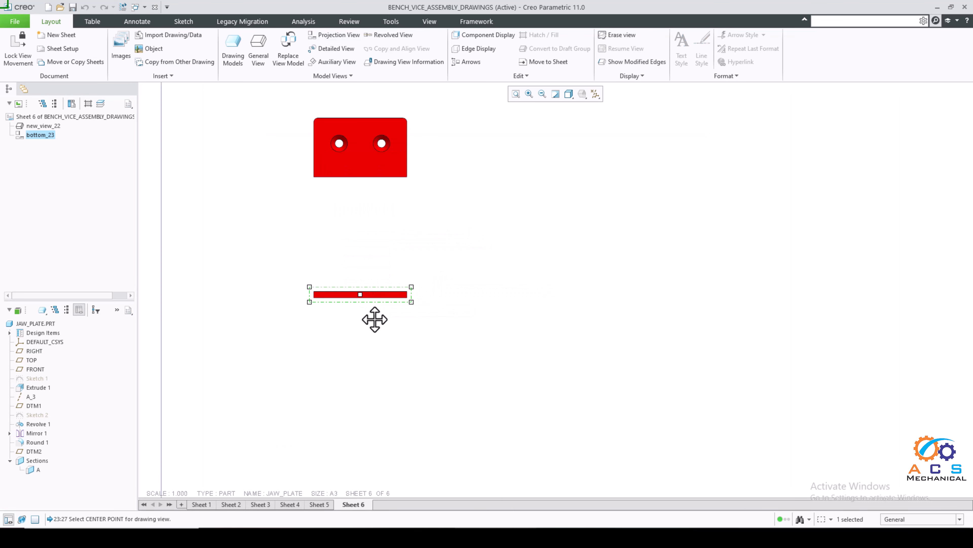
{"action": "left_click", "coordinate": [399, 241]}
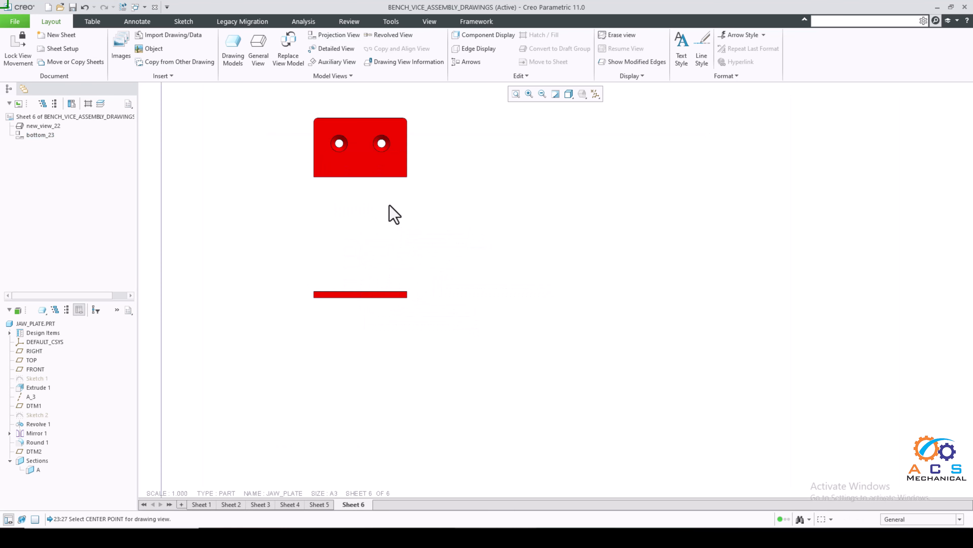
Add a second projection view of the jaw plate to the right of the front view, using the front view as parent
{"action": "scroll", "coordinate": [394, 215], "scroll_direction": "down", "scroll_amount": 2}
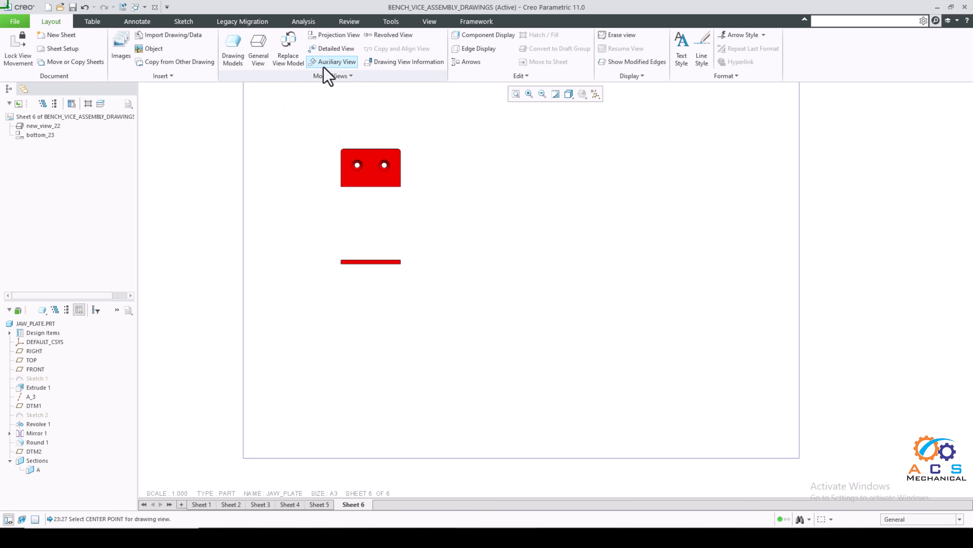
{"action": "left_click", "coordinate": [333, 35]}
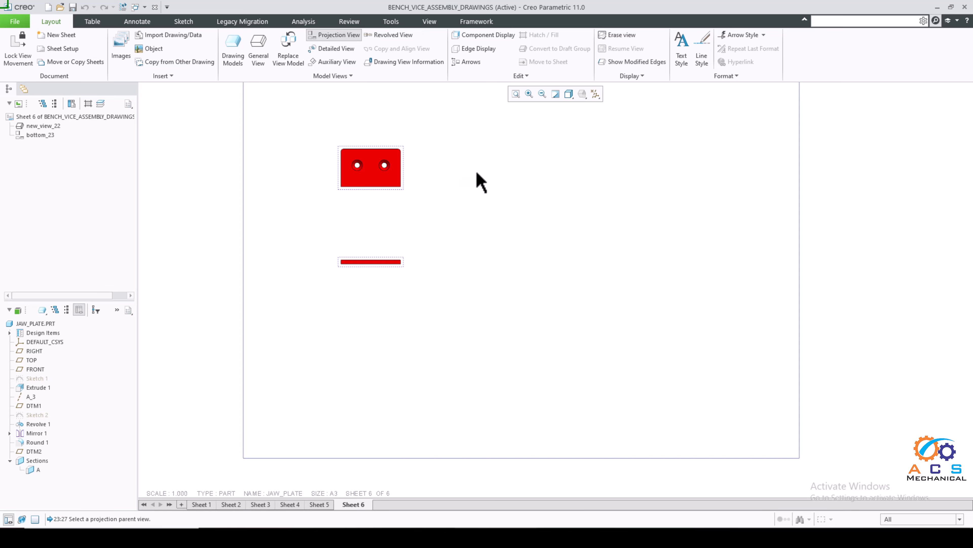
{"action": "key", "text": "Escape"}
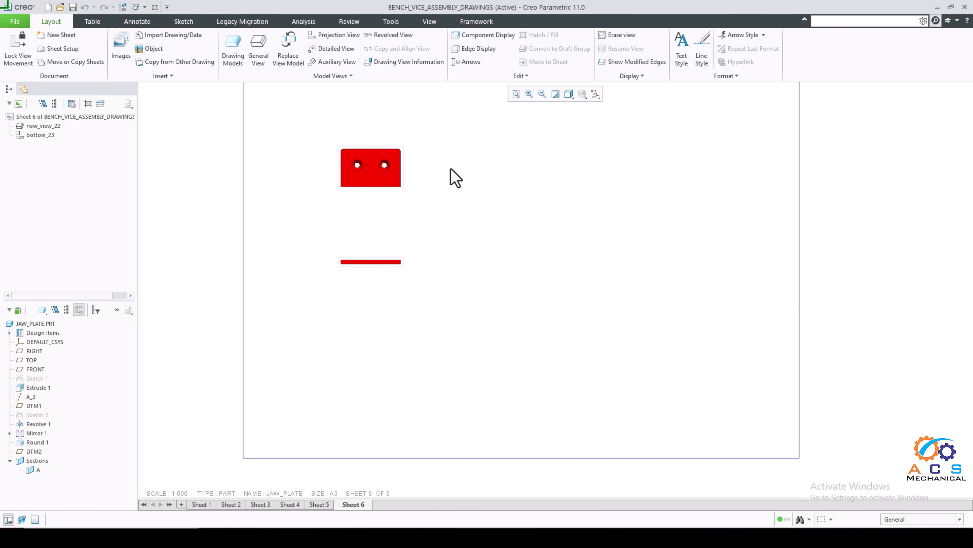
{"action": "left_click", "coordinate": [331, 36]}
{"action": "left_click", "coordinate": [376, 169]}
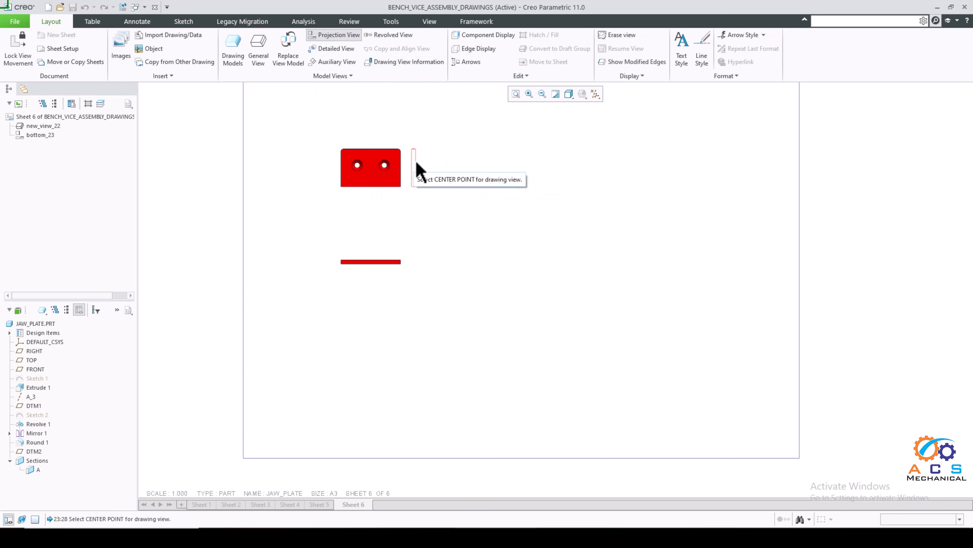
{"action": "left_click", "coordinate": [465, 169]}
{"action": "scroll", "coordinate": [472, 169], "scroll_direction": "up", "scroll_amount": 3}
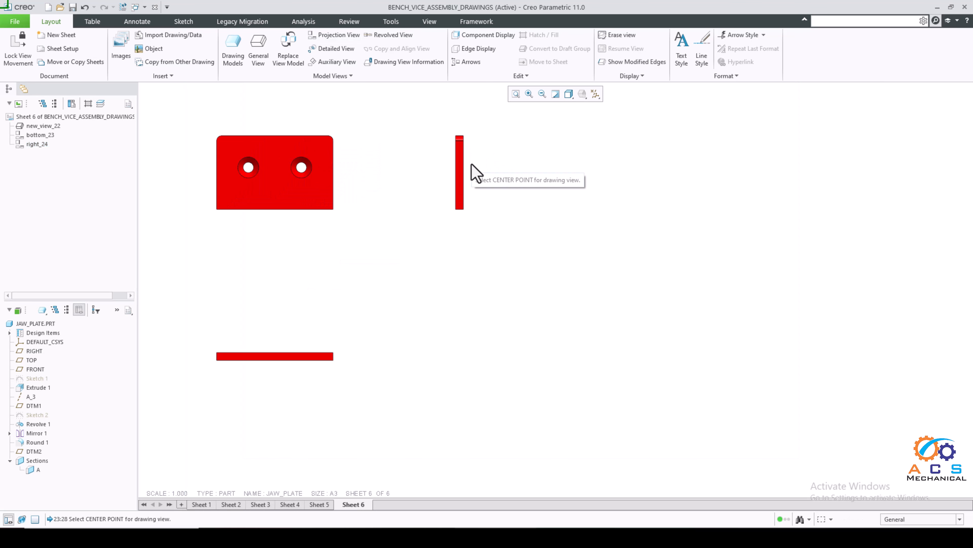
{"action": "scroll", "coordinate": [472, 169], "scroll_direction": "down", "scroll_amount": 4}
{"action": "scroll", "coordinate": [447, 237], "scroll_direction": "down", "scroll_amount": 2}
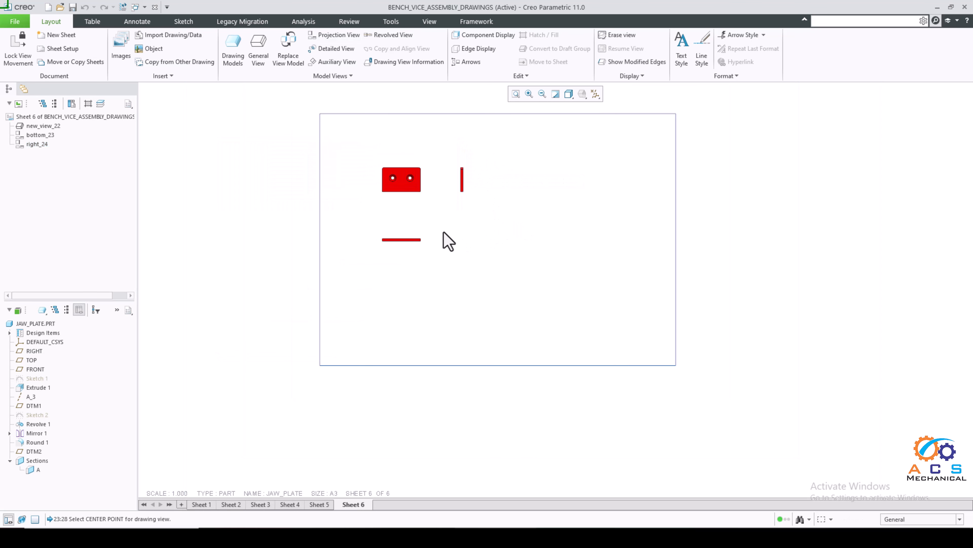
Set the scale of Sheet 6 to 5
{"action": "scroll", "coordinate": [437, 195], "scroll_direction": "up", "scroll_amount": 2}
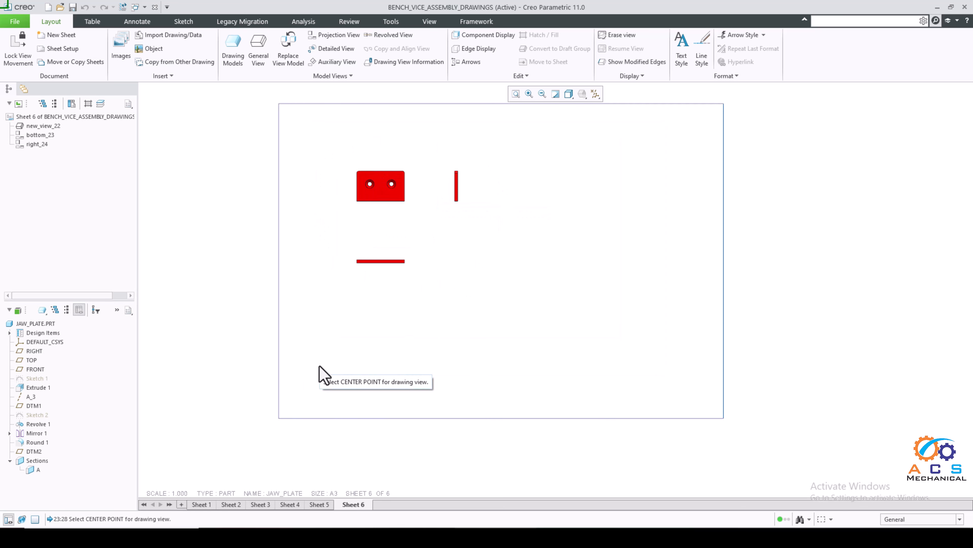
{"action": "double_click", "coordinate": [179, 494]}
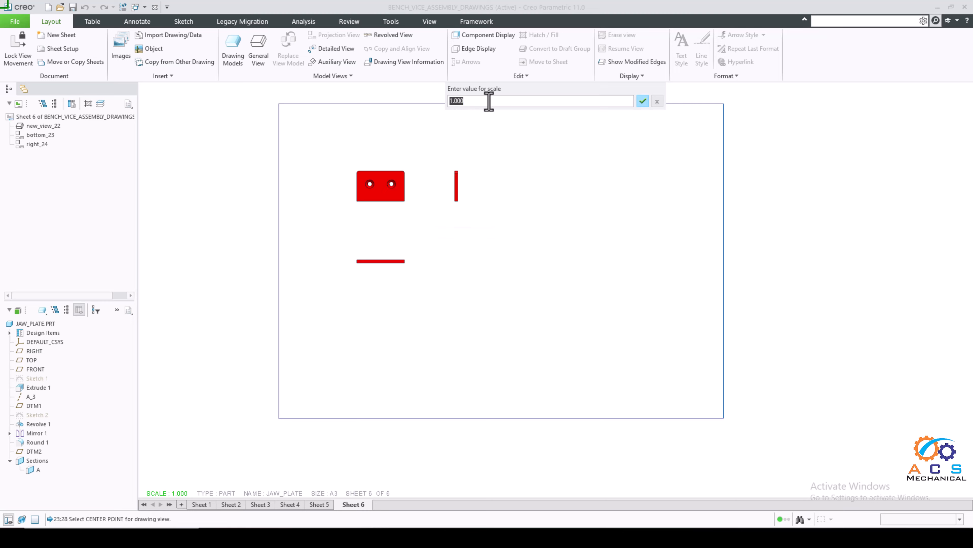
{"action": "type", "text": "5"}
{"action": "left_click", "coordinate": [643, 102]}
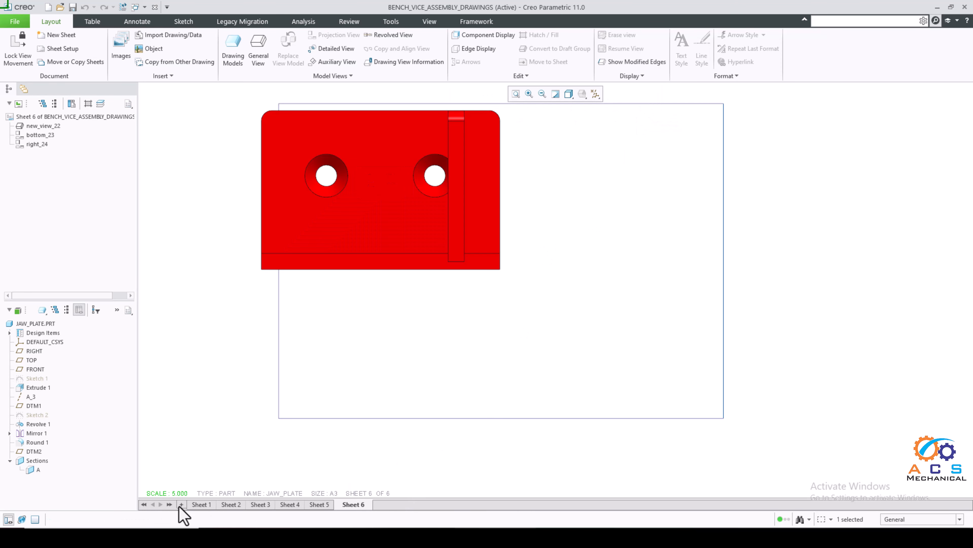
Set the scale of Sheet 6 to 3
{"action": "double_click", "coordinate": [175, 494]}
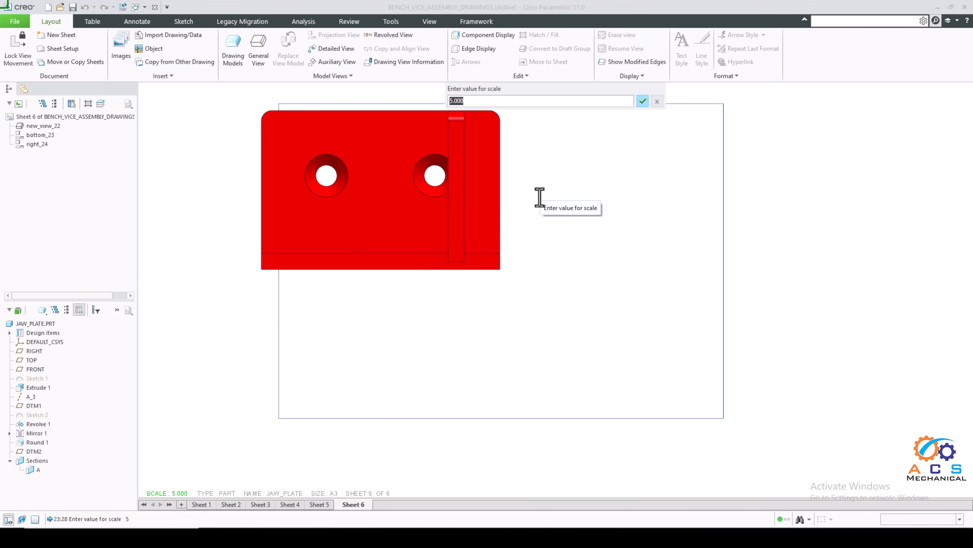
{"action": "type", "text": "3"}
{"action": "key", "text": "Return"}
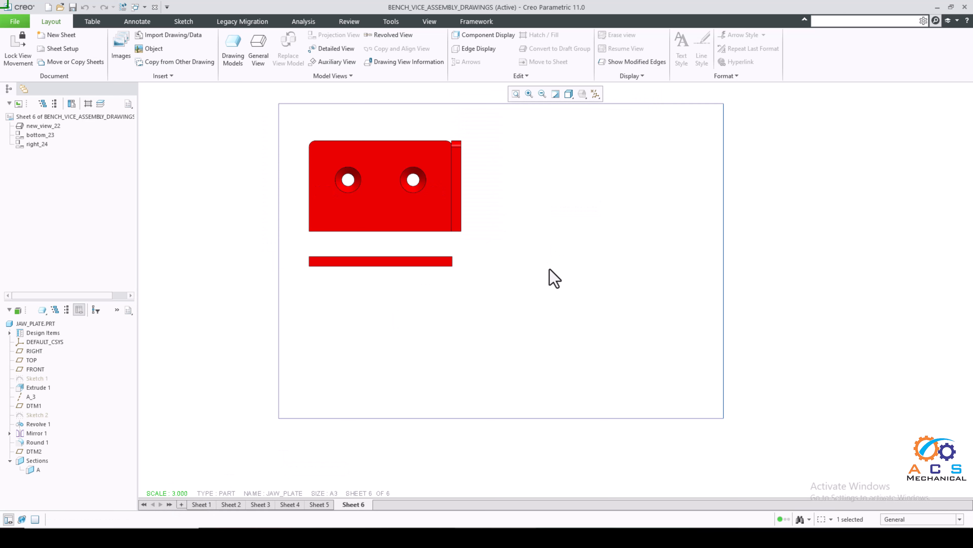
Move the side projection view farther right and the bottom projection view farther down, clear of the jaw plate's front view
{"action": "left_click", "coordinate": [460, 223]}
{"action": "left_click_drag", "start_coordinate": [461, 211], "coordinate": [557, 238]}
{"action": "left_click", "coordinate": [437, 265]}
{"action": "left_click_drag", "start_coordinate": [404, 261], "coordinate": [397, 352]}
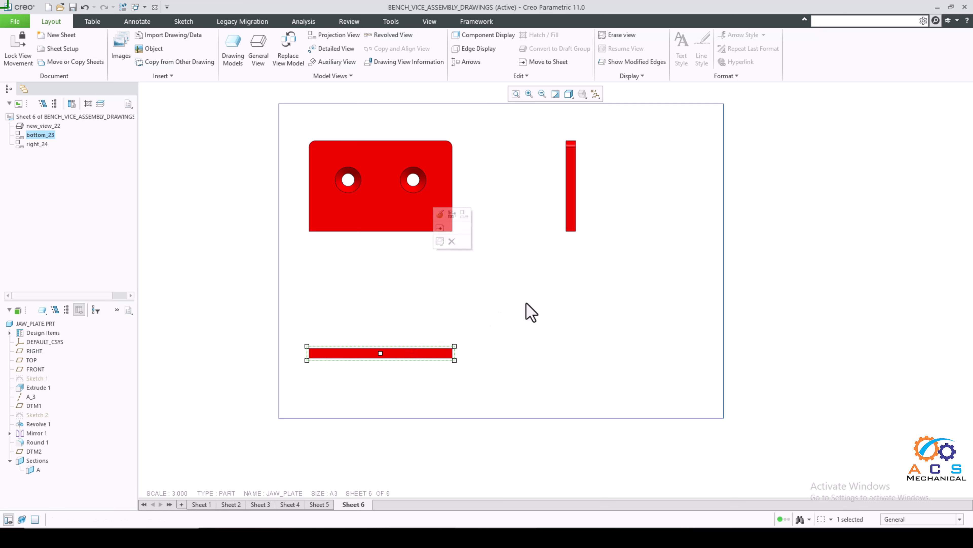
{"action": "left_click", "coordinate": [528, 311]}
Move the jaw plate's front view slightly right and down on the sheet
{"action": "left_click", "coordinate": [418, 211]}
{"action": "left_click_drag", "start_coordinate": [387, 218], "coordinate": [401, 234]}
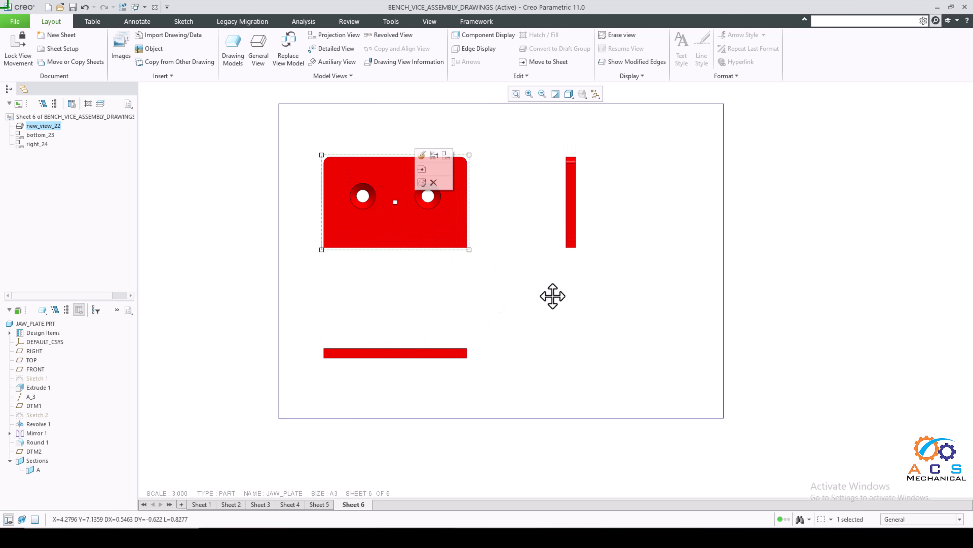
{"action": "left_click", "coordinate": [581, 305]}
Set all three jaw plate views to the Hidden display style with Solid tangent edges
{"action": "scroll", "coordinate": [483, 241], "scroll_direction": "down", "scroll_amount": 2}
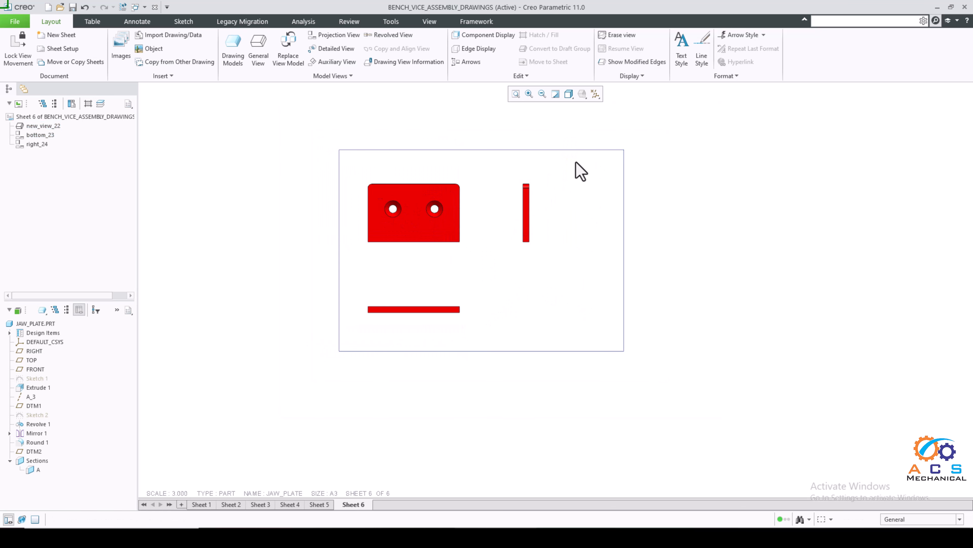
{"action": "mouse_move", "coordinate": [576, 160]}
{"action": "left_mouse_down"}
{"action": "mouse_move", "coordinate": [331, 321]}
{"action": "mouse_move", "coordinate": [329, 334]}
{"action": "left_mouse_up"}
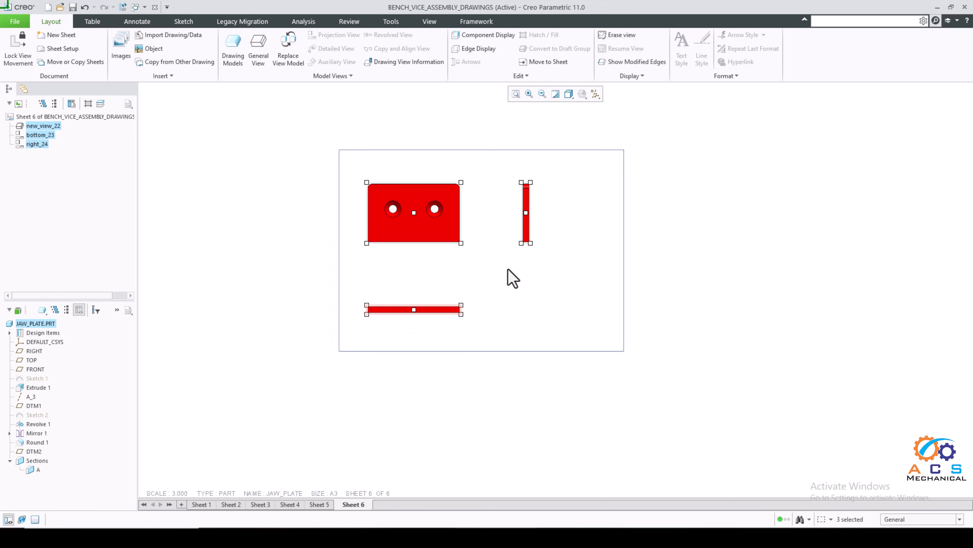
{"action": "right_click", "coordinate": [562, 215]}
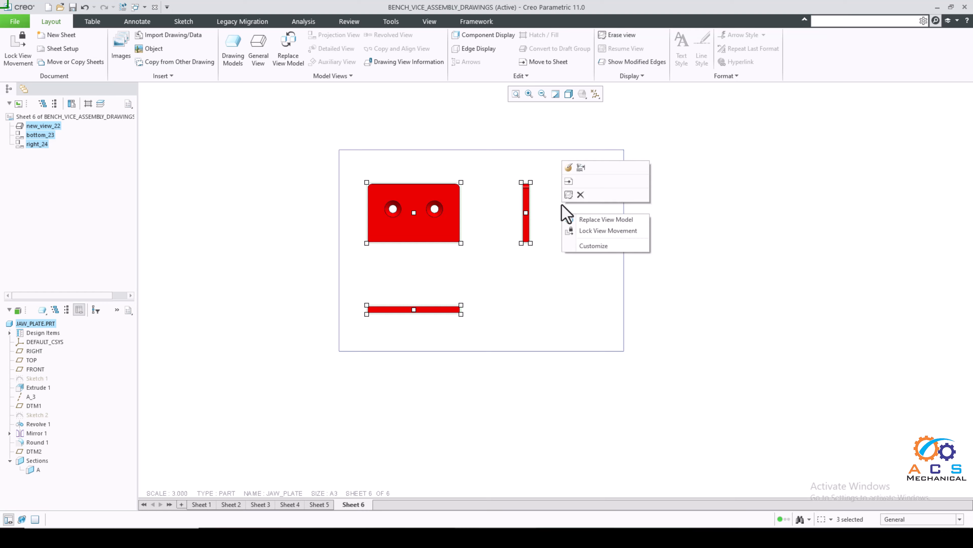
{"action": "left_click", "coordinate": [569, 168]}
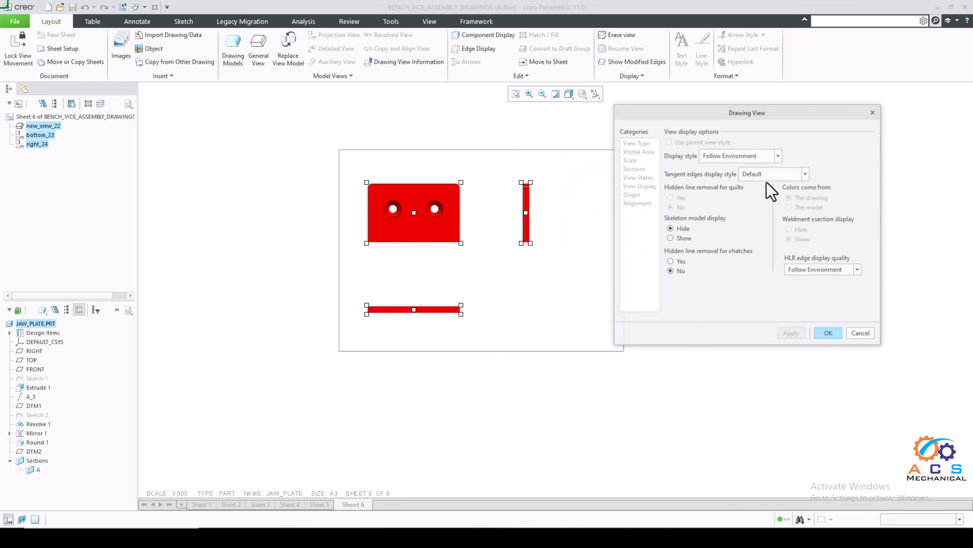
{"action": "left_click", "coordinate": [734, 157]}
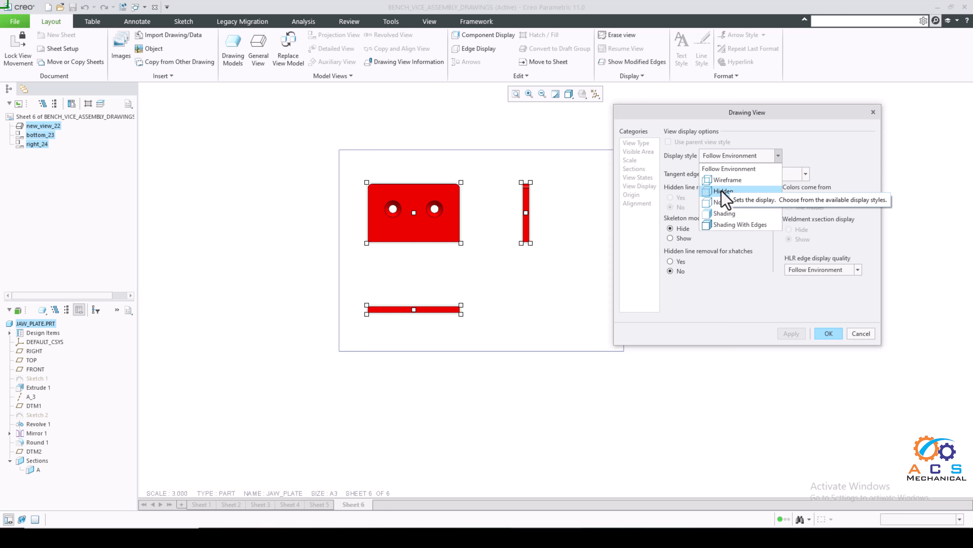
{"action": "left_click", "coordinate": [724, 191]}
{"action": "left_click", "coordinate": [784, 175]}
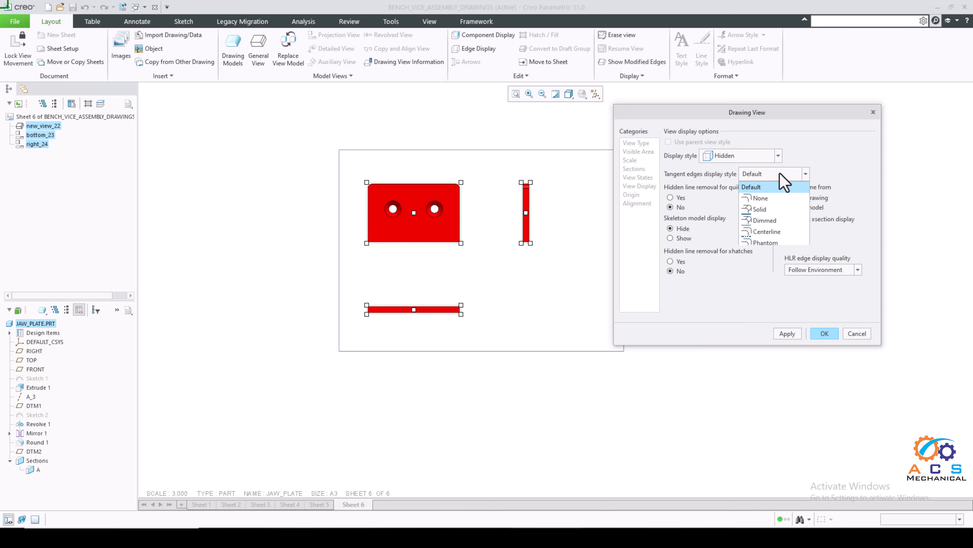
{"action": "left_click", "coordinate": [761, 210]}
{"action": "left_click", "coordinate": [787, 333]}
{"action": "left_click", "coordinate": [824, 333]}
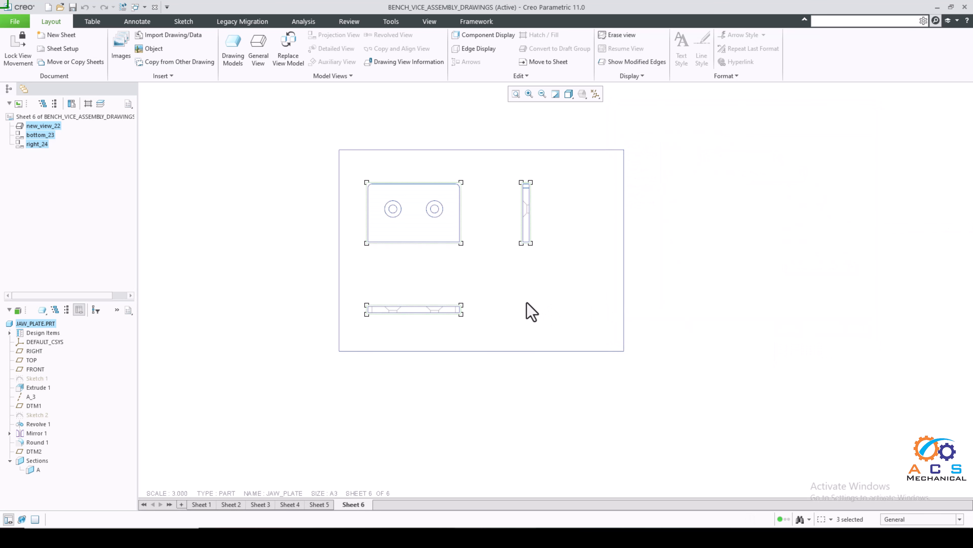
{"action": "left_click", "coordinate": [531, 312]}
Start a detailed view centred on the right countersunk hole in the bottom projection view and outline the hole with a closed spline
{"action": "scroll", "coordinate": [482, 260], "scroll_direction": "up", "scroll_amount": 2}
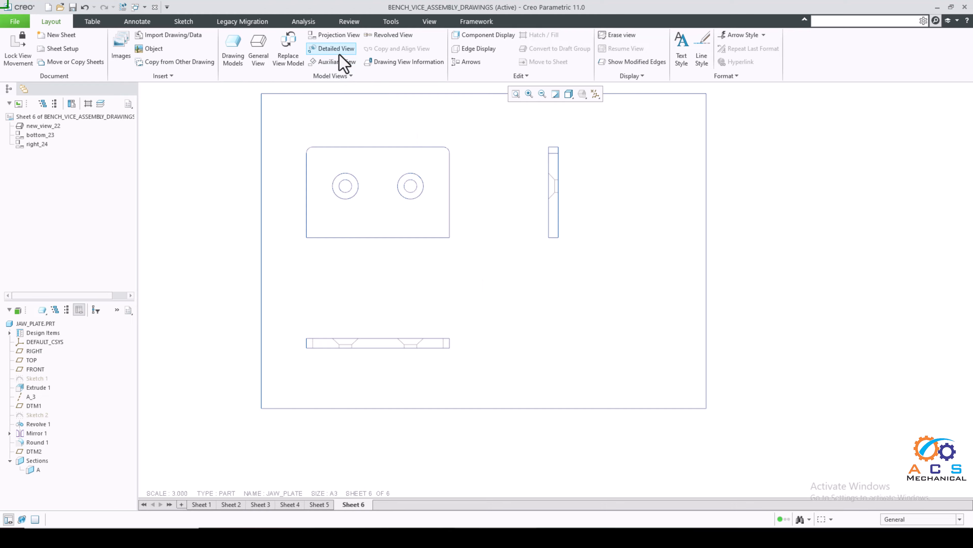
{"action": "left_click", "coordinate": [334, 49]}
{"action": "scroll", "coordinate": [405, 352], "scroll_direction": "down", "scroll_amount": 8}
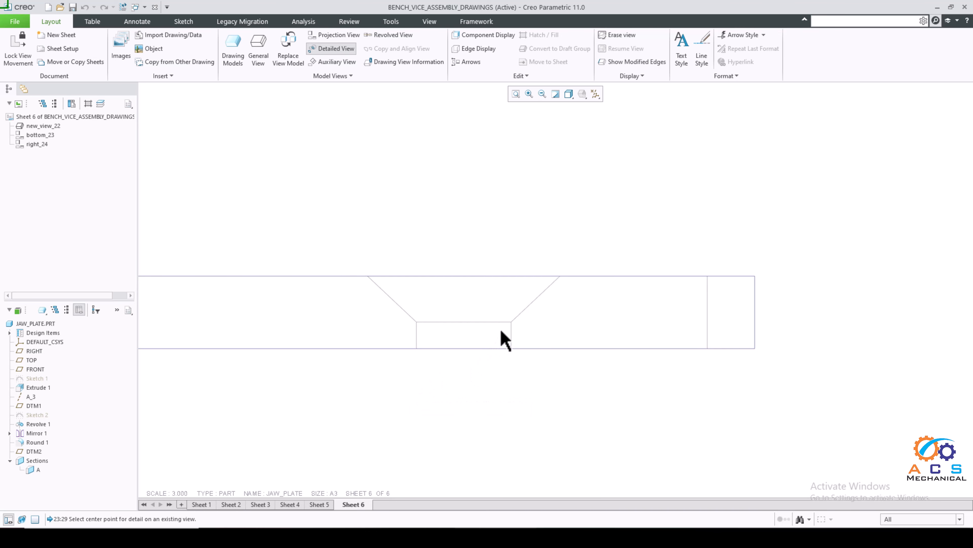
{"action": "left_click", "coordinate": [470, 321]}
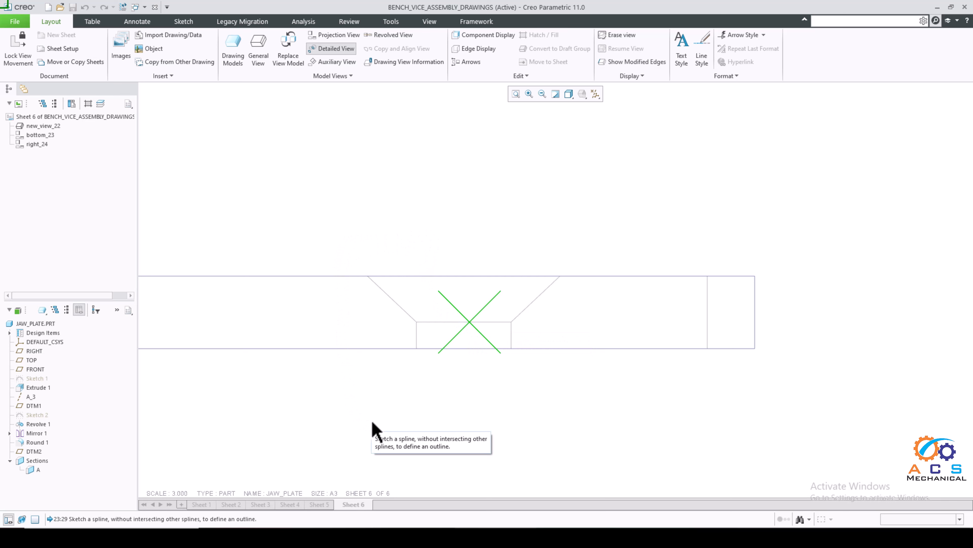
{"action": "left_click", "coordinate": [371, 251]}
{"action": "left_click", "coordinate": [330, 307]}
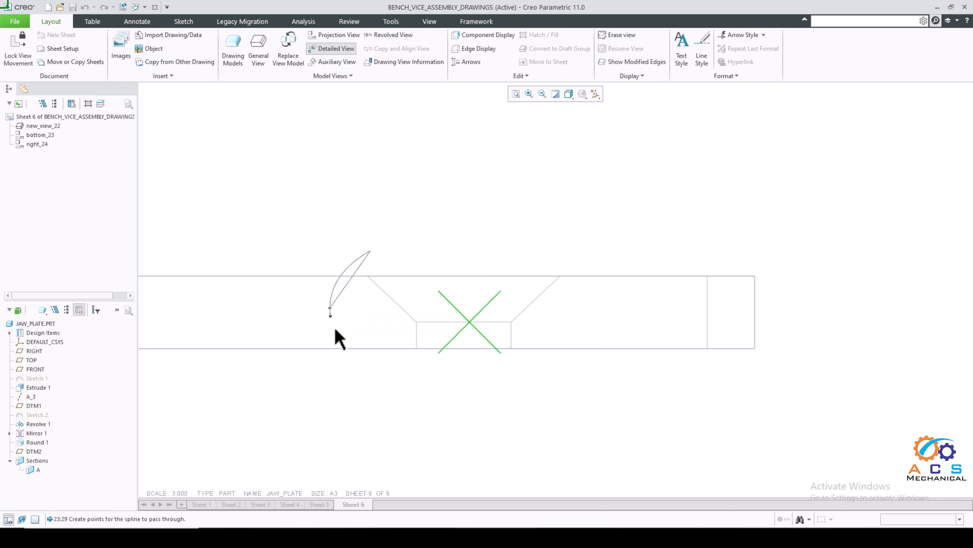
{"action": "left_click", "coordinate": [419, 389]}
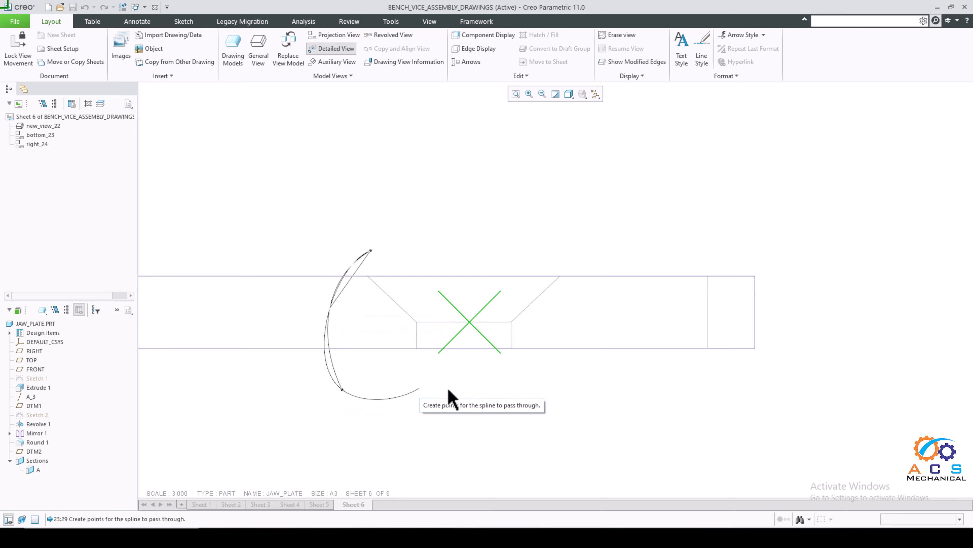
{"action": "left_click", "coordinate": [569, 313]}
{"action": "left_click", "coordinate": [433, 235]}
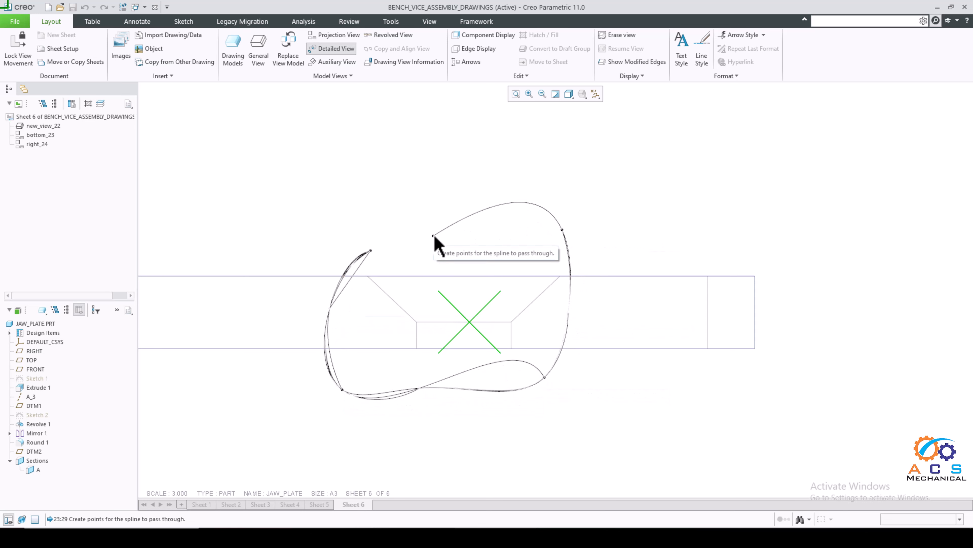
{"action": "left_click", "coordinate": [370, 252]}
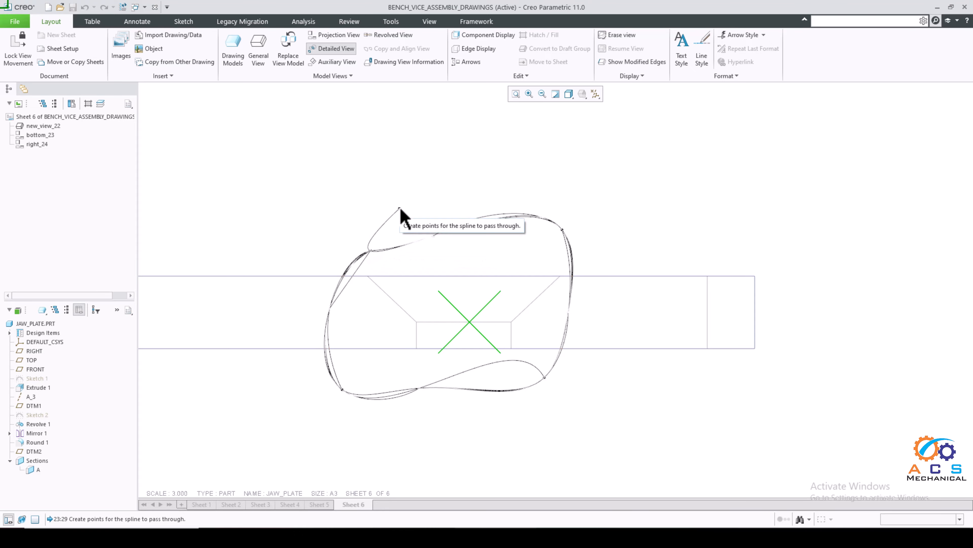
{"action": "middle_click", "coordinate": [400, 209]}
Place the detail view to the right of the bottom projection view and shift it slightly down and right
{"action": "scroll", "coordinate": [488, 190], "scroll_direction": "up", "scroll_amount": 8}
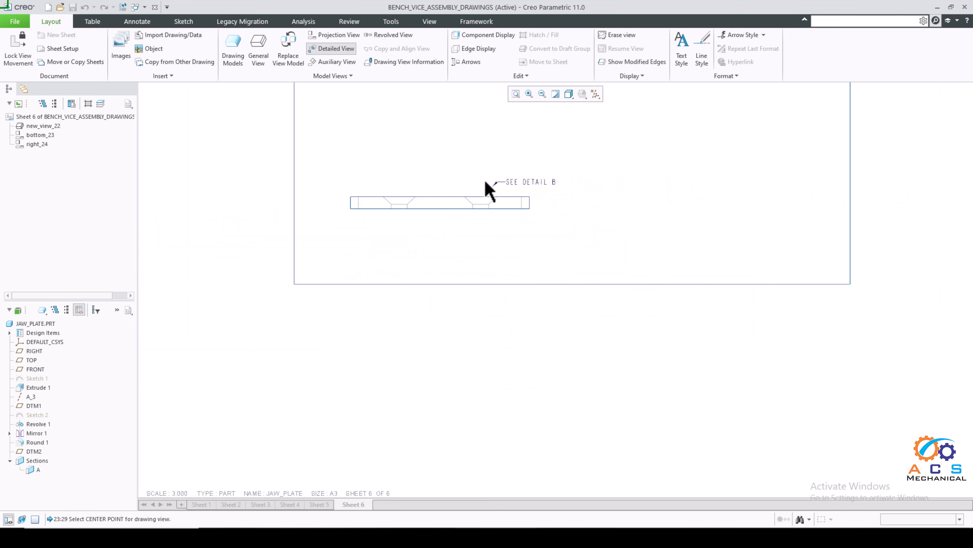
{"action": "middle_click_drag", "start_coordinate": [580, 243], "coordinate": [487, 348]}
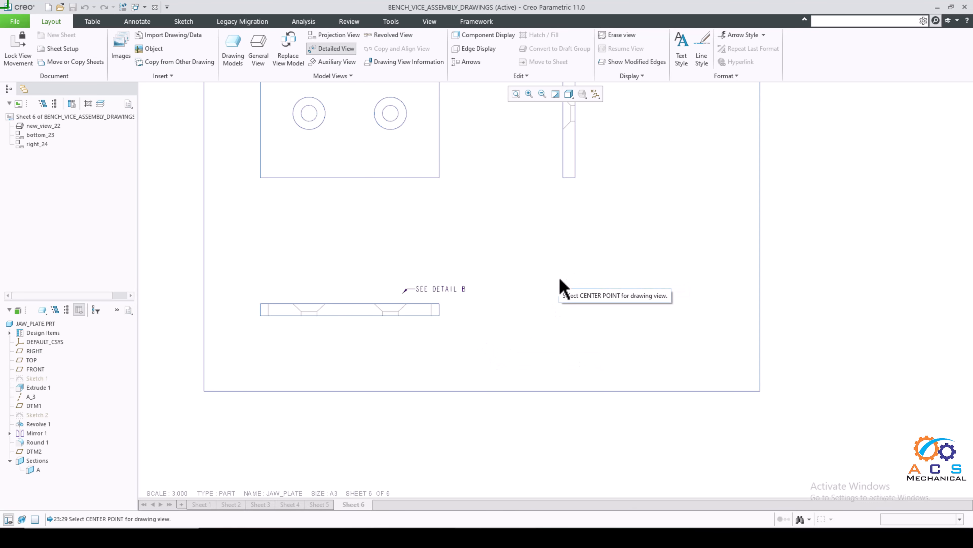
{"action": "left_click", "coordinate": [552, 276]}
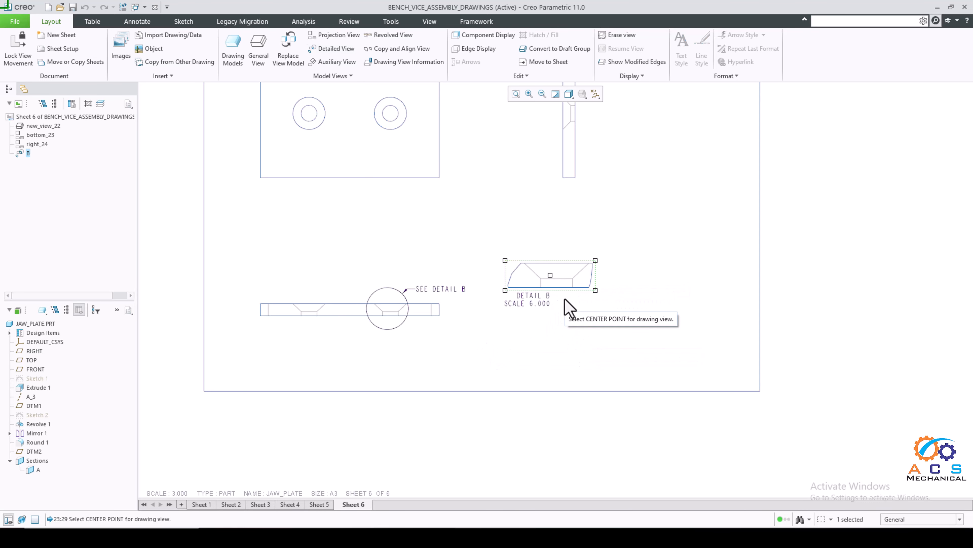
{"action": "left_click_drag", "start_coordinate": [566, 290], "coordinate": [583, 309]}
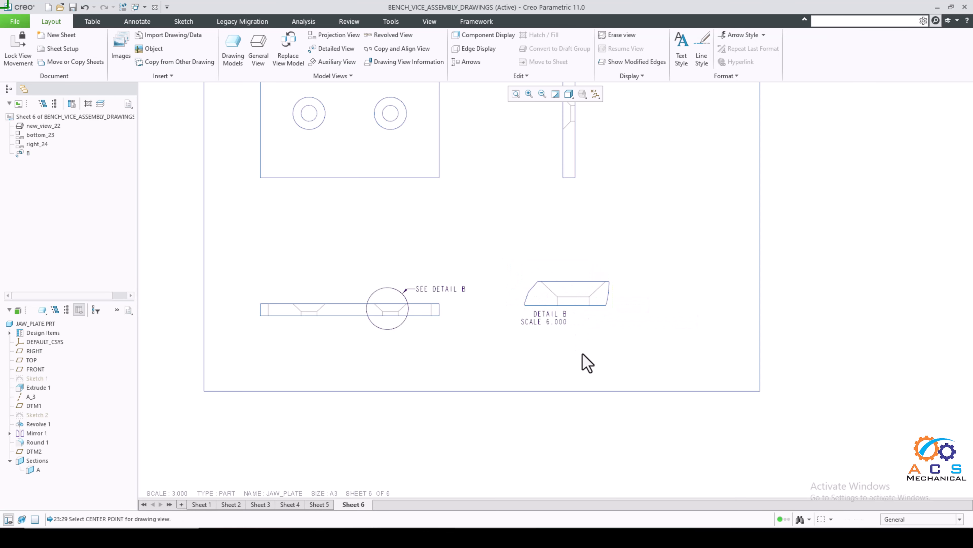
Move the DETAIL B scale note lower beneath the detail view and centre-align its text
{"action": "left_click", "coordinate": [553, 313]}
{"action": "scroll", "coordinate": [554, 314], "scroll_direction": "down", "scroll_amount": 2}
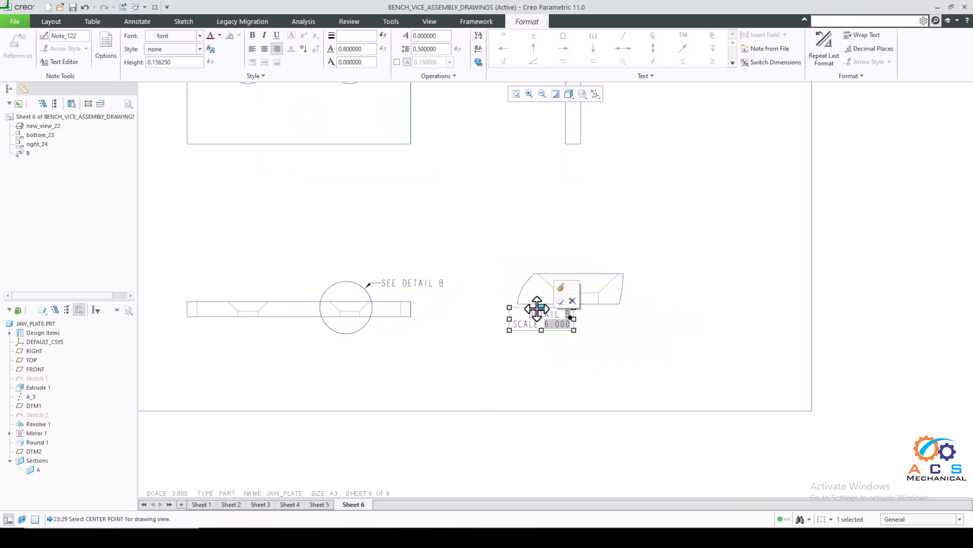
{"action": "left_click_drag", "start_coordinate": [531, 313], "coordinate": [567, 329]}
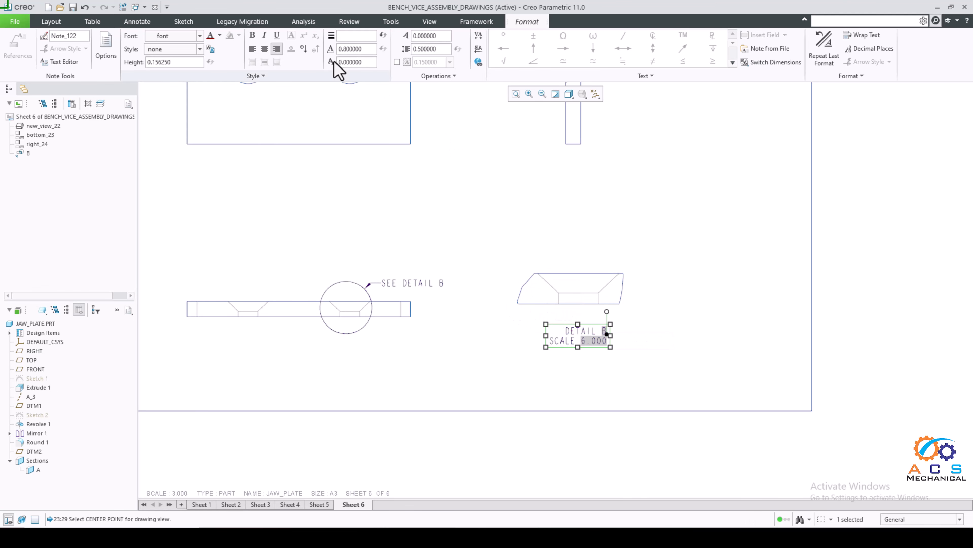
{"action": "left_click", "coordinate": [265, 51]}
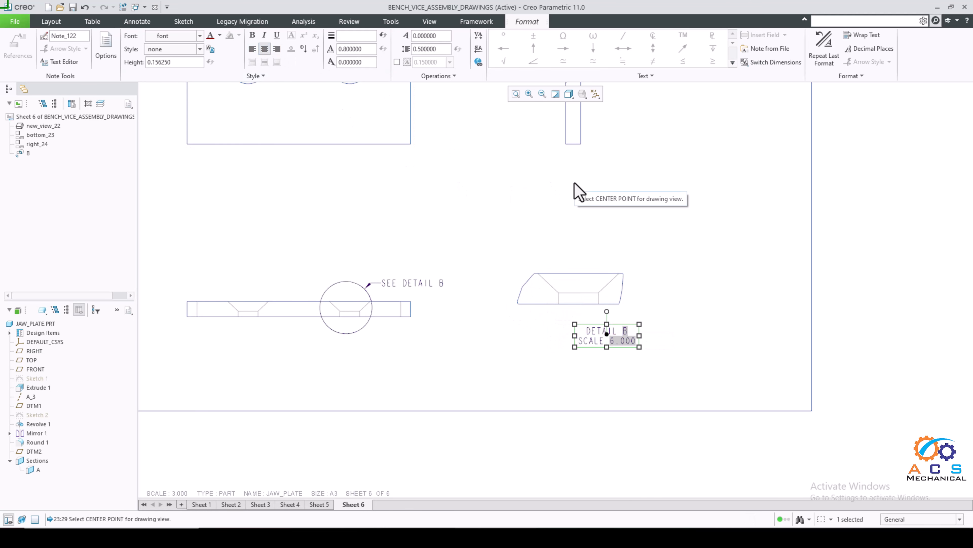
Set the DETAIL B note's font to Arial WGL and its text height to 0.1
{"action": "left_click", "coordinate": [200, 37]}
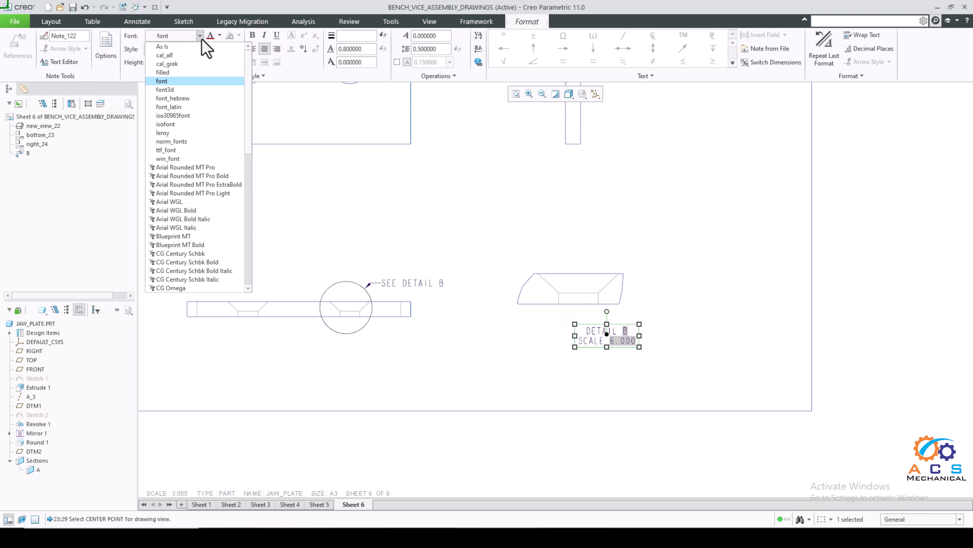
{"action": "left_click", "coordinate": [187, 202]}
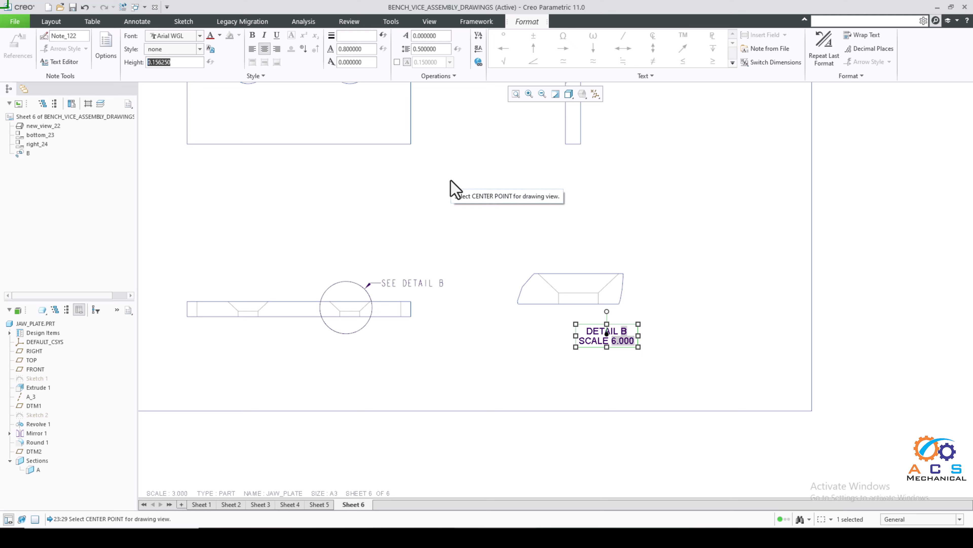
{"action": "key", "text": "BackSpace"}
{"action": "key", "text": "Return"}
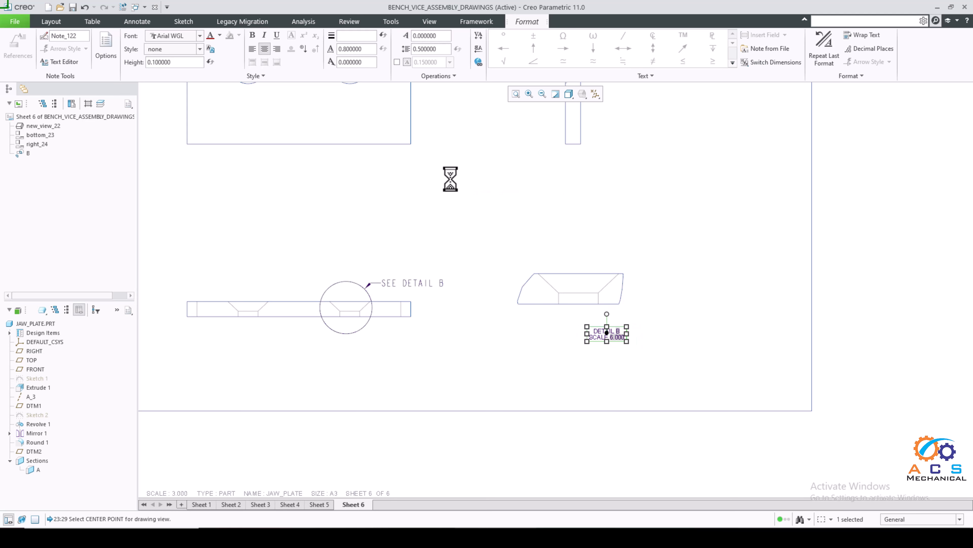
{"action": "left_click", "coordinate": [657, 388]}
Move the DETAIL B note left to centre it beneath the detail view
{"action": "scroll", "coordinate": [600, 336], "scroll_direction": "down", "scroll_amount": 1}
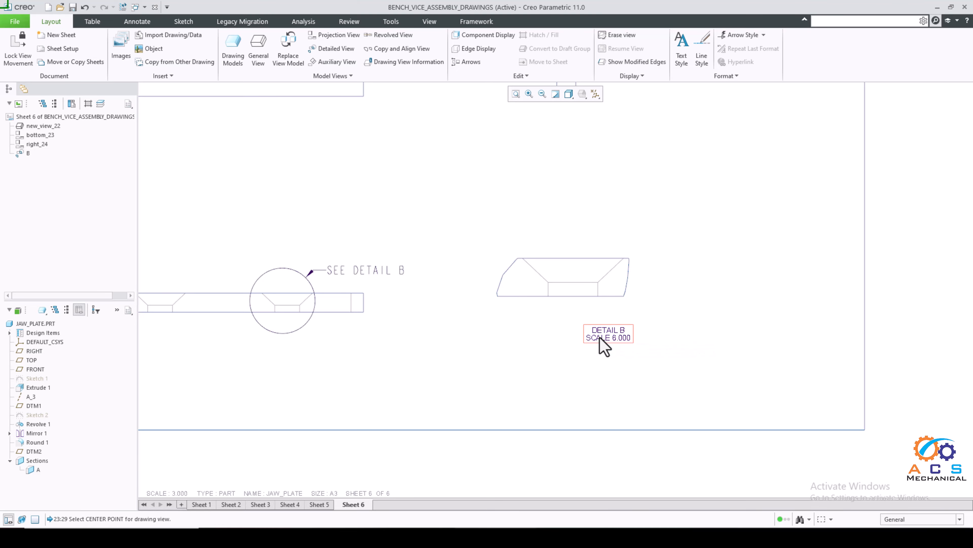
{"action": "left_click", "coordinate": [609, 337]}
{"action": "left_click", "coordinate": [571, 337]}
{"action": "scroll", "coordinate": [605, 341], "scroll_direction": "down", "scroll_amount": 3}
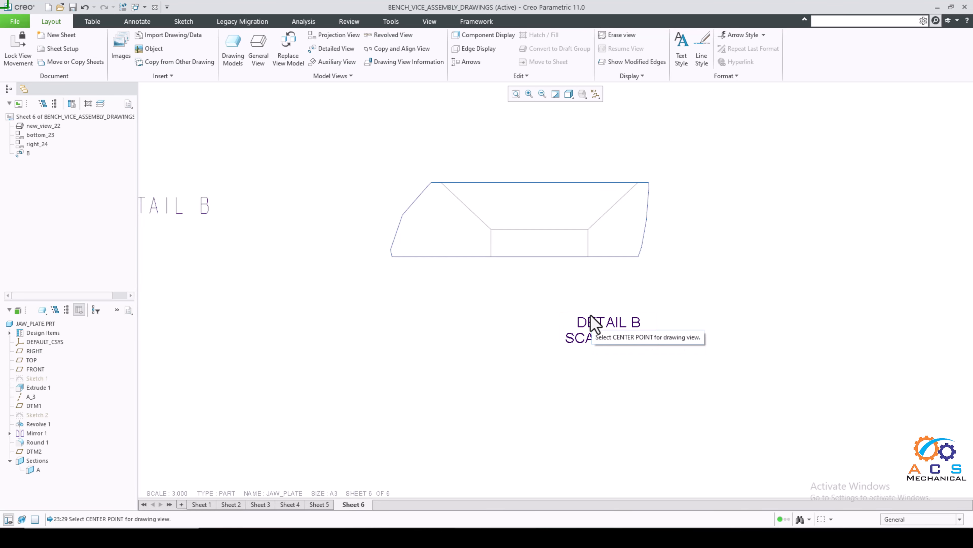
{"action": "left_click", "coordinate": [590, 343]}
{"action": "left_click_drag", "start_coordinate": [590, 343], "coordinate": [518, 345]}
{"action": "left_click", "coordinate": [615, 377]}
{"action": "scroll", "coordinate": [615, 378], "scroll_direction": "up", "scroll_amount": 2}
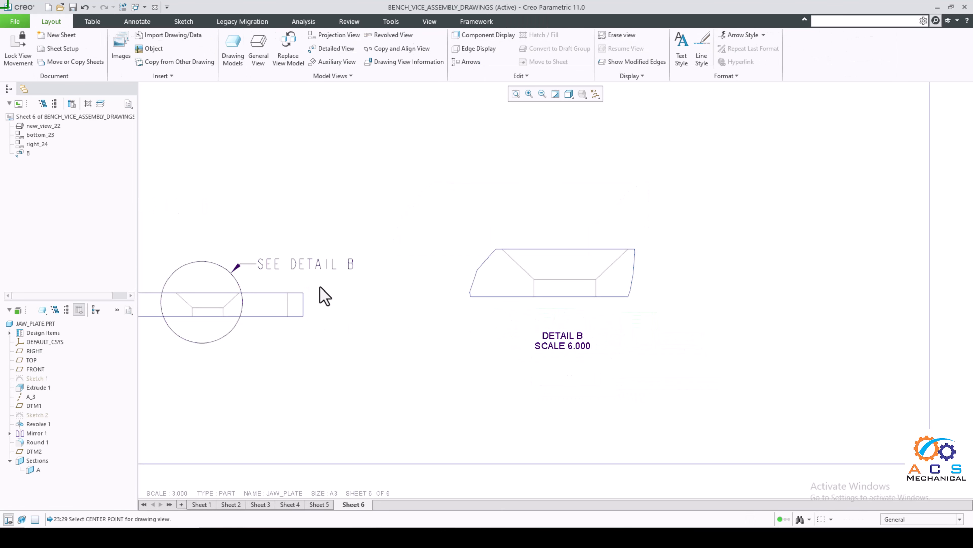
Move the SEE DETAIL B leader note up and slightly right, away from the detail circle
{"action": "left_click", "coordinate": [320, 268]}
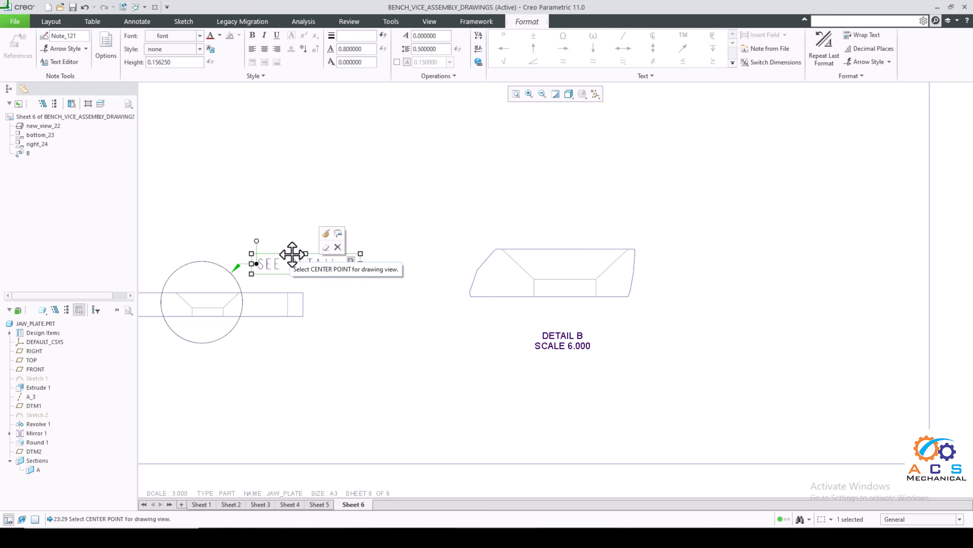
{"action": "left_click_drag", "start_coordinate": [293, 254], "coordinate": [311, 218]}
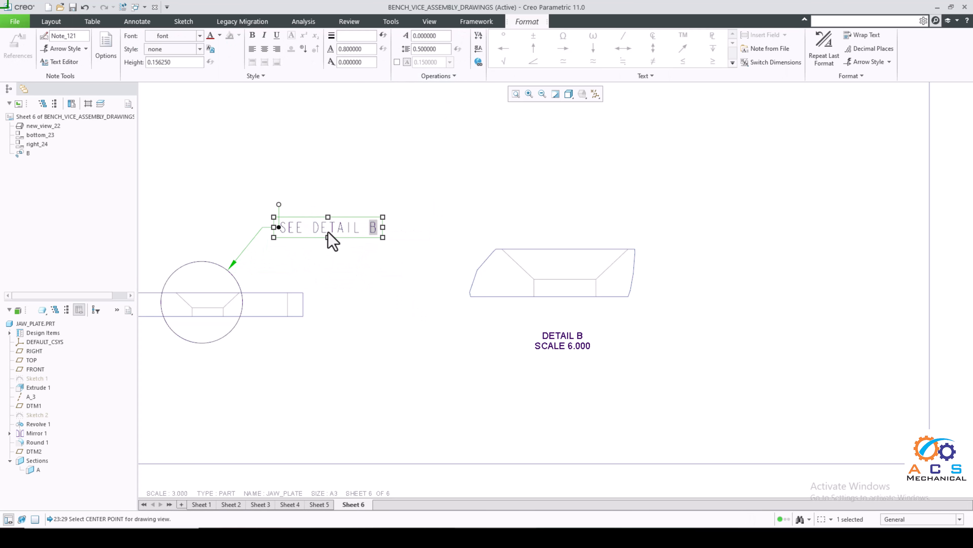
Set the SEE DETAIL B note's font to Arial WGL and reduce its text height
{"action": "left_click", "coordinate": [200, 36]}
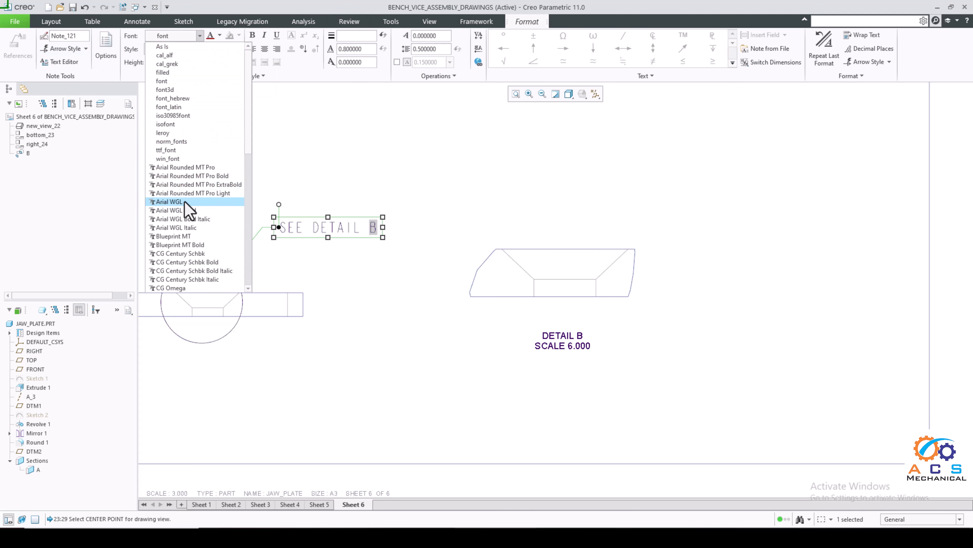
{"action": "left_click", "coordinate": [187, 209]}
{"action": "left_click", "coordinate": [394, 196]}
{"action": "left_click", "coordinate": [354, 235]}
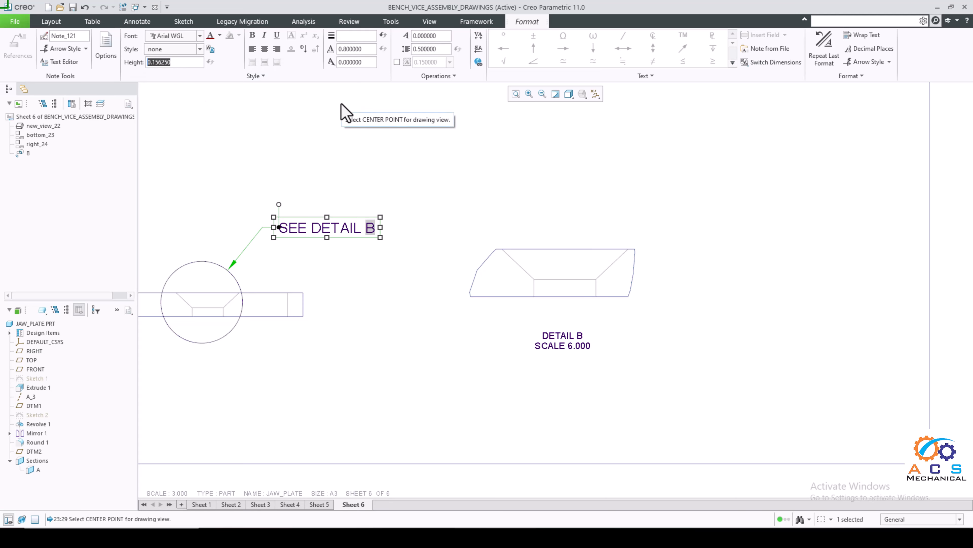
{"action": "left_click", "coordinate": [449, 211]}
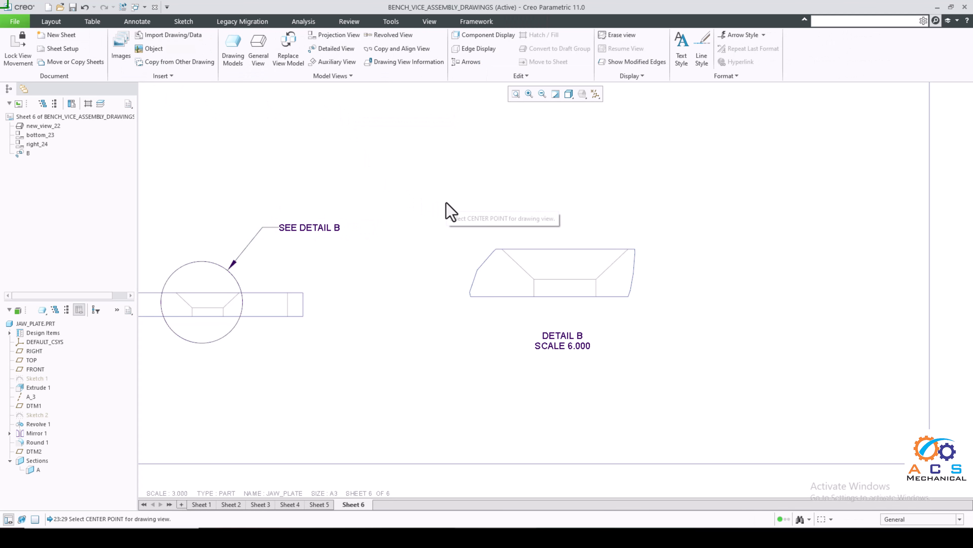
Show all the model axes (A_1, A_2 and A_3) as centrelines in the front view of the jaw plate
{"action": "scroll", "coordinate": [450, 210], "scroll_direction": "up", "scroll_amount": 4}
{"action": "scroll", "coordinate": [259, 214], "scroll_direction": "down", "scroll_amount": 3}
{"action": "scroll", "coordinate": [337, 259], "scroll_direction": "up", "scroll_amount": 4}
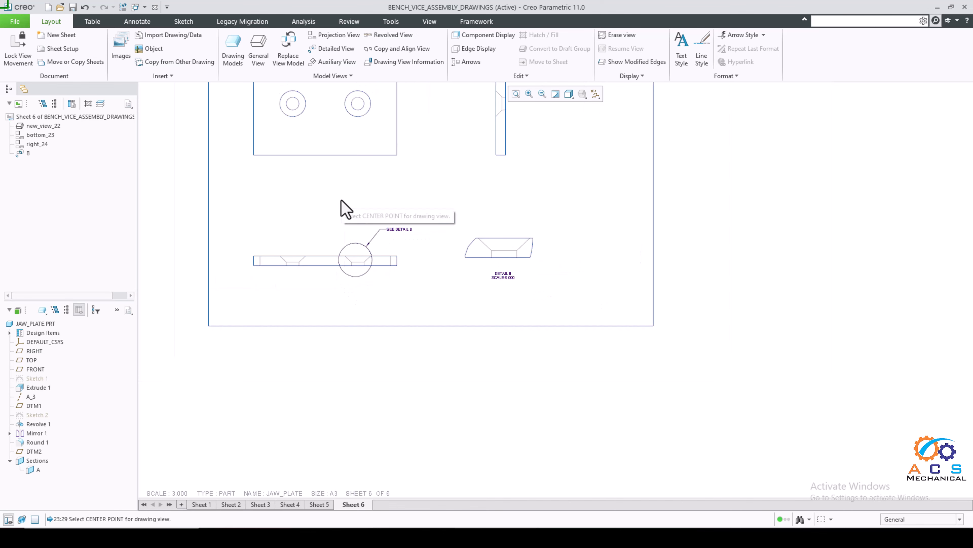
{"action": "middle_click_drag", "start_coordinate": [335, 202], "coordinate": [349, 267]}
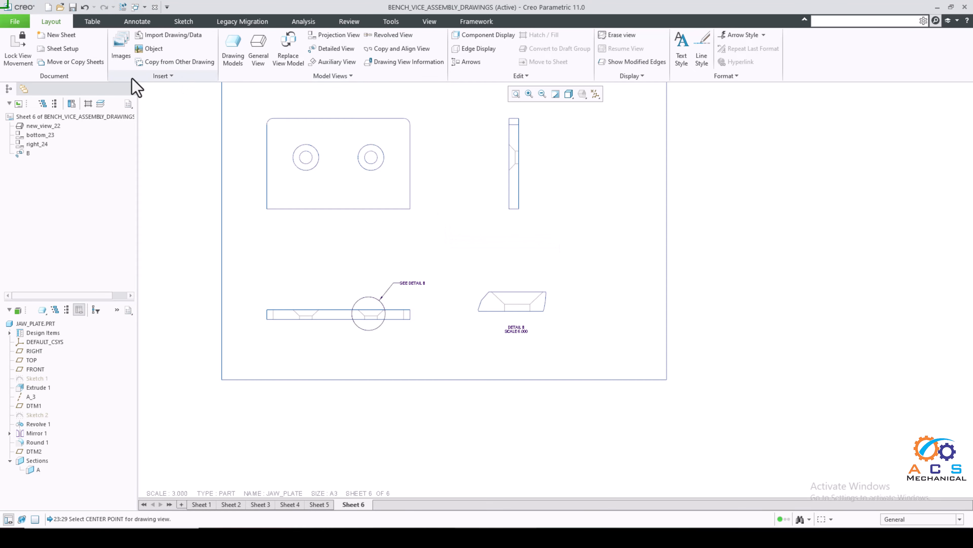
{"action": "left_click", "coordinate": [137, 24]}
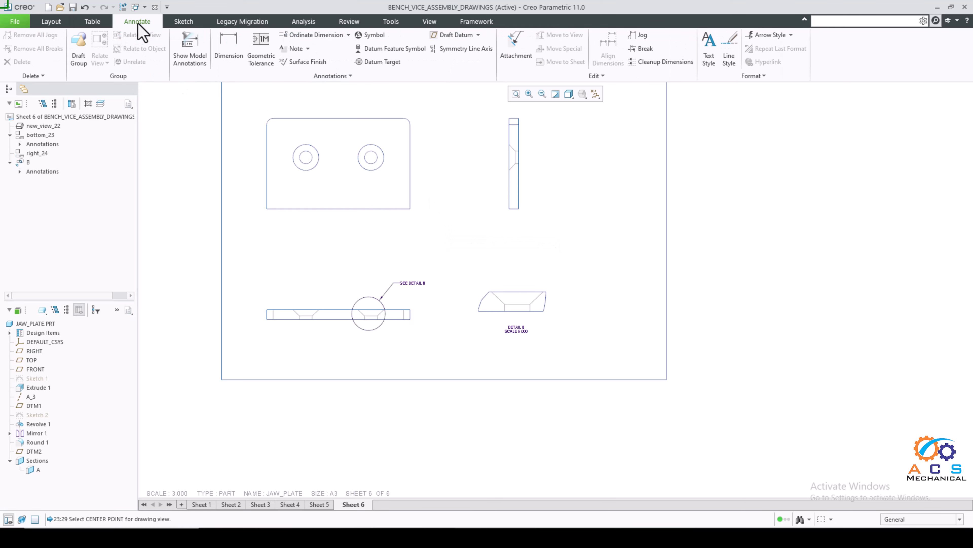
{"action": "left_click", "coordinate": [193, 59]}
{"action": "left_click_drag", "start_coordinate": [843, 123], "coordinate": [826, 126]}
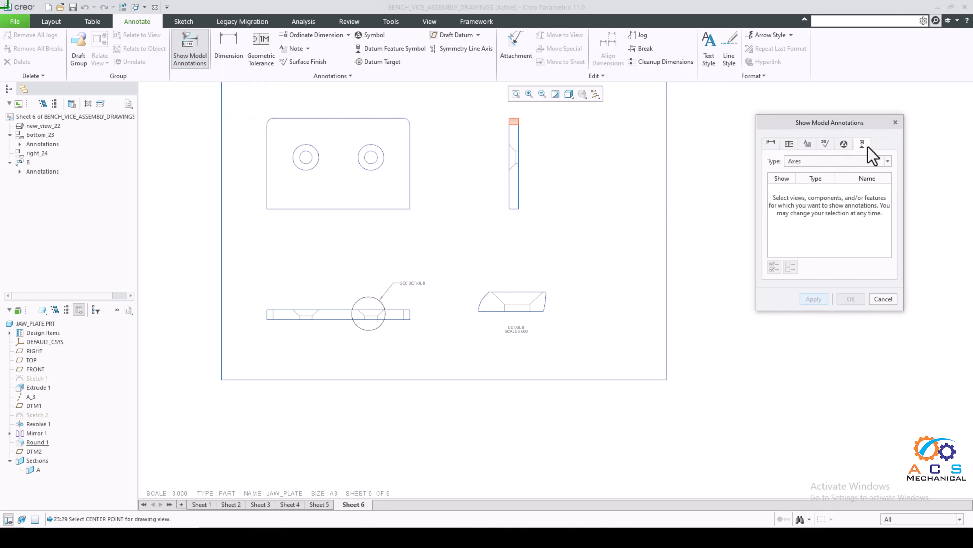
{"action": "left_click", "coordinate": [864, 160]}
{"action": "left_click", "coordinate": [796, 206]}
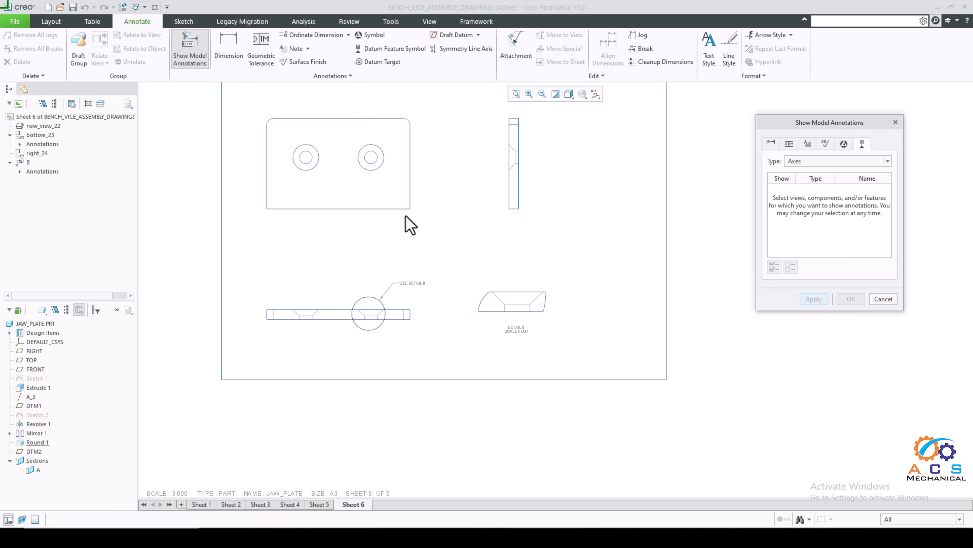
{"action": "left_click", "coordinate": [417, 186]}
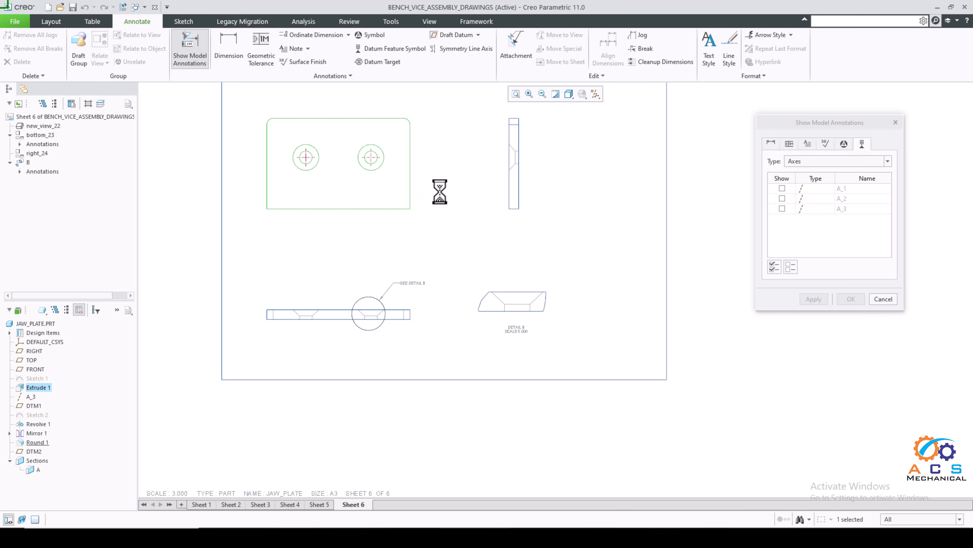
{"action": "scroll", "coordinate": [326, 150], "scroll_direction": "up", "scroll_amount": 2}
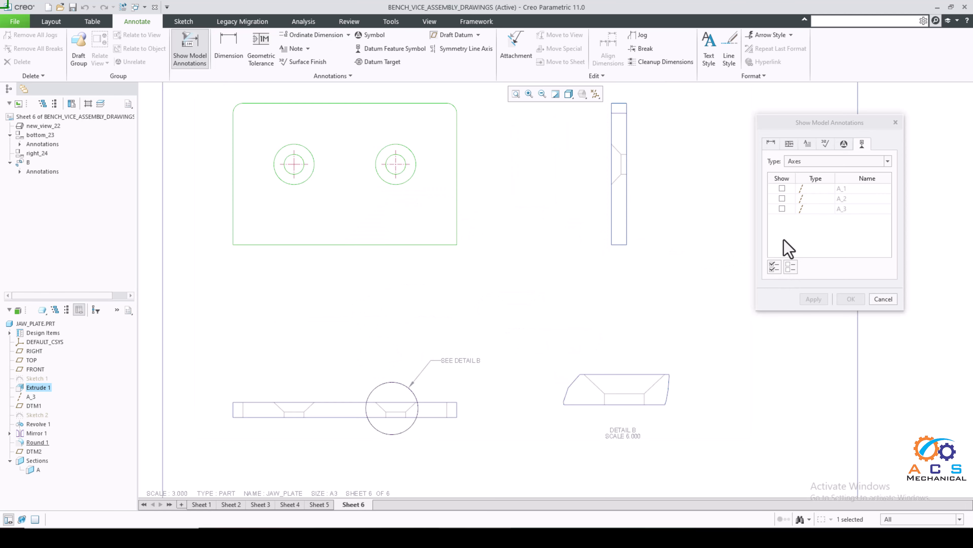
{"action": "left_click", "coordinate": [774, 266]}
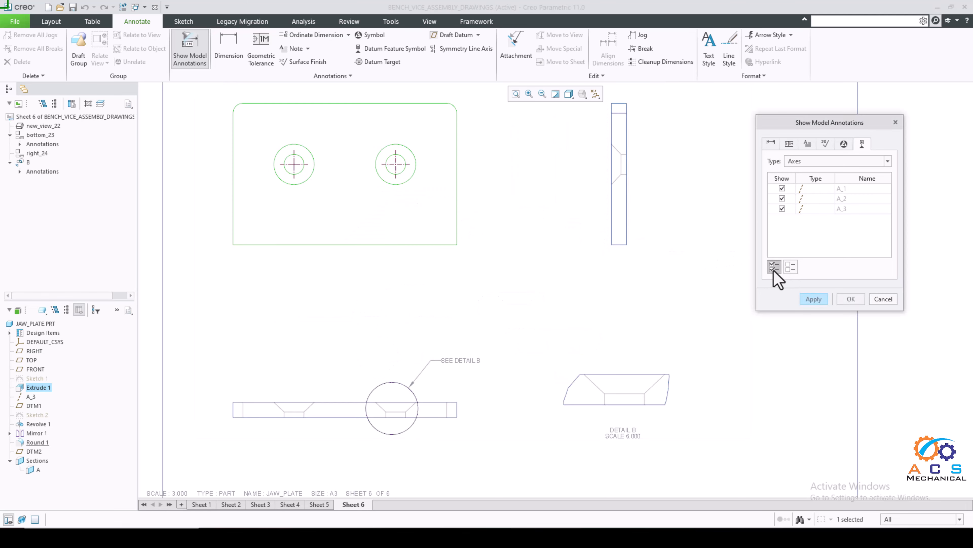
{"action": "left_click", "coordinate": [810, 300]}
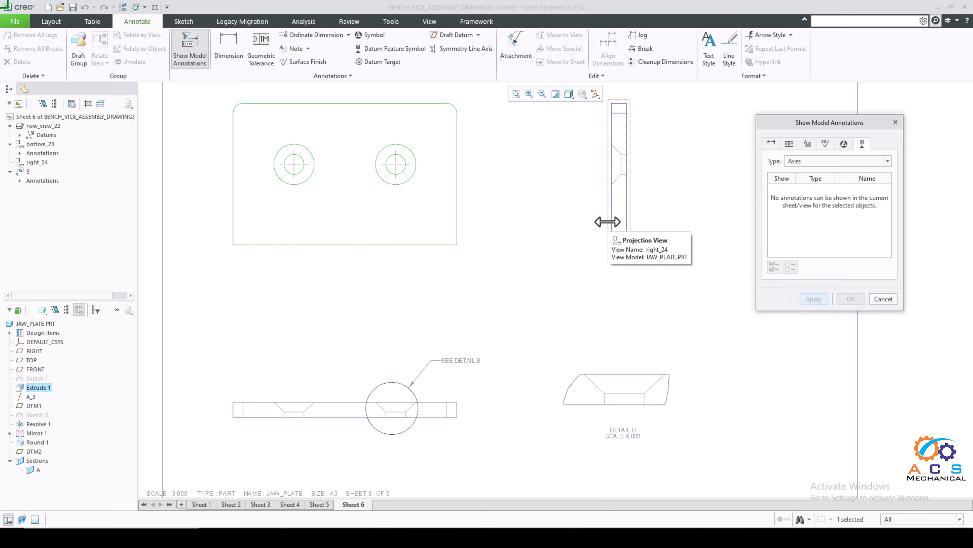
Show only the hole axis A_3 in the right projection view
{"action": "left_click", "coordinate": [607, 221]}
{"action": "scroll", "coordinate": [610, 162], "scroll_direction": "up", "scroll_amount": 2}
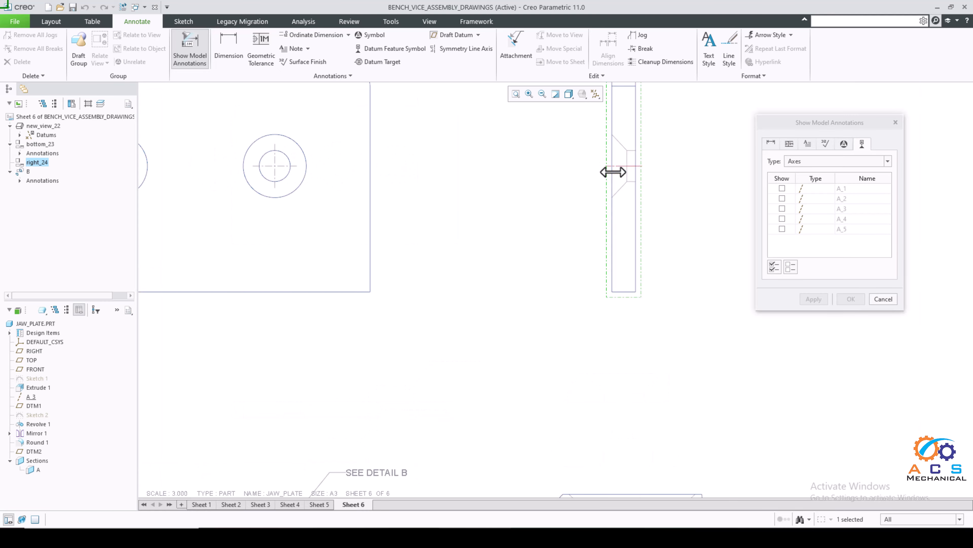
{"action": "left_click", "coordinate": [618, 166]}
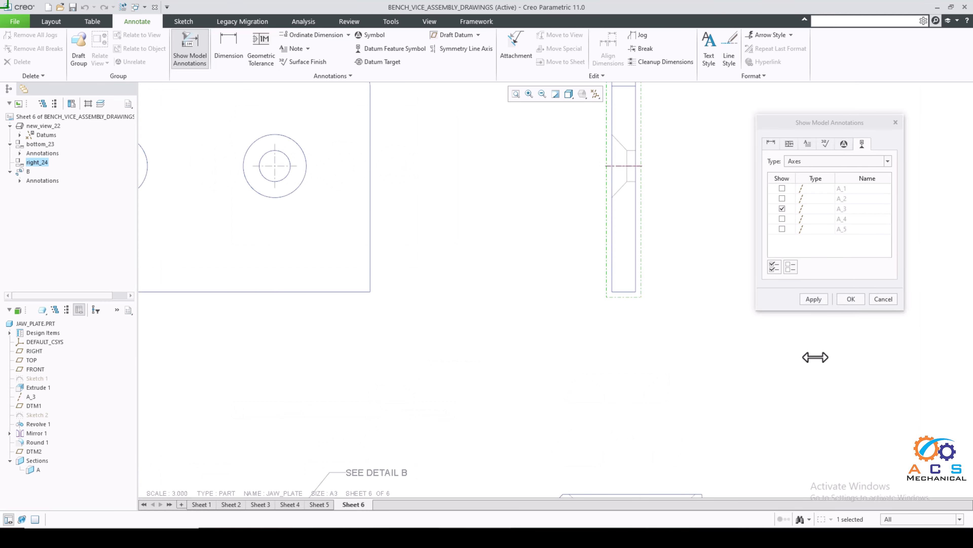
{"action": "left_click", "coordinate": [813, 299]}
Show the two hole axes A_1 and A_2 in the bottom projection view and finish showing model annotations
{"action": "scroll", "coordinate": [522, 274], "scroll_direction": "down", "scroll_amount": 3}
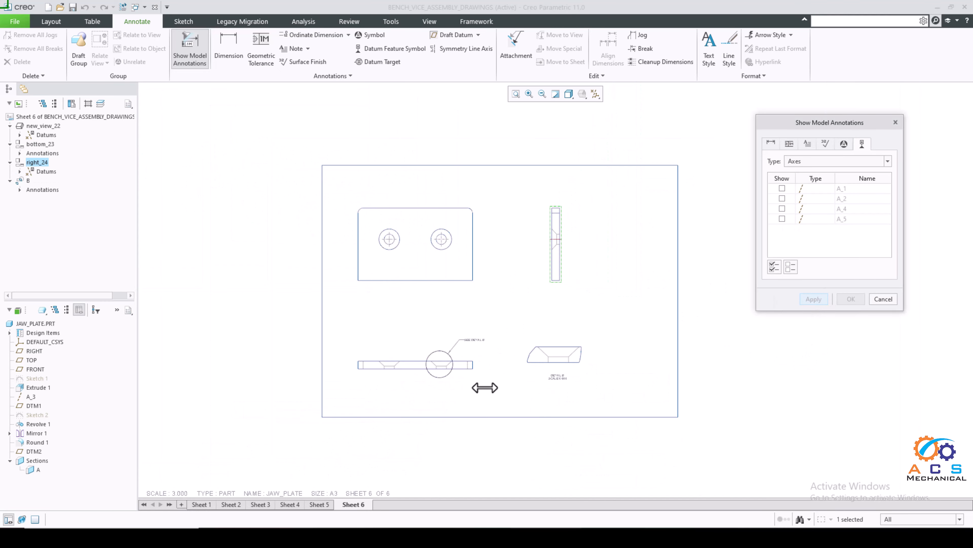
{"action": "scroll", "coordinate": [383, 395], "scroll_direction": "up", "scroll_amount": 2}
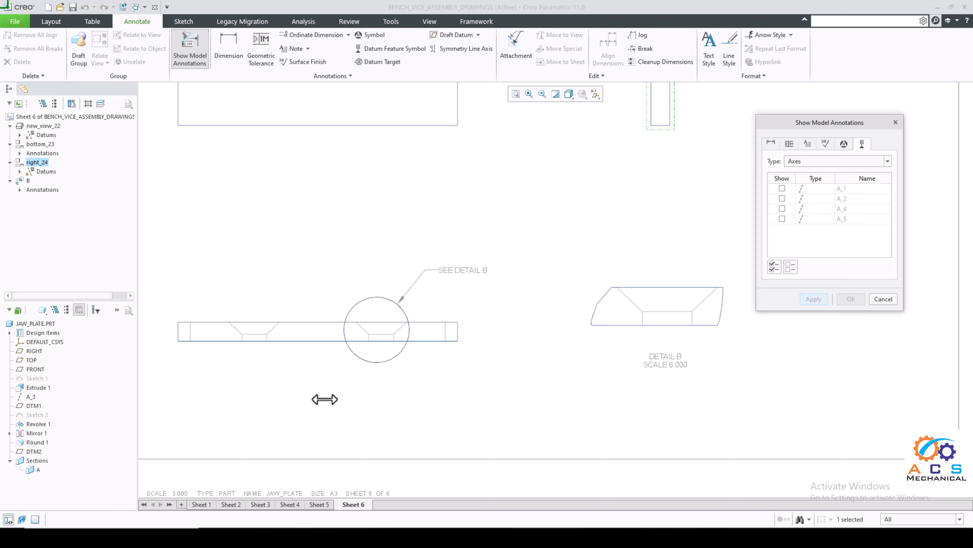
{"action": "left_click", "coordinate": [307, 345]}
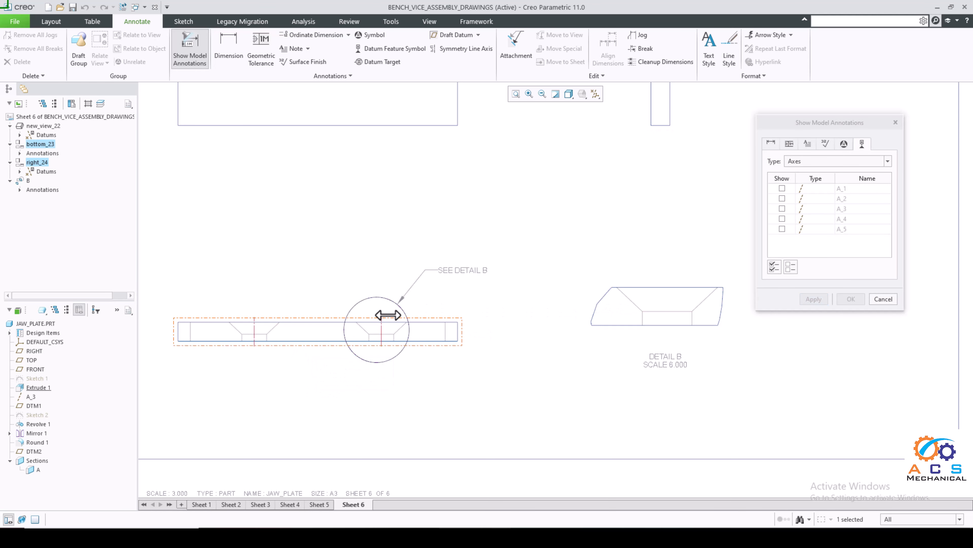
{"action": "scroll", "coordinate": [230, 304], "scroll_direction": "up", "scroll_amount": 2}
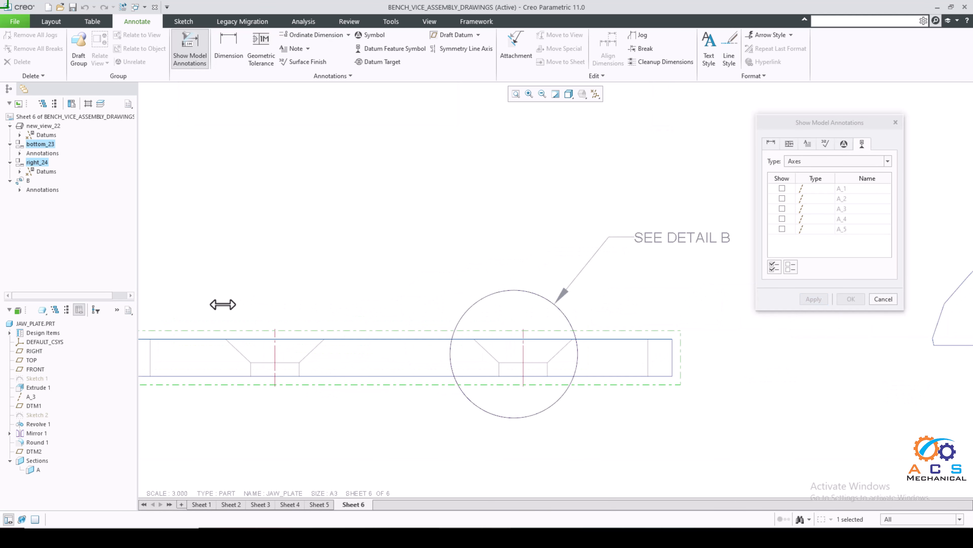
{"action": "left_click", "coordinate": [271, 351]}
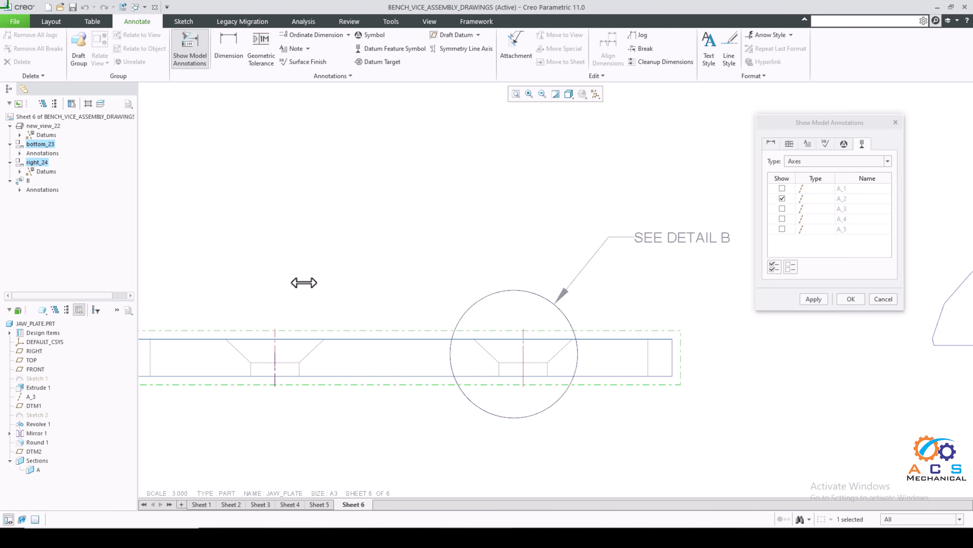
{"action": "left_click", "coordinate": [523, 371]}
{"action": "left_click", "coordinate": [814, 299]}
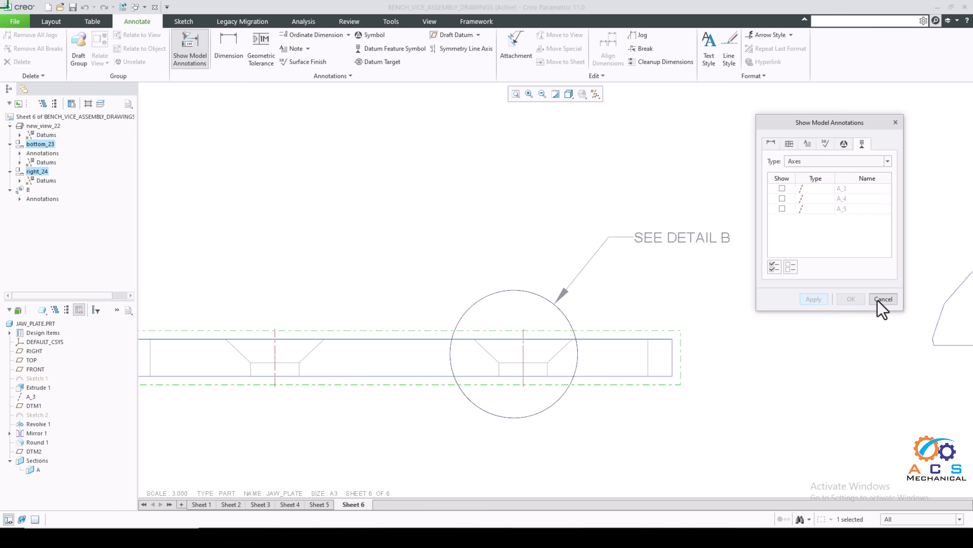
{"action": "left_click", "coordinate": [879, 301]}
Move the front view up and left on the sheet, carrying its aligned projection views with it
{"action": "scroll", "coordinate": [506, 259], "scroll_direction": "up", "scroll_amount": 6}
{"action": "middle_click_drag", "start_coordinate": [496, 237], "coordinate": [450, 265]}
{"action": "scroll", "coordinate": [447, 132], "scroll_direction": "down", "scroll_amount": 1}
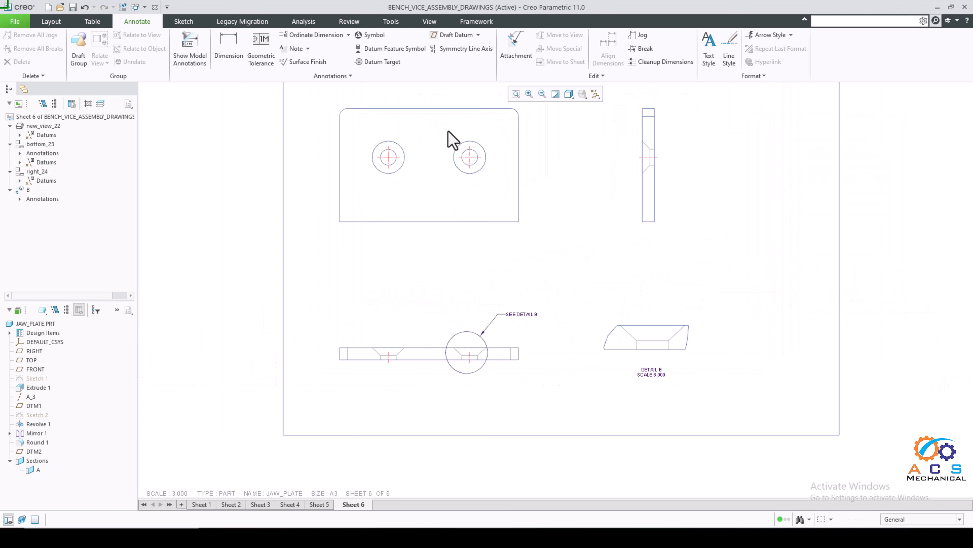
{"action": "scroll", "coordinate": [452, 140], "scroll_direction": "down", "scroll_amount": 1}
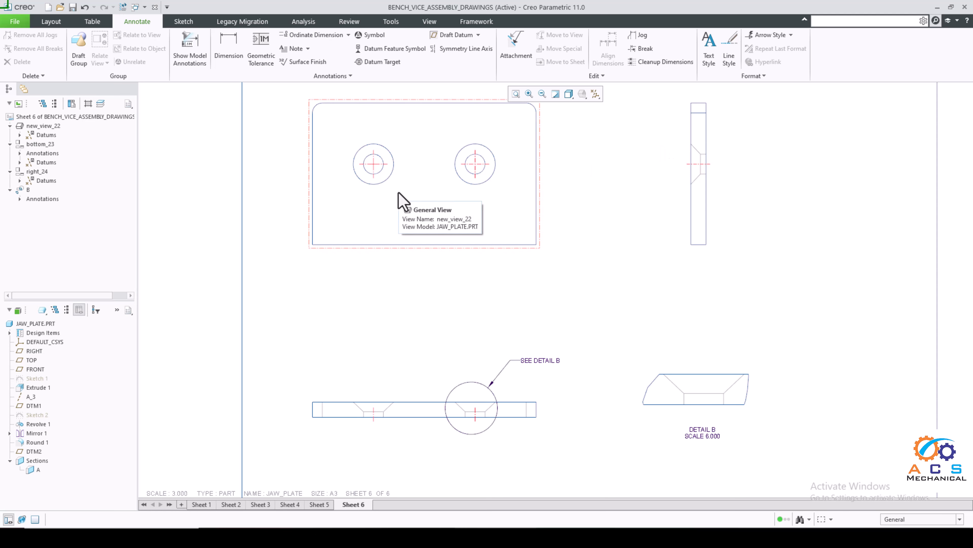
{"action": "scroll", "coordinate": [398, 194], "scroll_direction": "up", "scroll_amount": 2}
{"action": "middle_click_drag", "start_coordinate": [540, 237], "coordinate": [493, 246]}
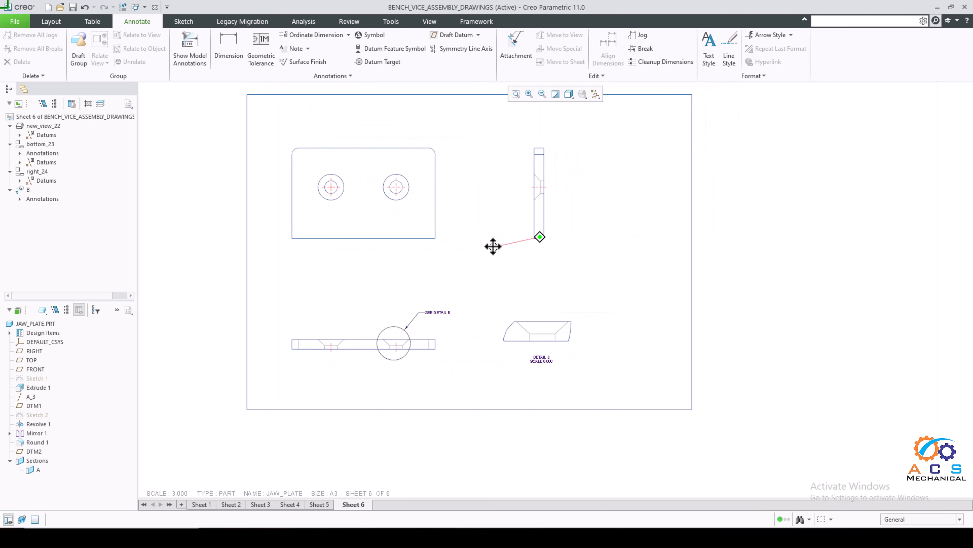
{"action": "middle_click_drag", "start_coordinate": [559, 268], "coordinate": [600, 269]}
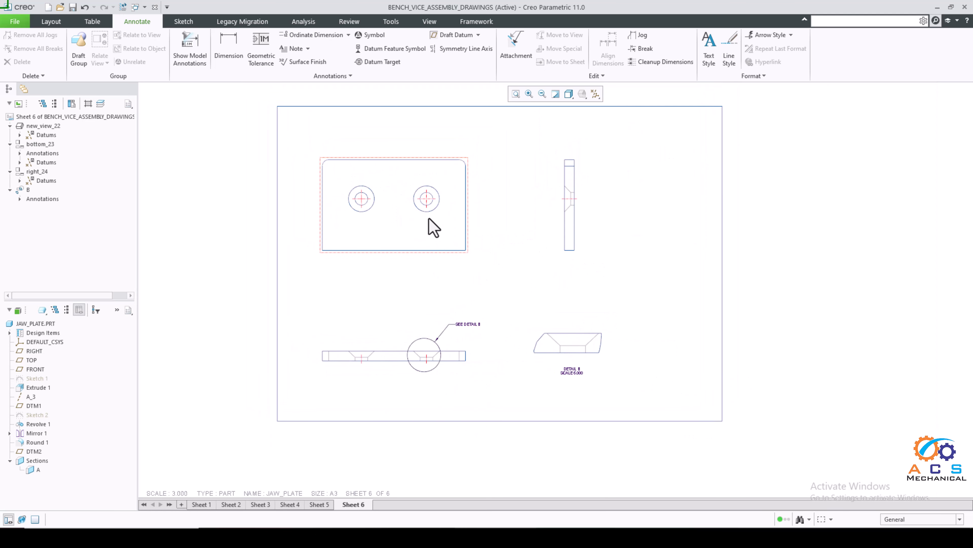
{"action": "left_click", "coordinate": [433, 229]}
{"action": "left_click_drag", "start_coordinate": [413, 232], "coordinate": [397, 210]}
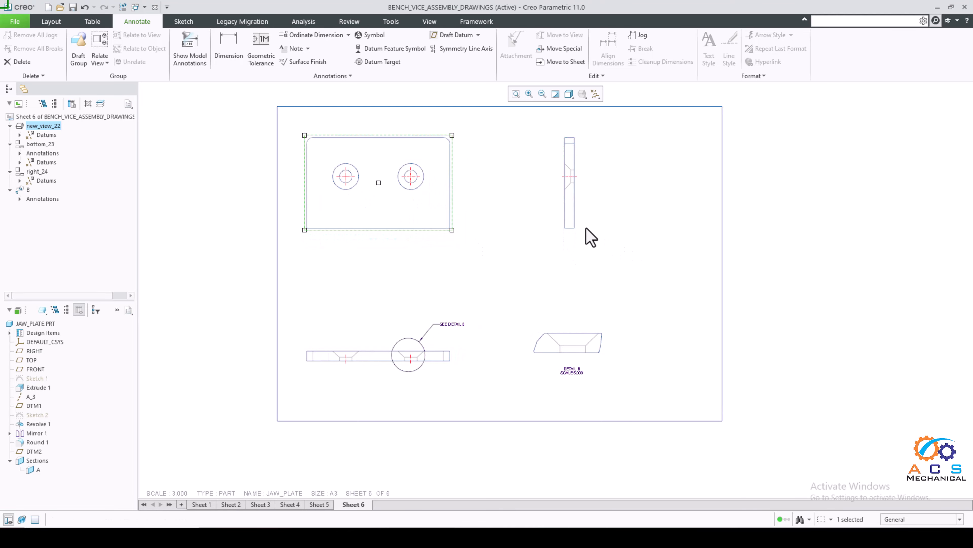
Move the right projection view left, closer to the front view
{"action": "left_click", "coordinate": [575, 230]}
{"action": "left_click_drag", "start_coordinate": [566, 217], "coordinate": [516, 218]}
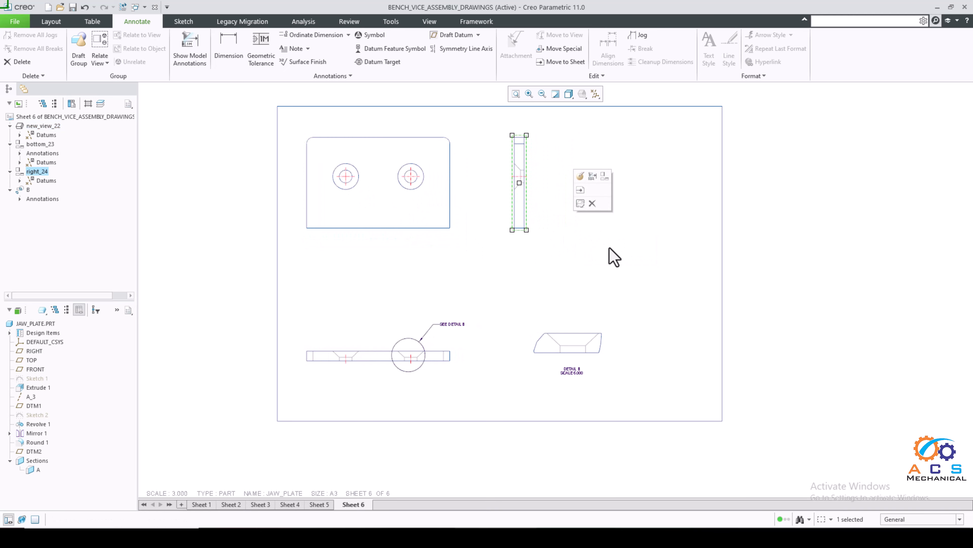
{"action": "left_click", "coordinate": [632, 191]}
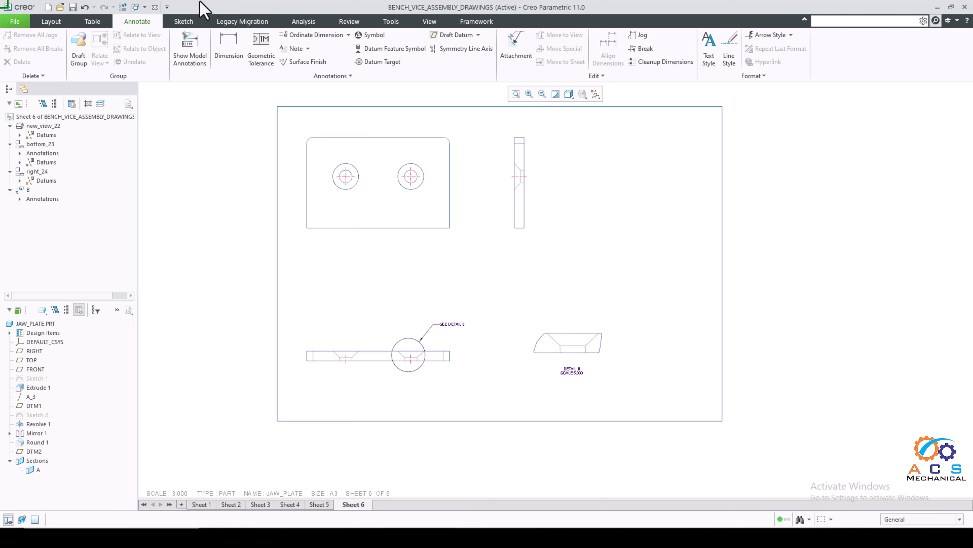
Place a general view in default isometric orientation to the right of the right projection view and shift it slightly down and left
{"action": "left_click", "coordinate": [48, 22]}
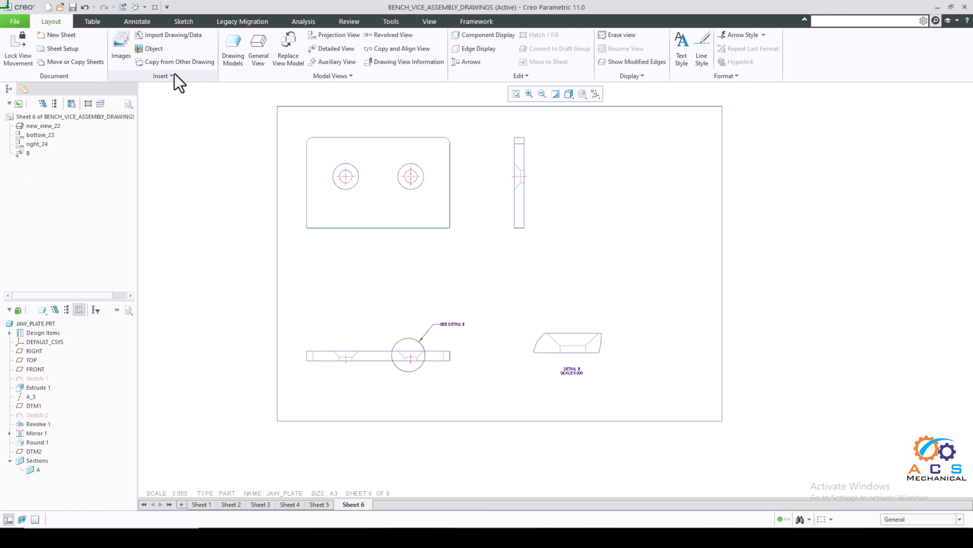
{"action": "left_click", "coordinate": [259, 57]}
{"action": "left_click", "coordinate": [570, 316]}
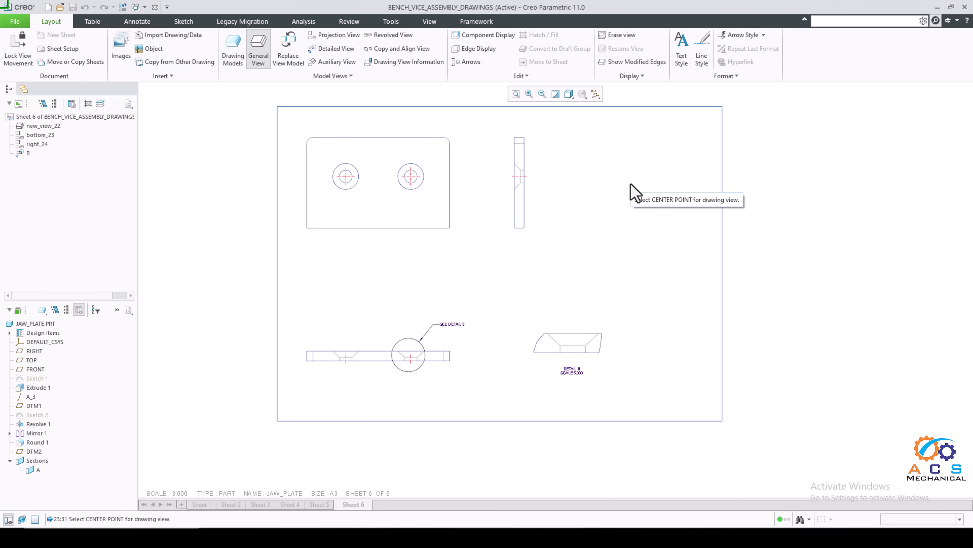
{"action": "left_click", "coordinate": [633, 191]}
{"action": "left_click_drag", "start_coordinate": [706, 117], "coordinate": [816, 144]}
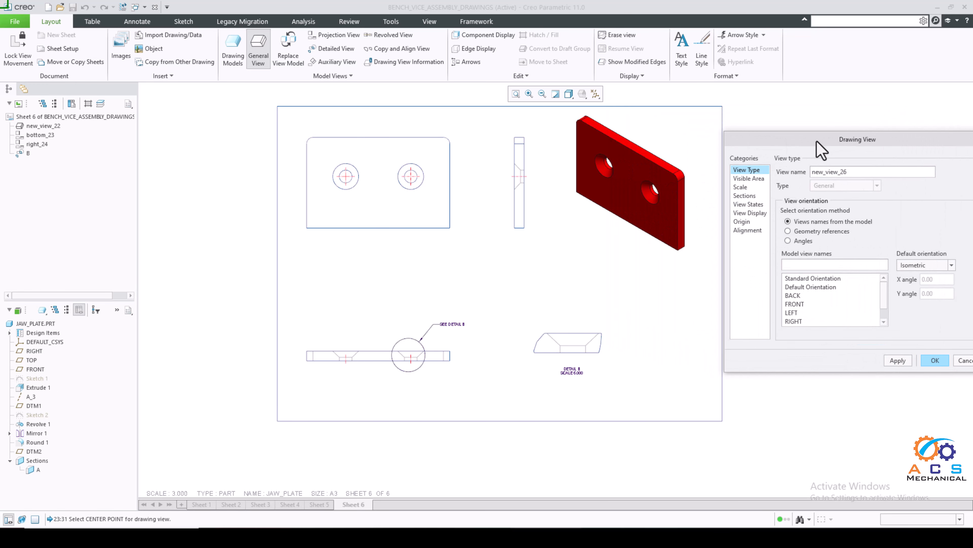
{"action": "left_click", "coordinate": [901, 361]}
{"action": "left_click", "coordinate": [939, 361]}
{"action": "left_click", "coordinate": [641, 218]}
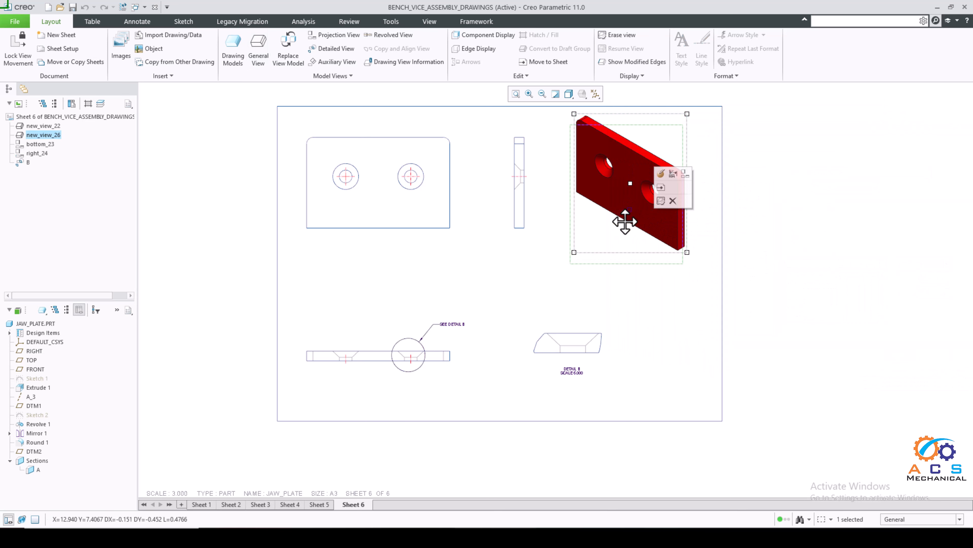
Move the detail view left, closer to the bottom projection view
{"action": "scroll", "coordinate": [514, 360], "scroll_direction": "down", "scroll_amount": 3}
{"action": "left_click", "coordinate": [604, 348]}
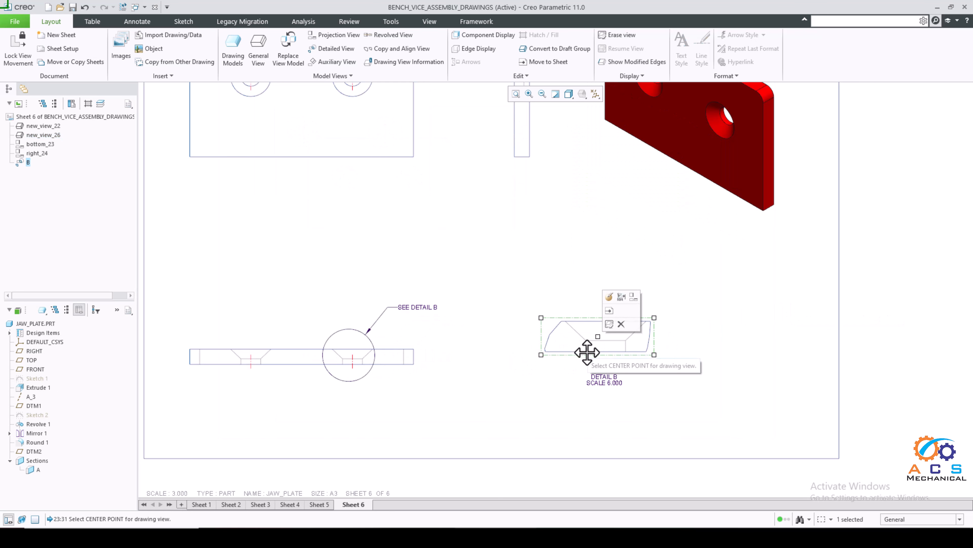
{"action": "left_click_drag", "start_coordinate": [584, 351], "coordinate": [514, 362]}
{"action": "scroll", "coordinate": [573, 295], "scroll_direction": "up", "scroll_amount": 4}
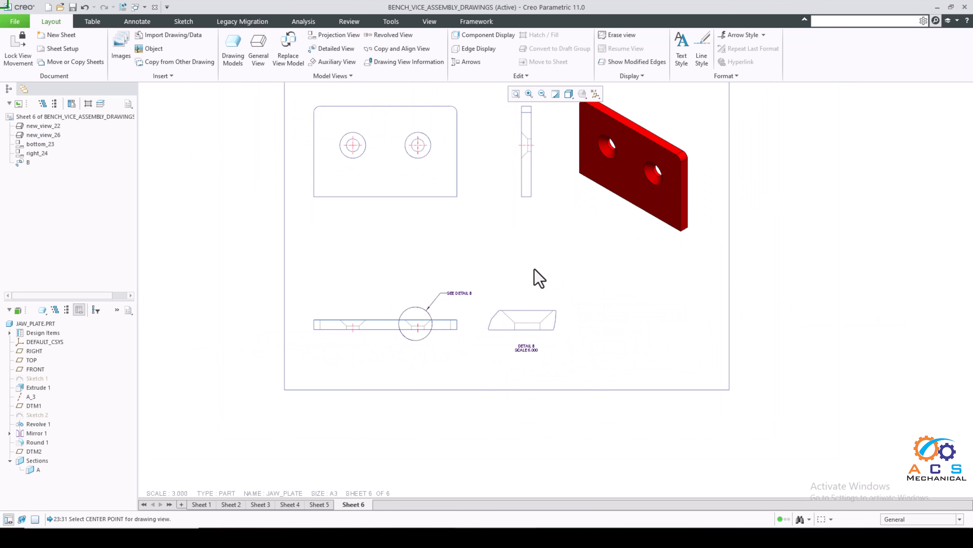
Insert the title block table part_table.tbl from the Desktop's table folder into the lower-right corner of the drawing sheet
{"action": "scroll", "coordinate": [591, 364], "scroll_direction": "down", "scroll_amount": 2}
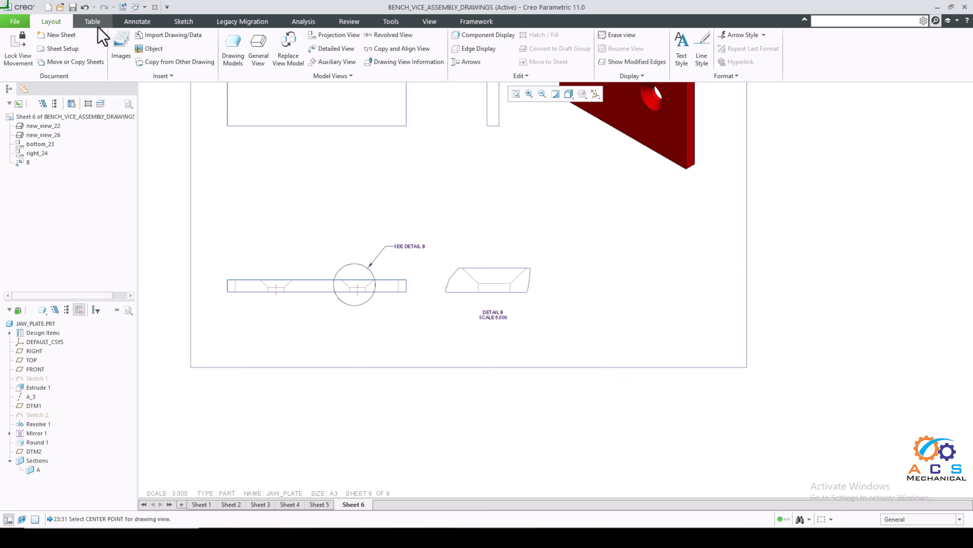
{"action": "left_click", "coordinate": [94, 22]}
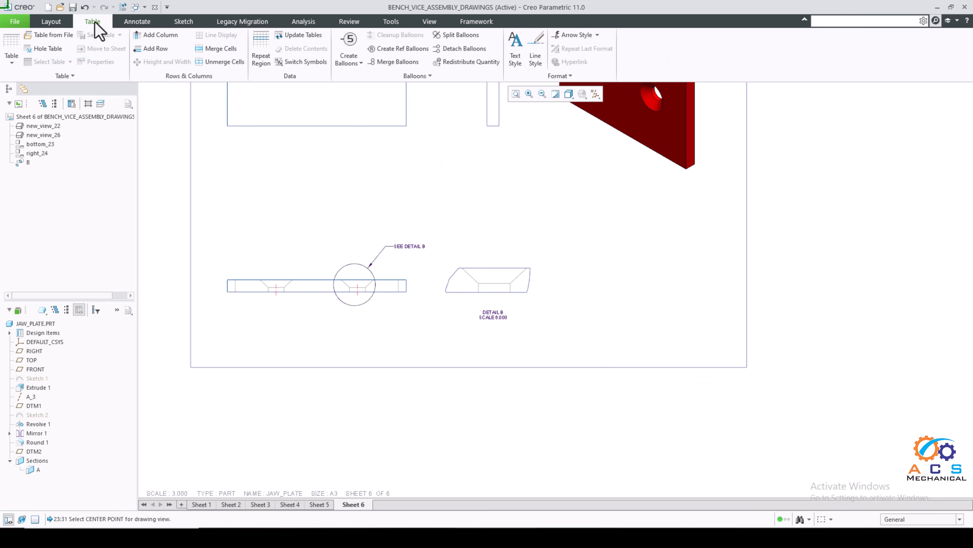
{"action": "left_click", "coordinate": [57, 34]}
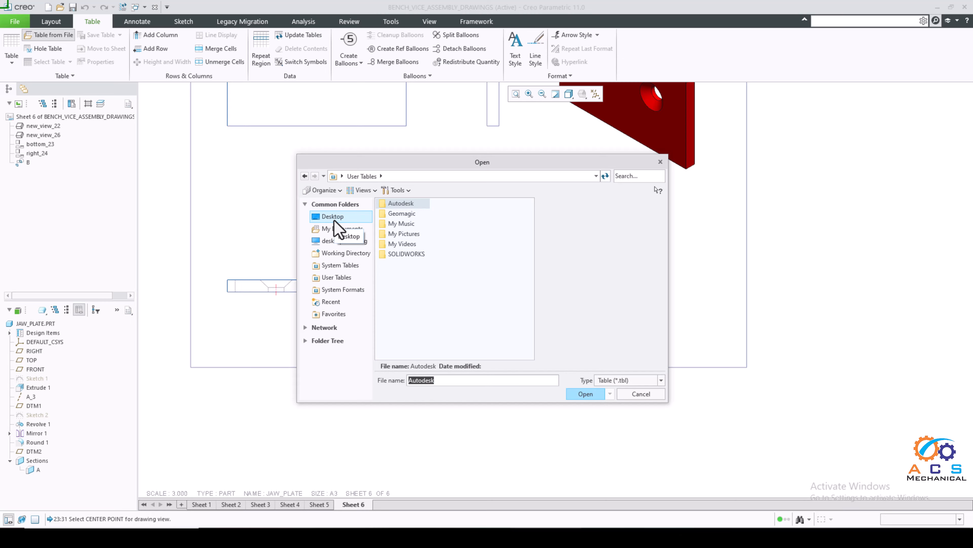
{"action": "left_click", "coordinate": [335, 221]}
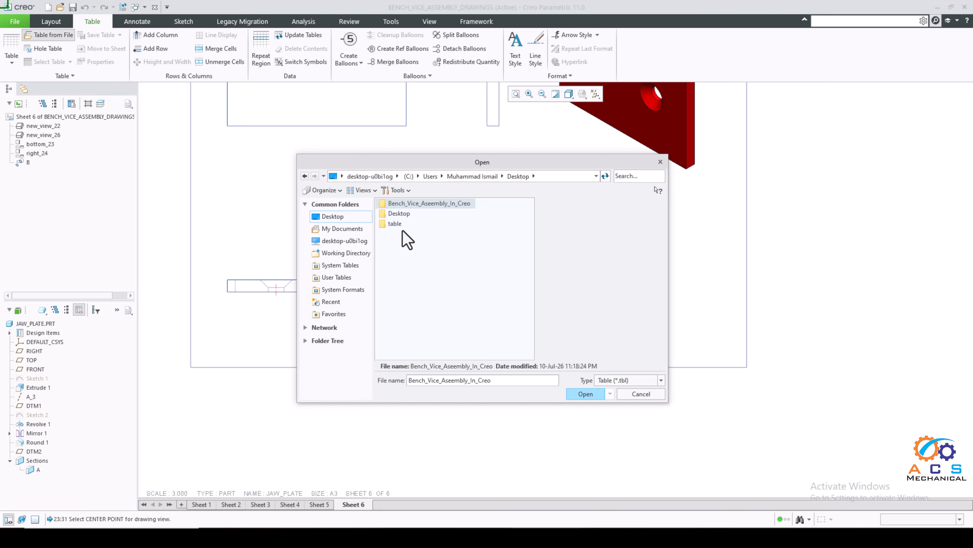
{"action": "double_click", "coordinate": [397, 223]}
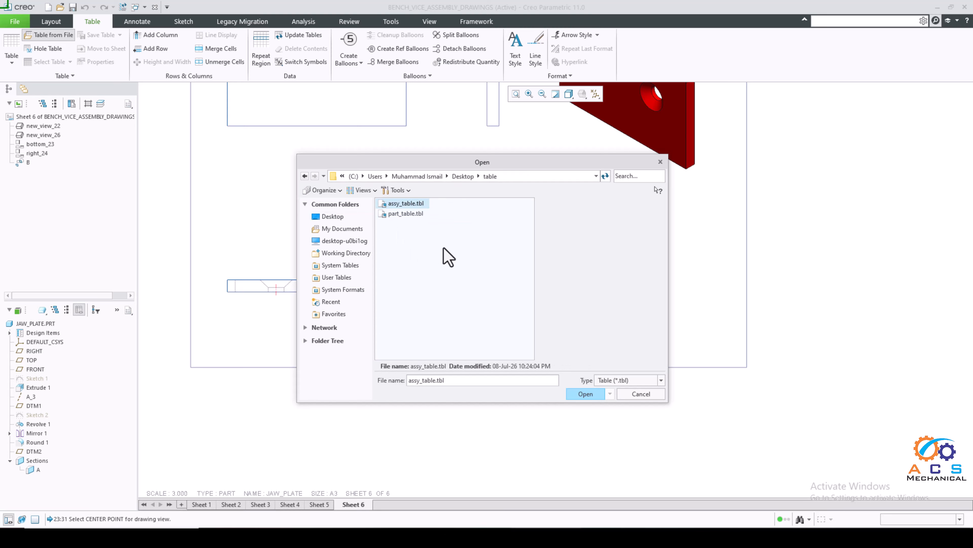
{"action": "left_click", "coordinate": [407, 214]}
{"action": "left_click", "coordinate": [585, 394]}
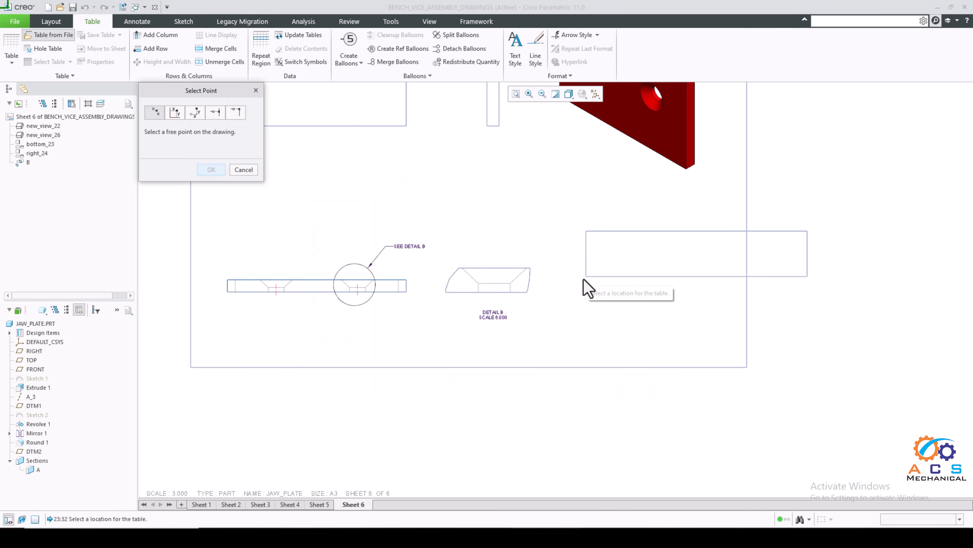
{"action": "left_click", "coordinate": [522, 366]}
{"action": "scroll", "coordinate": [692, 338], "scroll_direction": "up", "scroll_amount": 5}
{"action": "scroll", "coordinate": [599, 303], "scroll_direction": "down", "scroll_amount": 3}
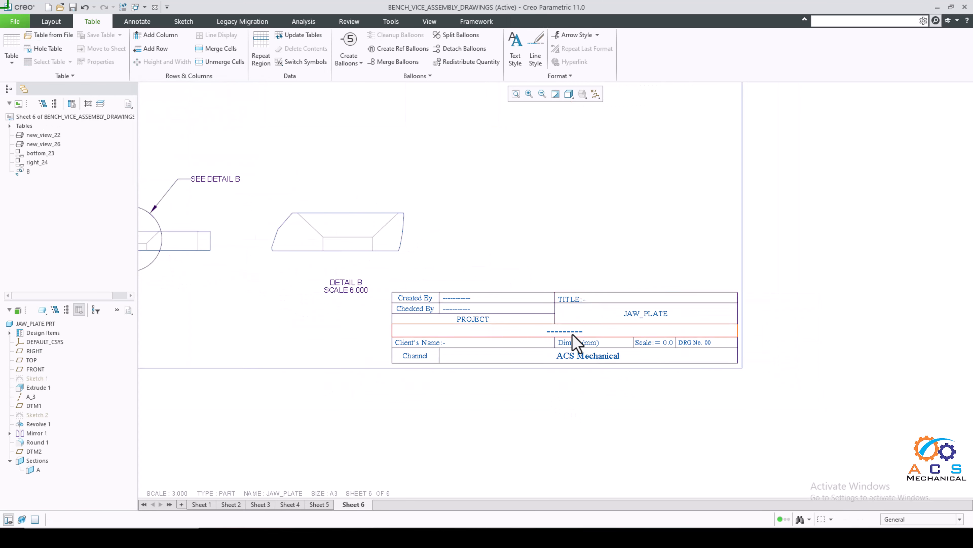
Replace the dashes under PROJECT in the title block with "Bench Vice Assemlby In Creo"
{"action": "scroll", "coordinate": [571, 342], "scroll_direction": "up", "scroll_amount": 4}
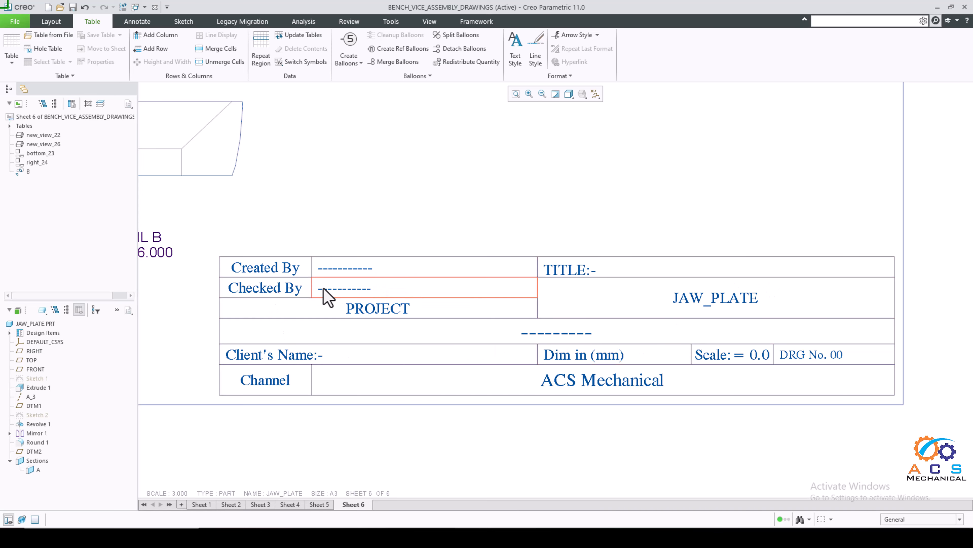
{"action": "double_click", "coordinate": [561, 333]}
{"action": "left_click_drag", "start_coordinate": [547, 347], "coordinate": [503, 344]}
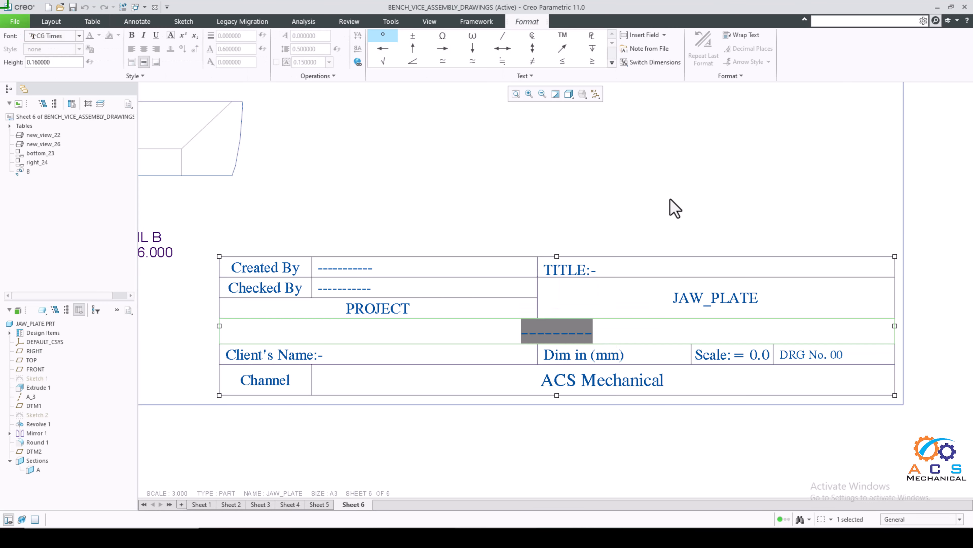
{"action": "type", "text": "B"}
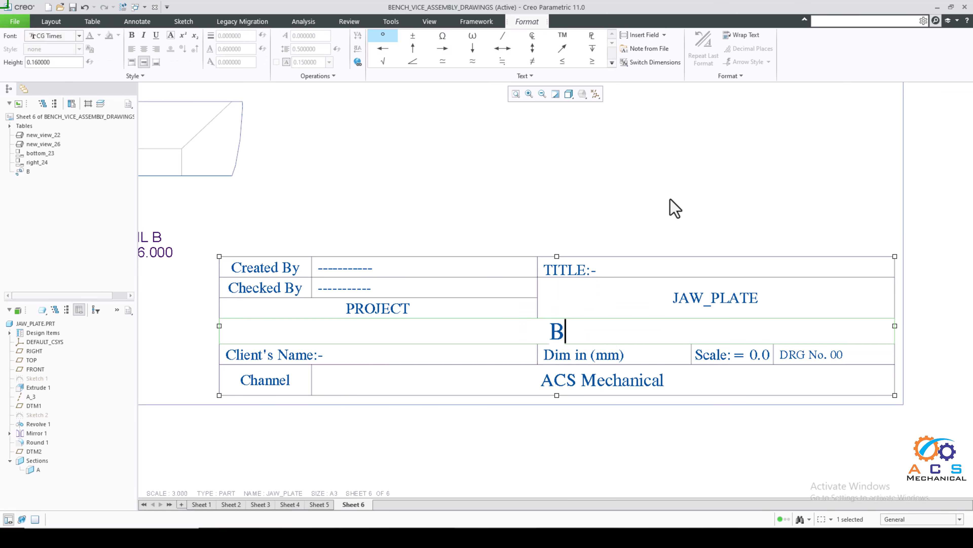
{"action": "type", "text": "ench VIC"}
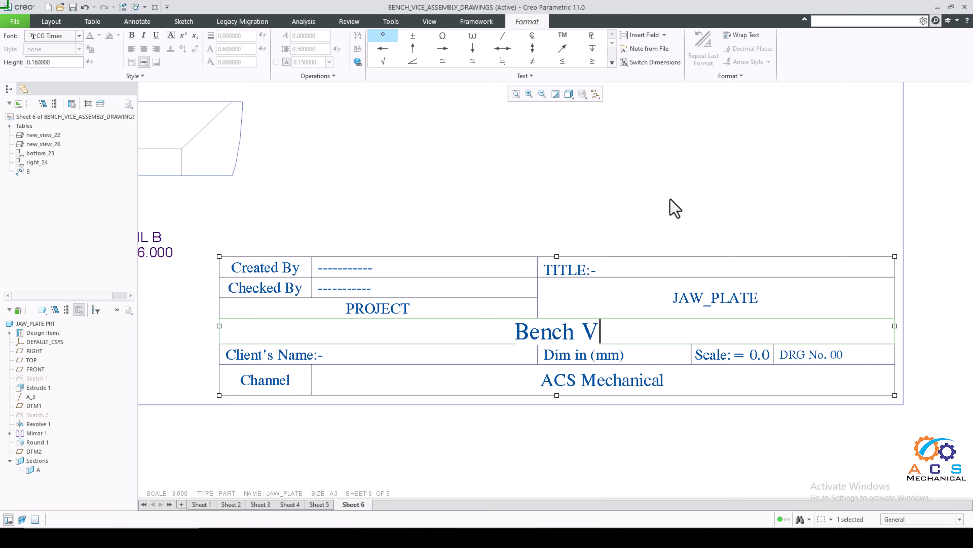
{"action": "key", "text": "BackSpace"}
{"action": "key", "text": "BackSpace"}
{"action": "type", "text": "i"}
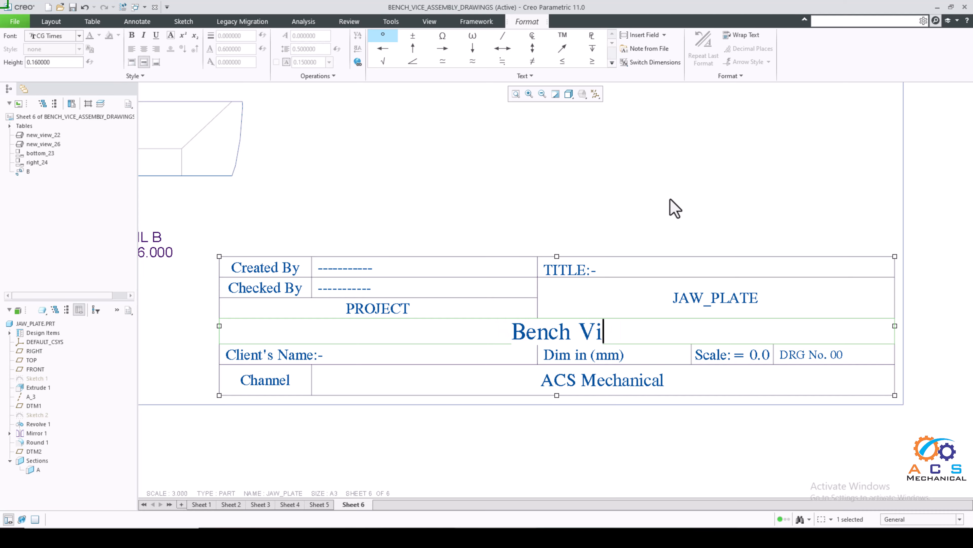
{"action": "type", "text": "ce Assemlb"}
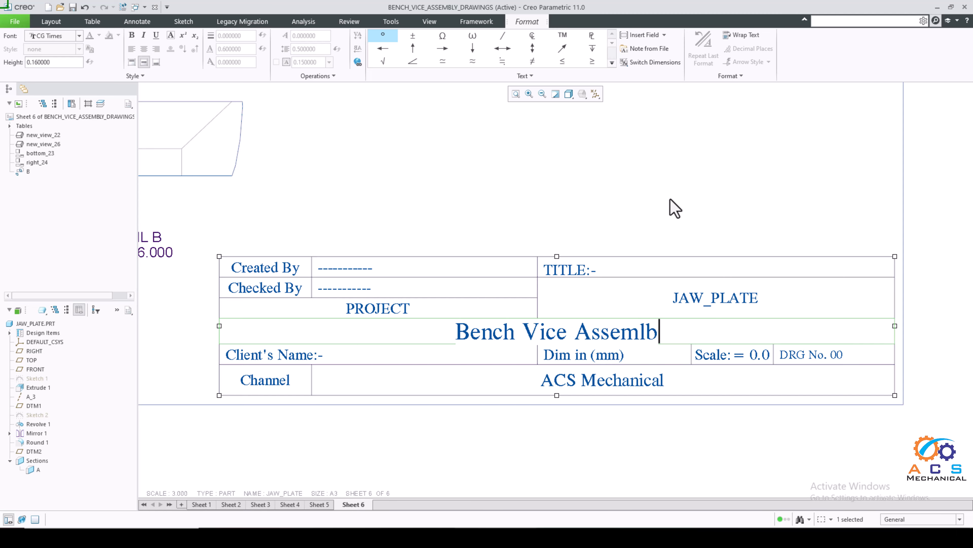
{"action": "type", "text": "y In Creo"}
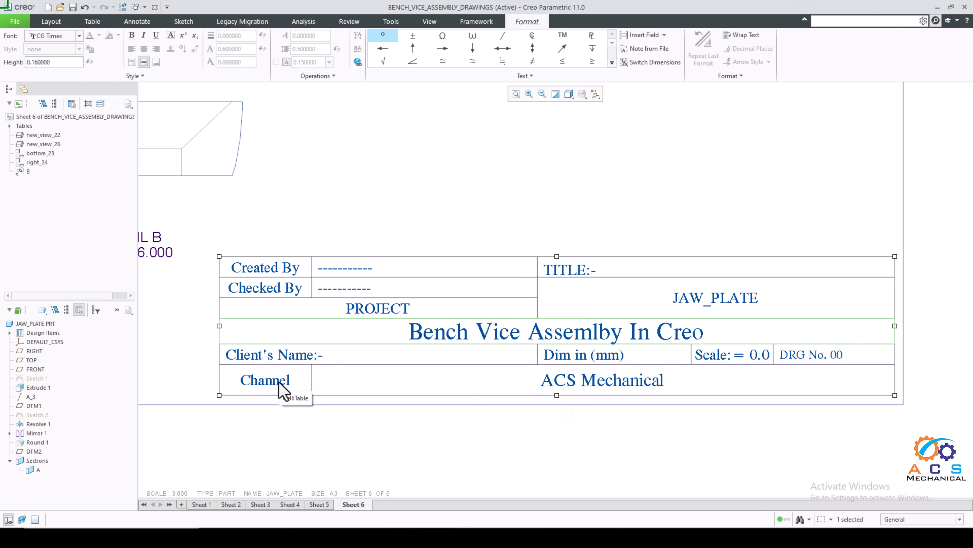
Set the title block's scale value to 3
{"action": "left_click", "coordinate": [737, 363]}
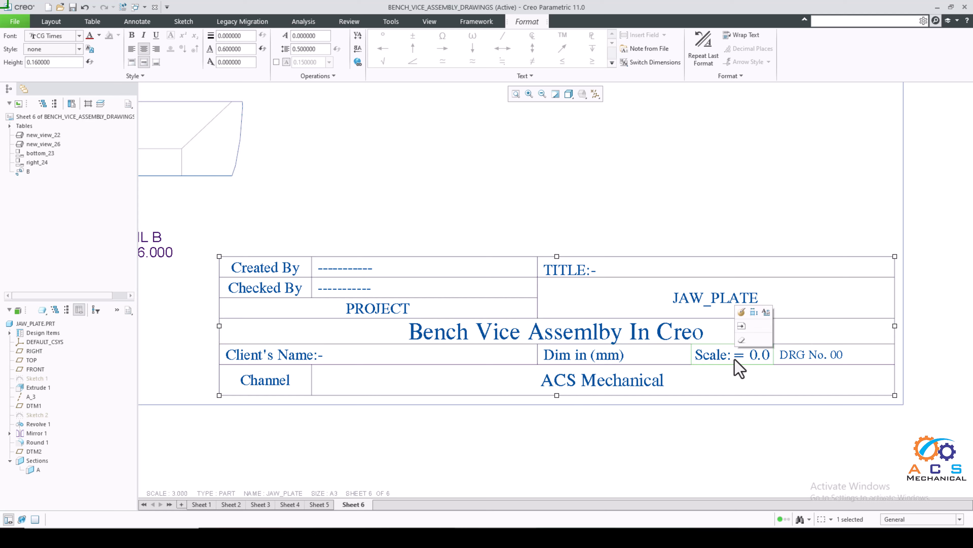
{"action": "double_click", "coordinate": [736, 361]}
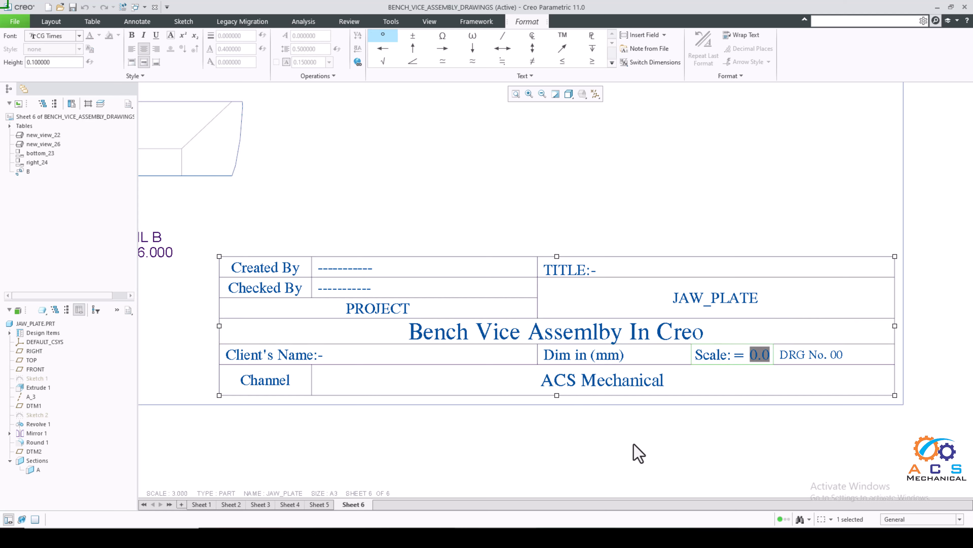
{"action": "type", "text": "3"}
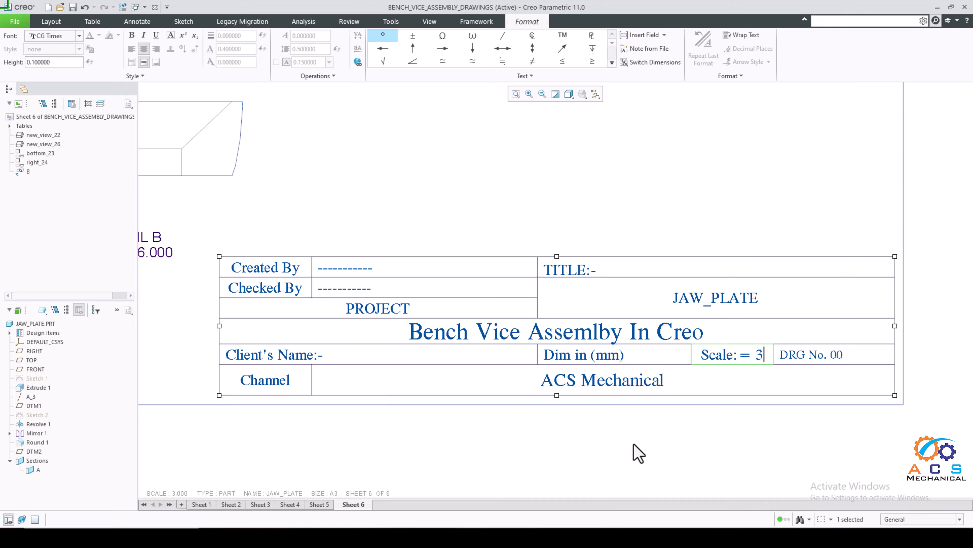
{"action": "left_click", "coordinate": [634, 445]}
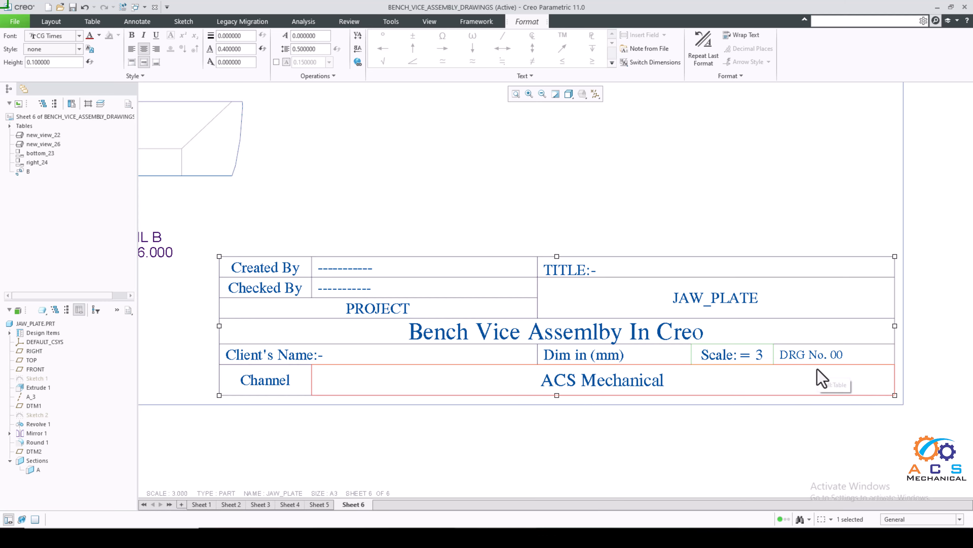
Edit the number in the title block's DRG No. cell and finish editing the table
{"action": "double_click", "coordinate": [834, 358]}
{"action": "left_click_drag", "start_coordinate": [830, 359], "coordinate": [842, 358]}
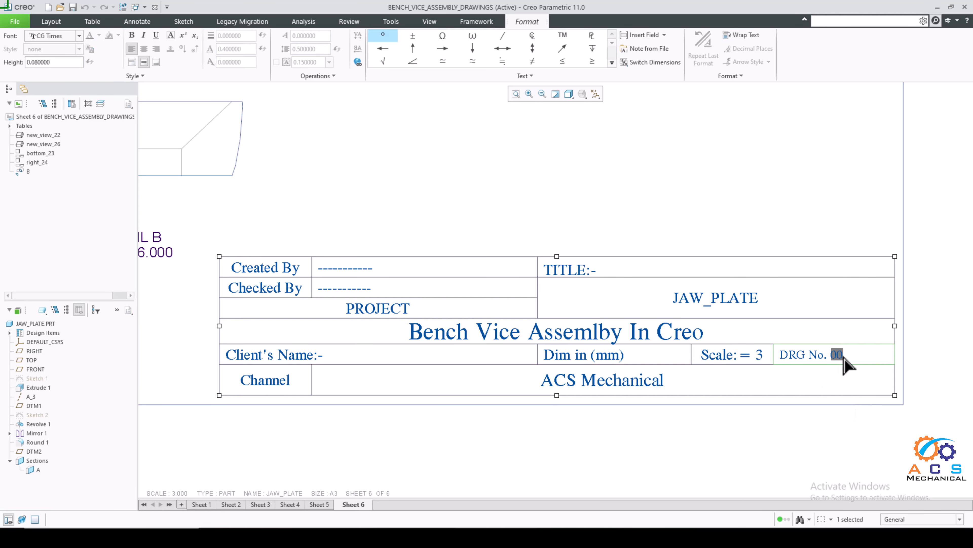
{"action": "scroll", "coordinate": [713, 455], "scroll_direction": "down", "scroll_amount": 6}
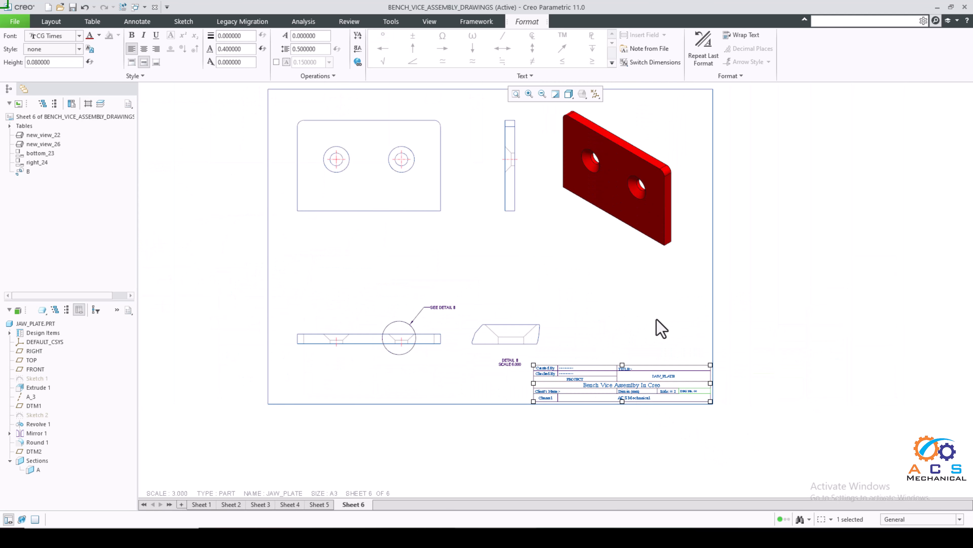
{"action": "middle_click_drag", "start_coordinate": [661, 329], "coordinate": [680, 336]}
{"action": "middle_click_drag", "start_coordinate": [486, 269], "coordinate": [485, 297]}
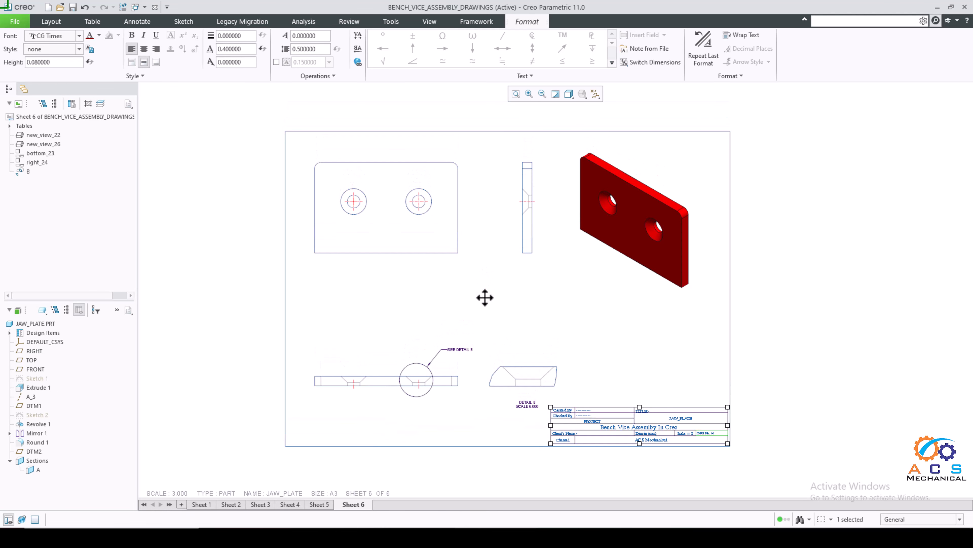
{"action": "left_click", "coordinate": [485, 299]}
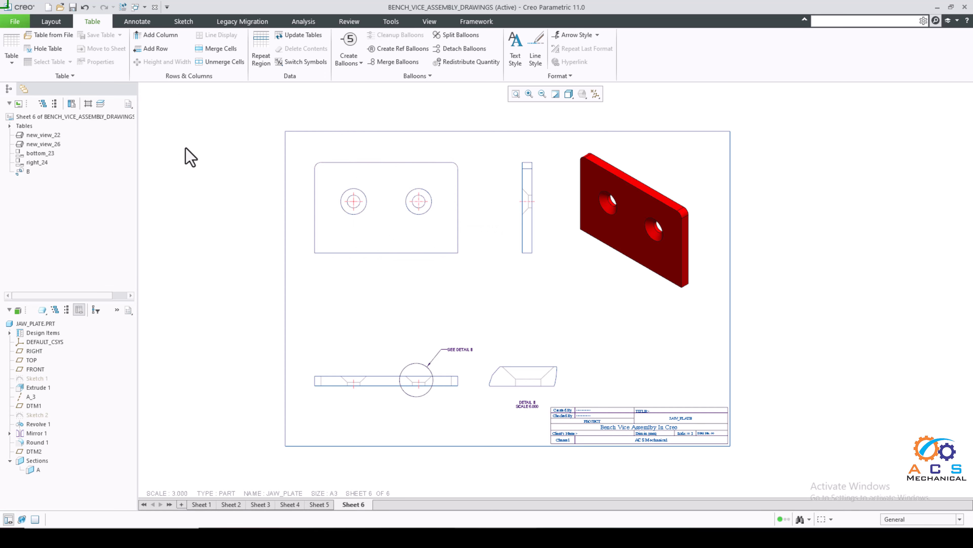
Move the front view slightly down and right on the sheet, carrying its aligned projection views with it
{"action": "left_click", "coordinate": [142, 26]}
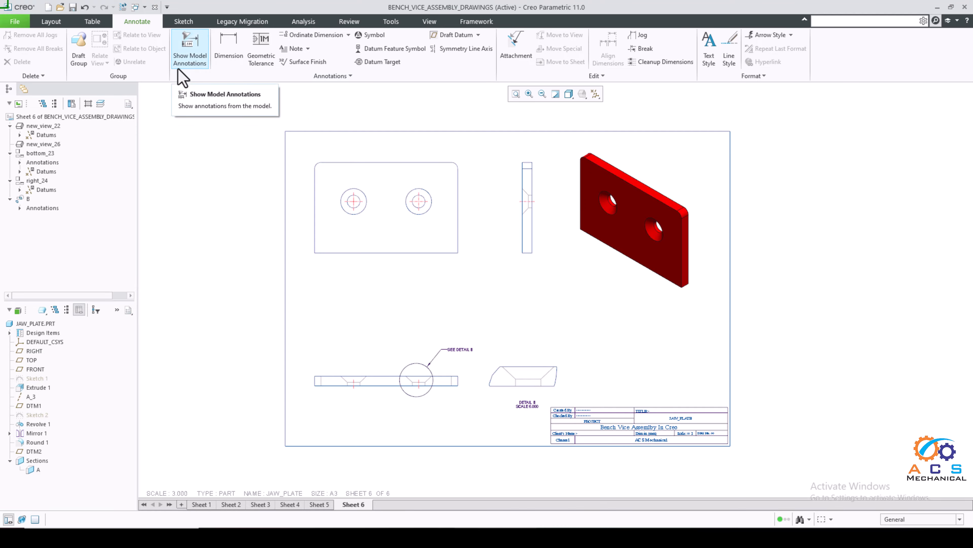
{"action": "left_click", "coordinate": [400, 232]}
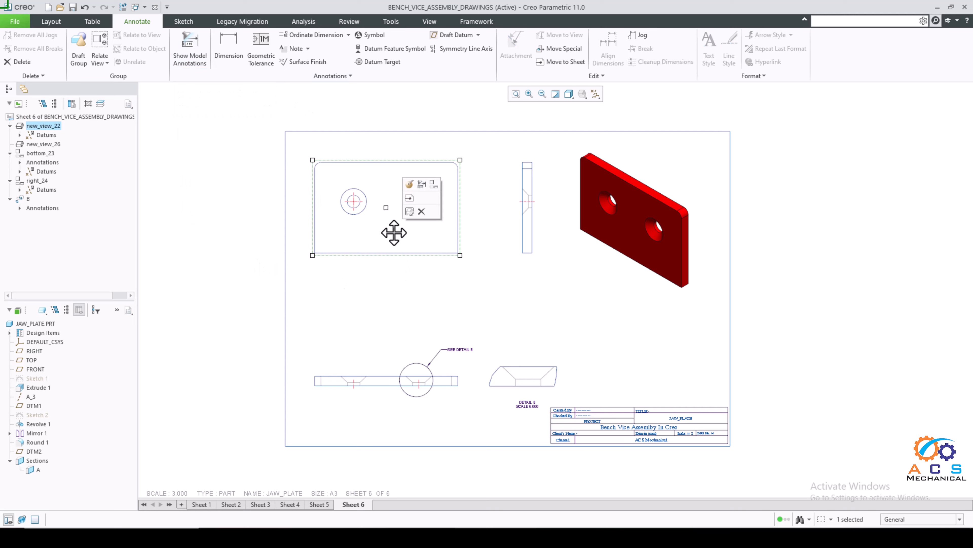
{"action": "left_click_drag", "start_coordinate": [394, 233], "coordinate": [393, 245]}
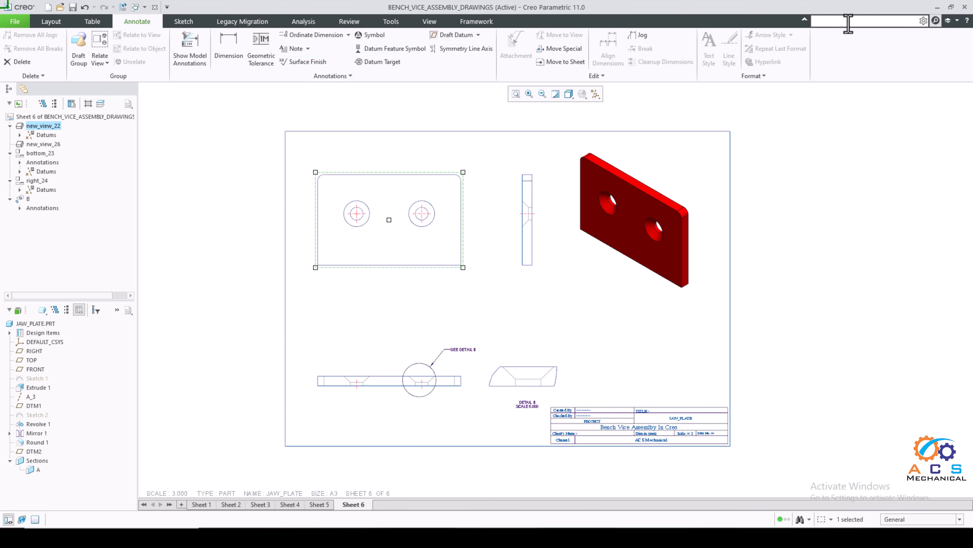
{"action": "left_click", "coordinate": [231, 168]}
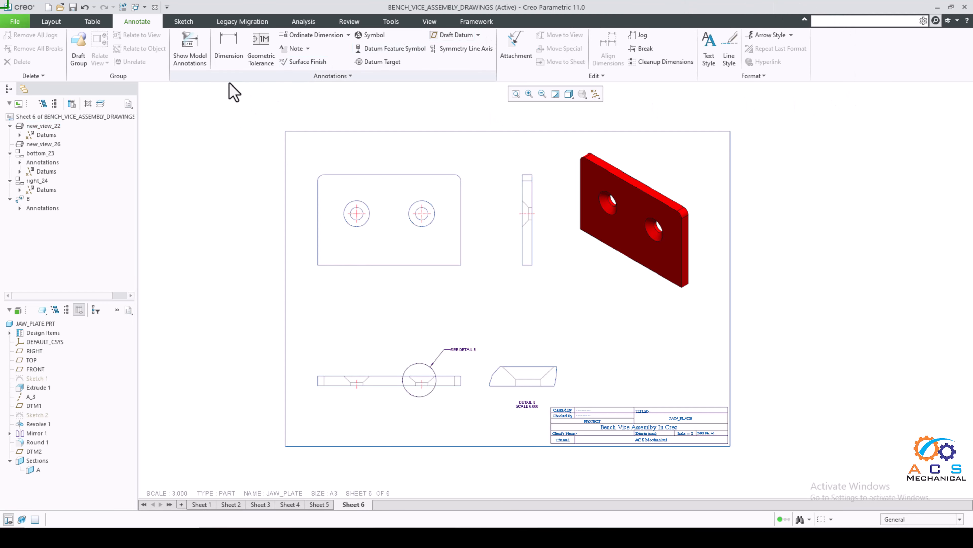
Dimension the front view's overall width below the plate and its overall height to the right of it
{"action": "left_click", "coordinate": [230, 60]}
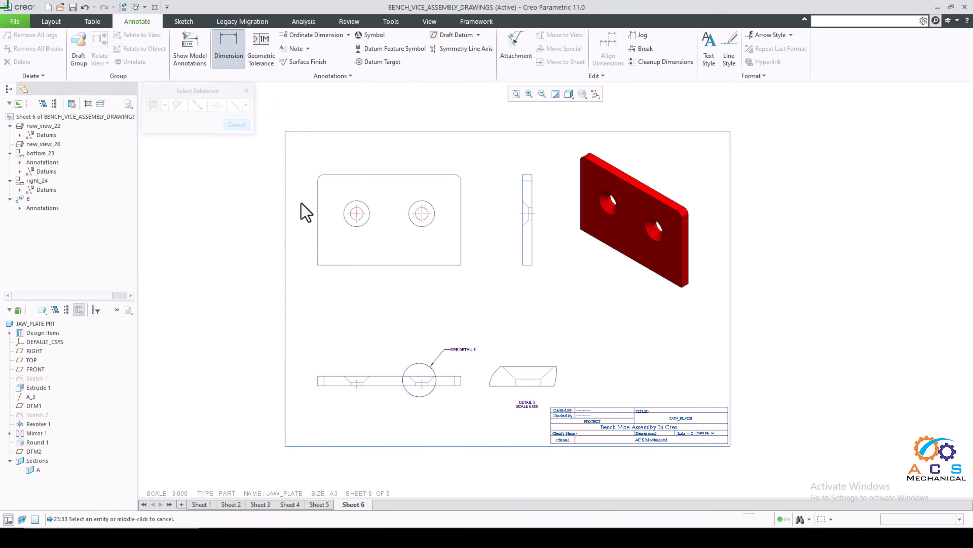
{"action": "left_click", "coordinate": [390, 268]}
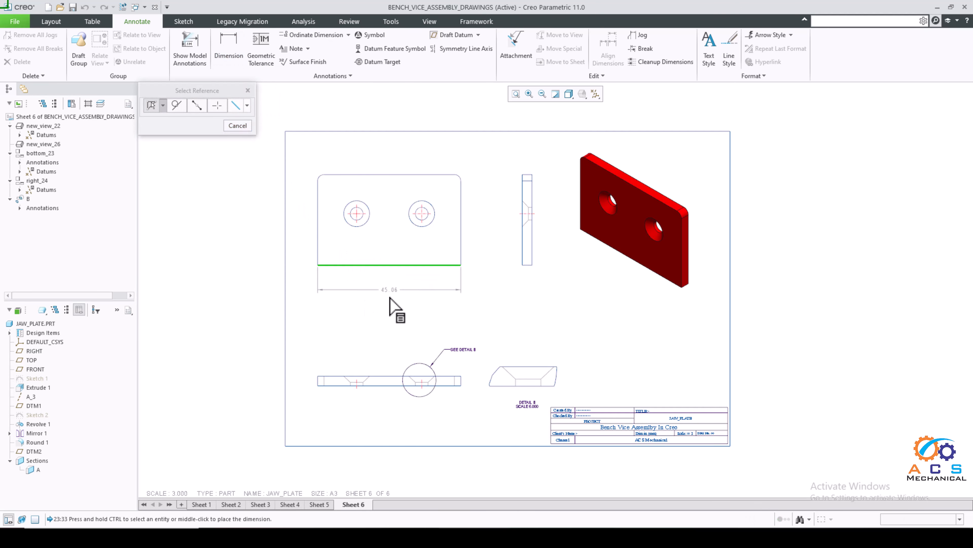
{"action": "middle_click", "coordinate": [391, 297]}
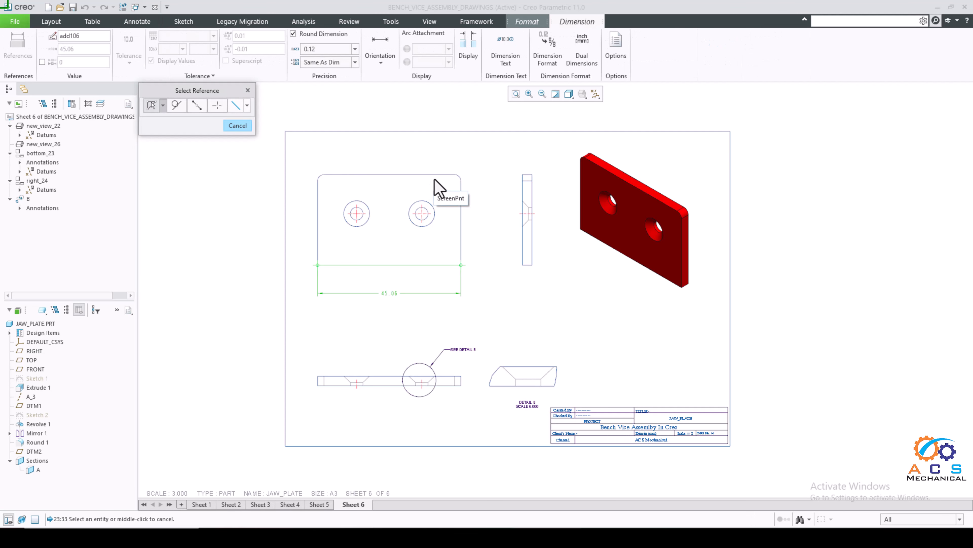
{"action": "left_click", "coordinate": [438, 178]}
{"action": "left_click", "coordinate": [440, 265], "text": "ctrl"}
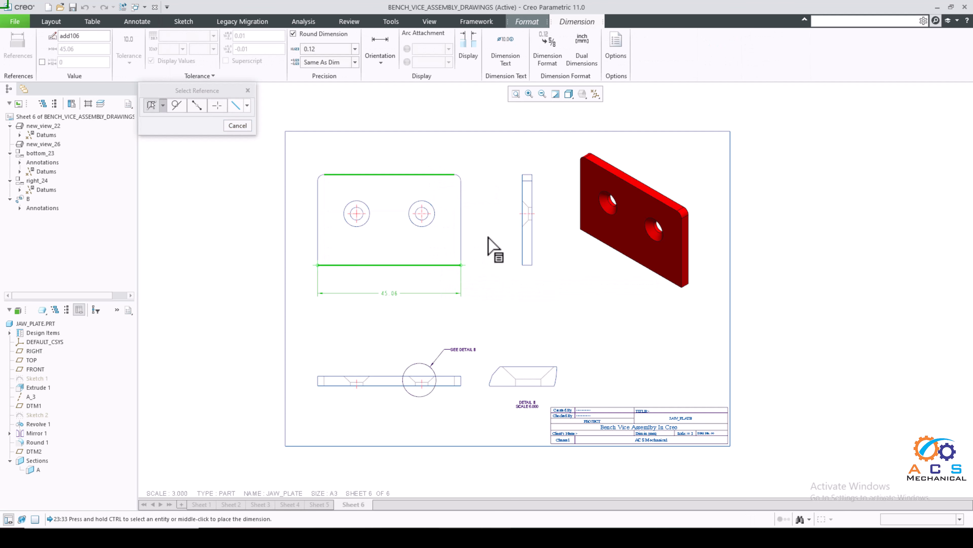
{"action": "middle_click", "coordinate": [484, 222]}
Dimension the plate's thickness above the right projection view and its overall height to the right of that view
{"action": "scroll", "coordinate": [512, 198], "scroll_direction": "up", "scroll_amount": 4}
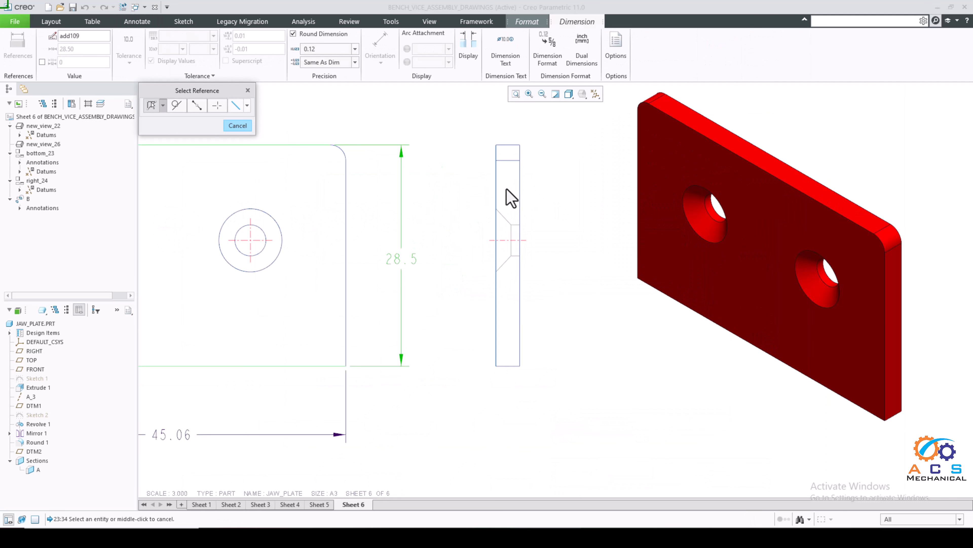
{"action": "left_click", "coordinate": [508, 149]}
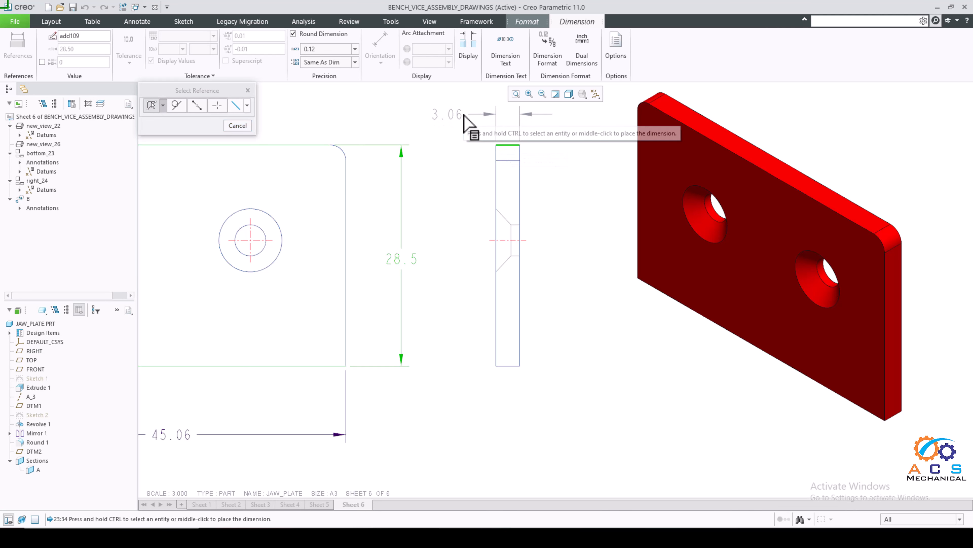
{"action": "middle_click", "coordinate": [469, 126]}
{"action": "left_click", "coordinate": [509, 145]}
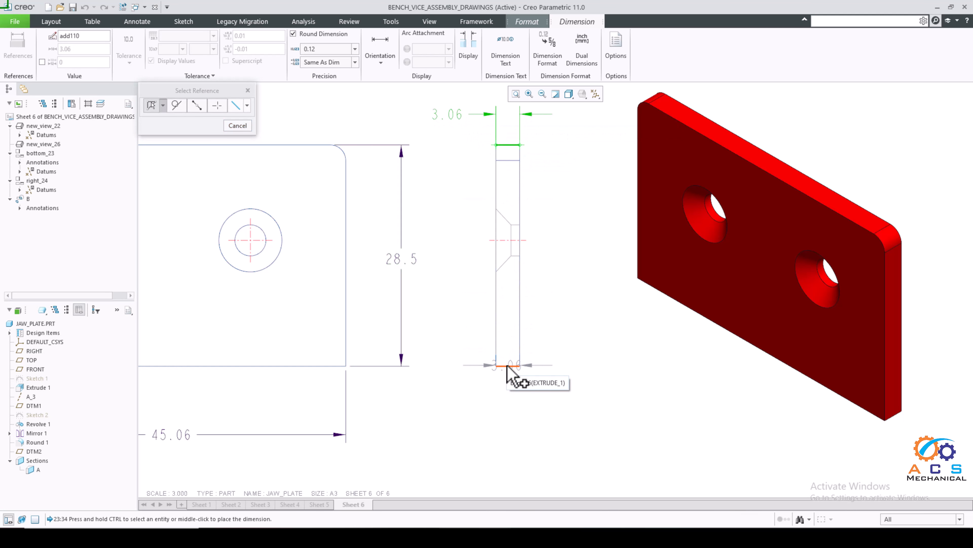
{"action": "left_click", "coordinate": [510, 365], "text": "ctrl"}
{"action": "middle_click", "coordinate": [568, 240]}
{"action": "scroll", "coordinate": [563, 231], "scroll_direction": "down", "scroll_amount": 5}
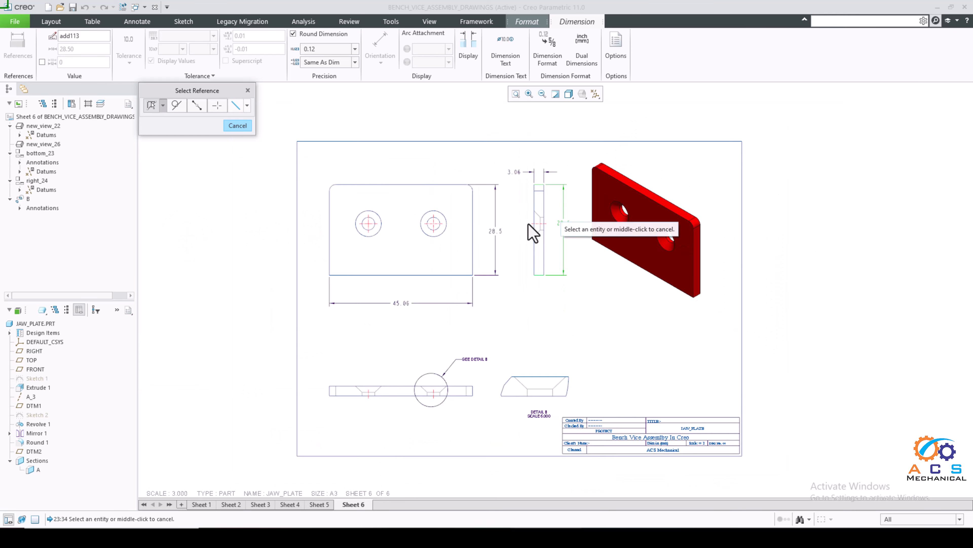
{"action": "scroll", "coordinate": [406, 367], "scroll_direction": "up", "scroll_amount": 8}
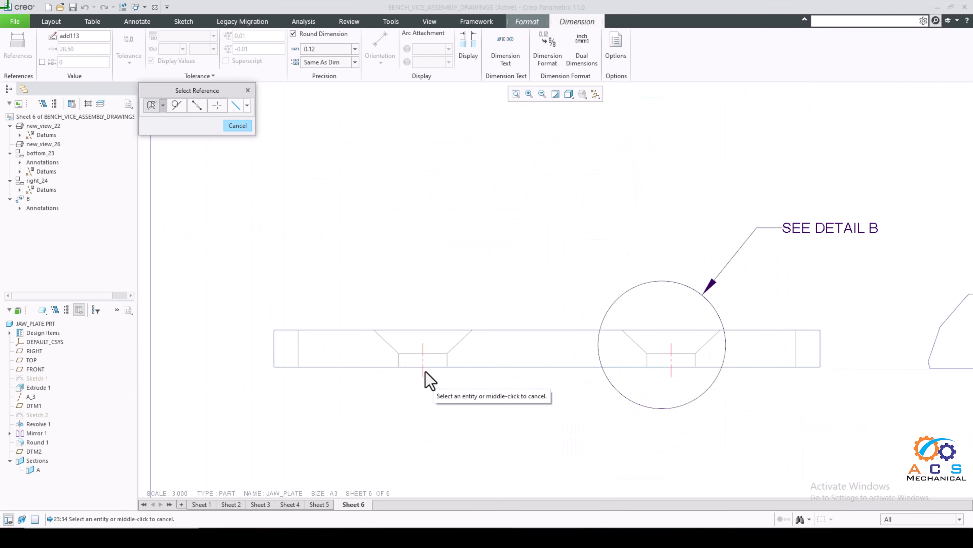
Dimension the spacing between the two hole axes below the bottom projection view and the plate's thickness at its left end
{"action": "left_click", "coordinate": [424, 372]}
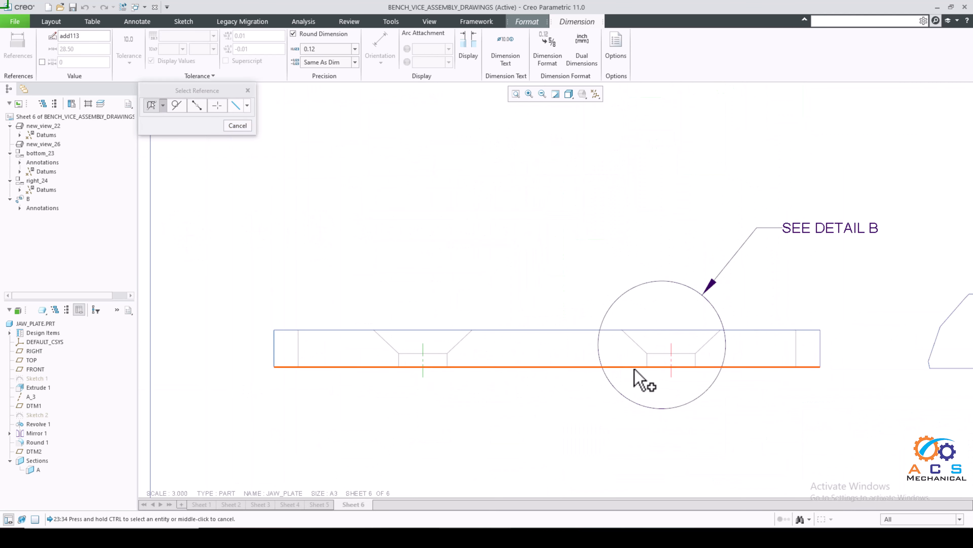
{"action": "left_click", "coordinate": [671, 381], "text": "ctrl"}
{"action": "middle_click", "coordinate": [527, 434]}
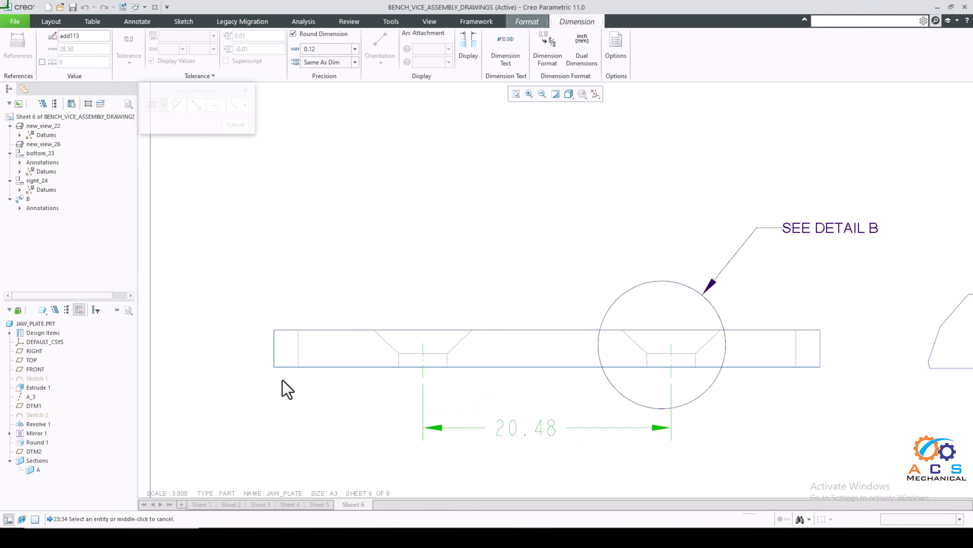
{"action": "left_click", "coordinate": [273, 359]}
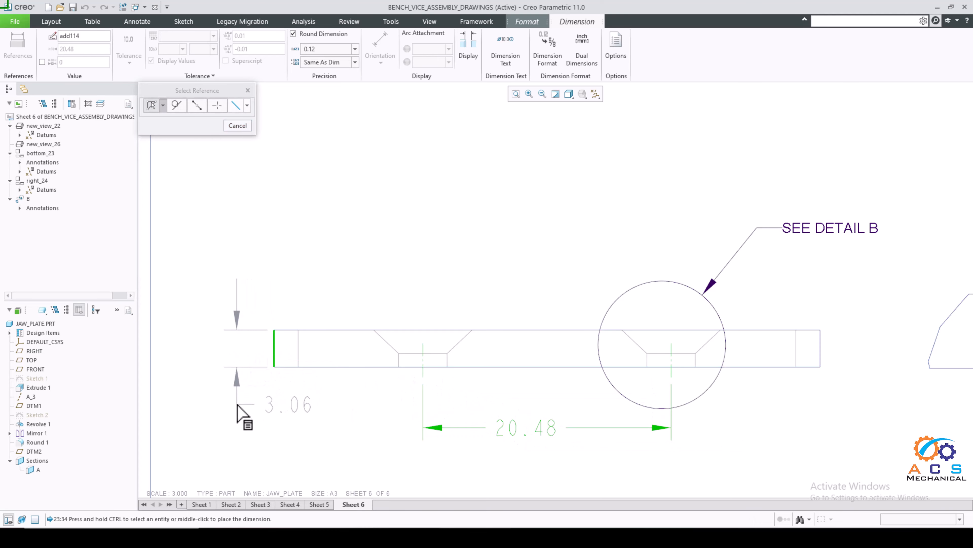
{"action": "middle_click", "coordinate": [244, 400]}
{"action": "scroll", "coordinate": [298, 363], "scroll_direction": "up", "scroll_amount": 6}
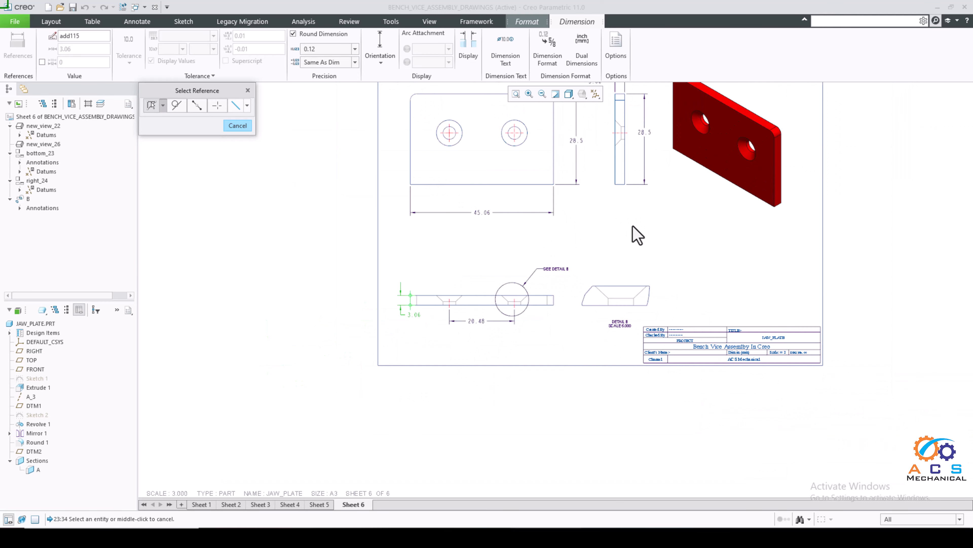
Dimension the horizontal spacing between the two hole centres in the front view, placed above the plate
{"action": "scroll", "coordinate": [442, 354], "scroll_direction": "down", "scroll_amount": 3}
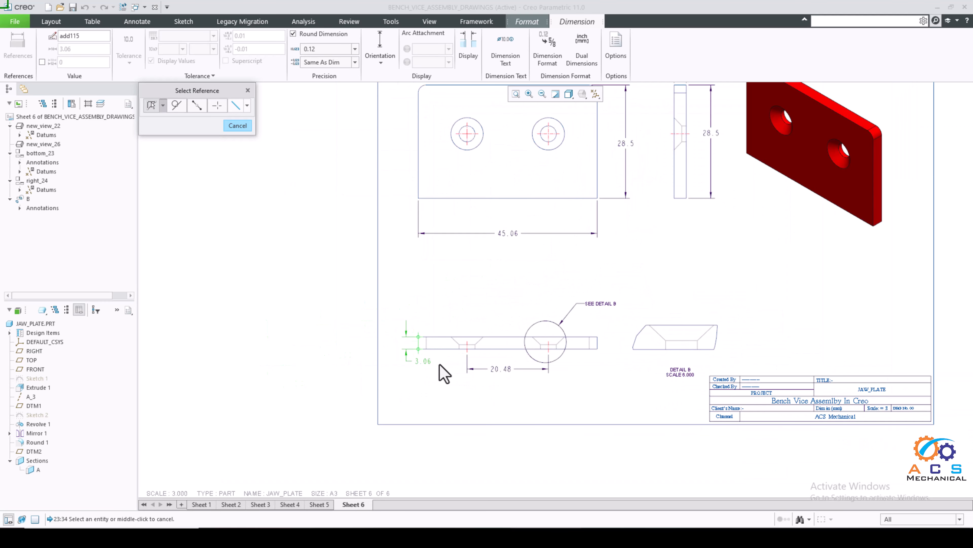
{"action": "scroll", "coordinate": [486, 320], "scroll_direction": "up", "scroll_amount": 2}
{"action": "scroll", "coordinate": [478, 234], "scroll_direction": "down", "scroll_amount": 5}
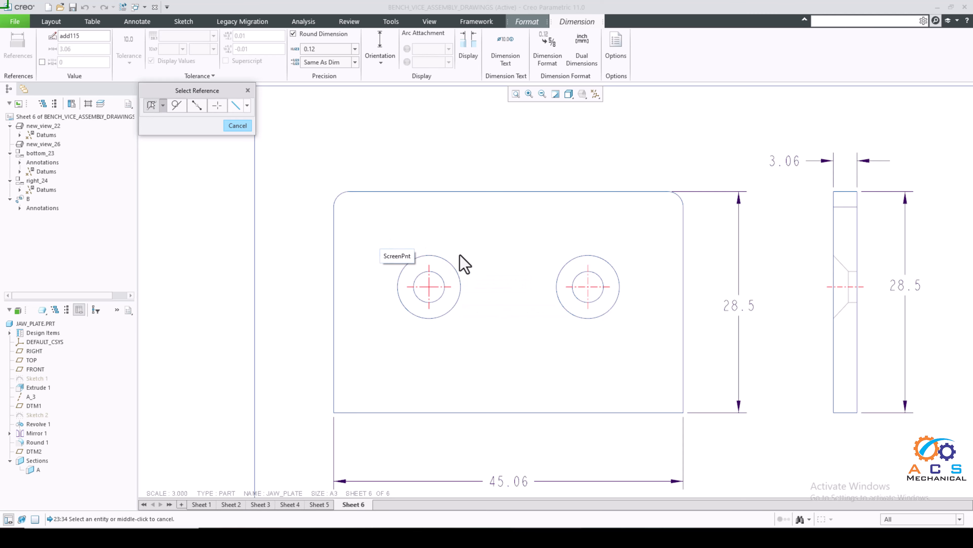
{"action": "scroll", "coordinate": [437, 264], "scroll_direction": "down", "scroll_amount": 1}
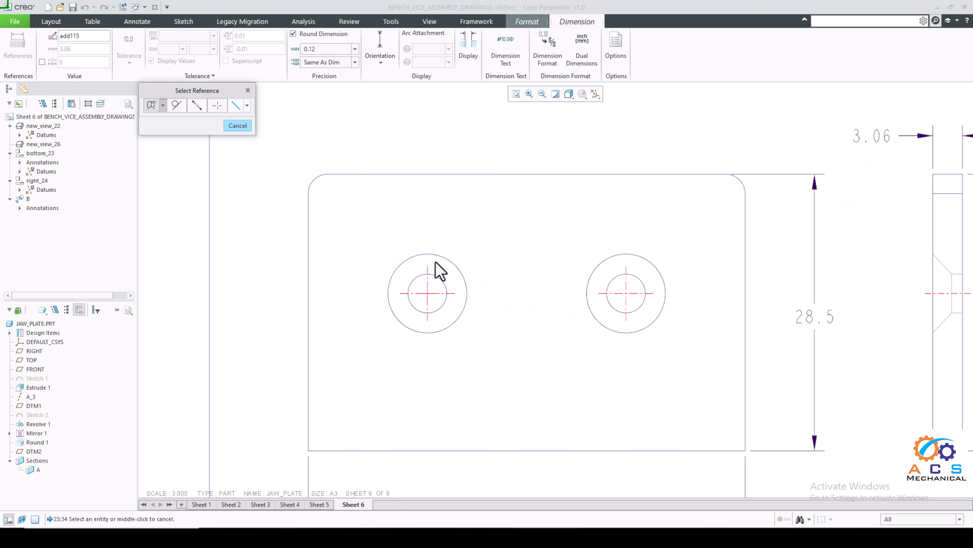
{"action": "left_click", "coordinate": [427, 287]}
{"action": "left_click", "coordinate": [625, 284], "text": "ctrl"}
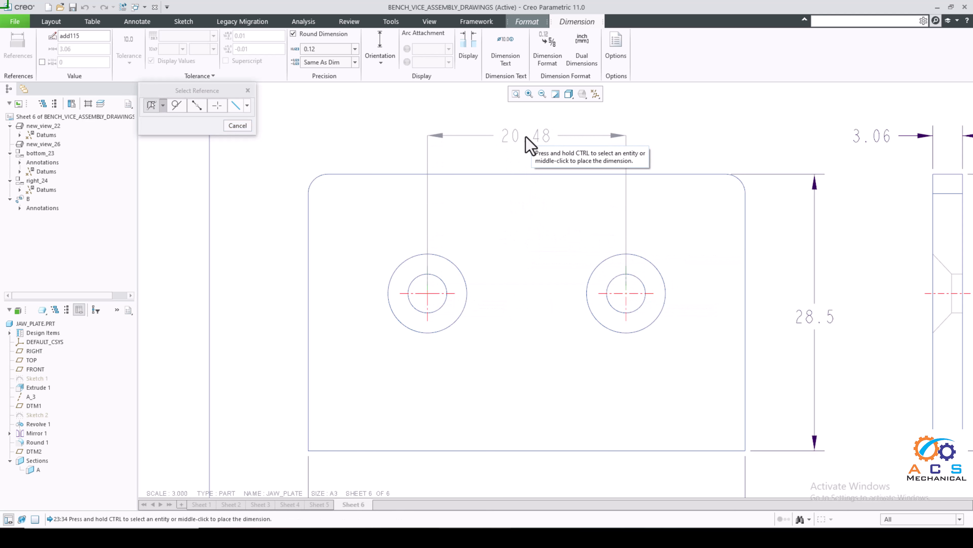
{"action": "middle_click", "coordinate": [530, 145]}
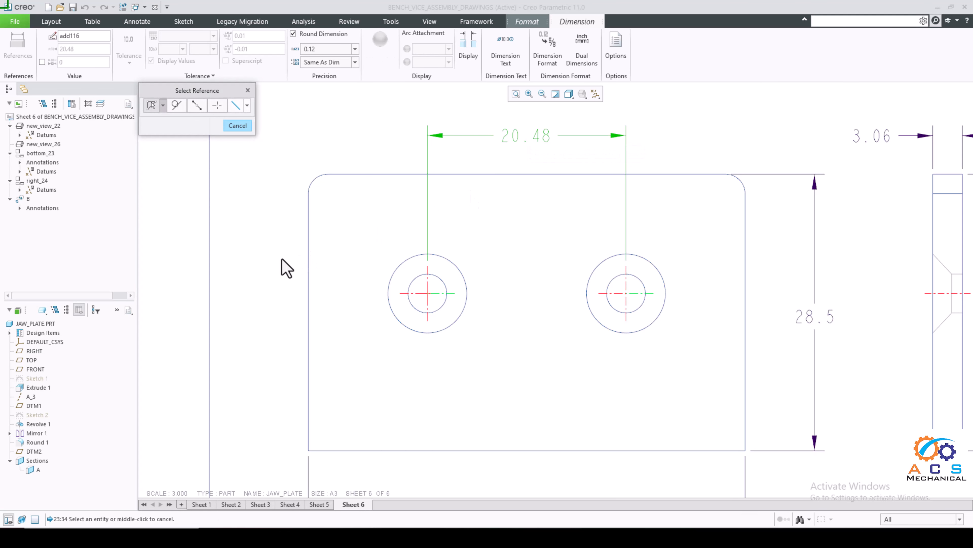
Add a radius dimension to the front view's upper-left rounded corner, placed outside the plate
{"action": "scroll", "coordinate": [324, 187], "scroll_direction": "down", "scroll_amount": 2}
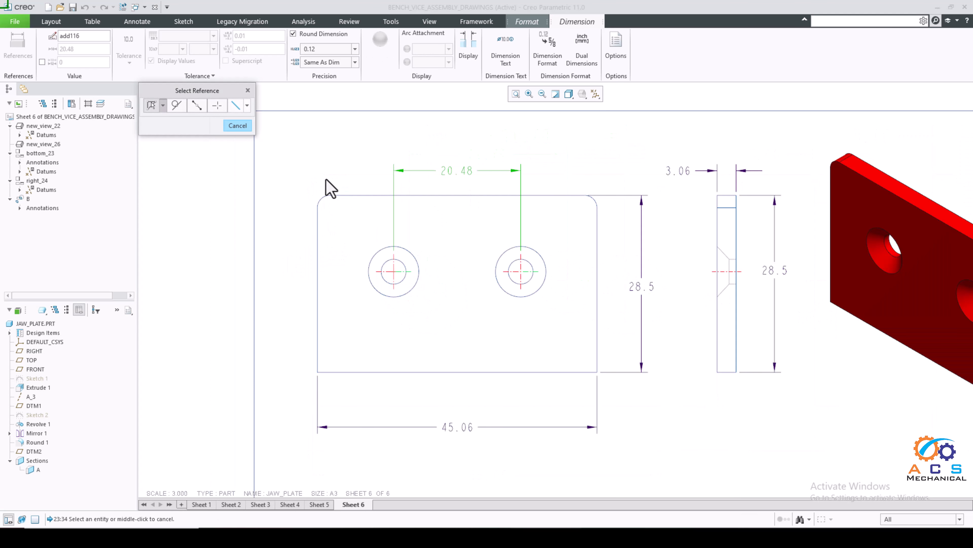
{"action": "scroll", "coordinate": [328, 186], "scroll_direction": "up", "scroll_amount": 2}
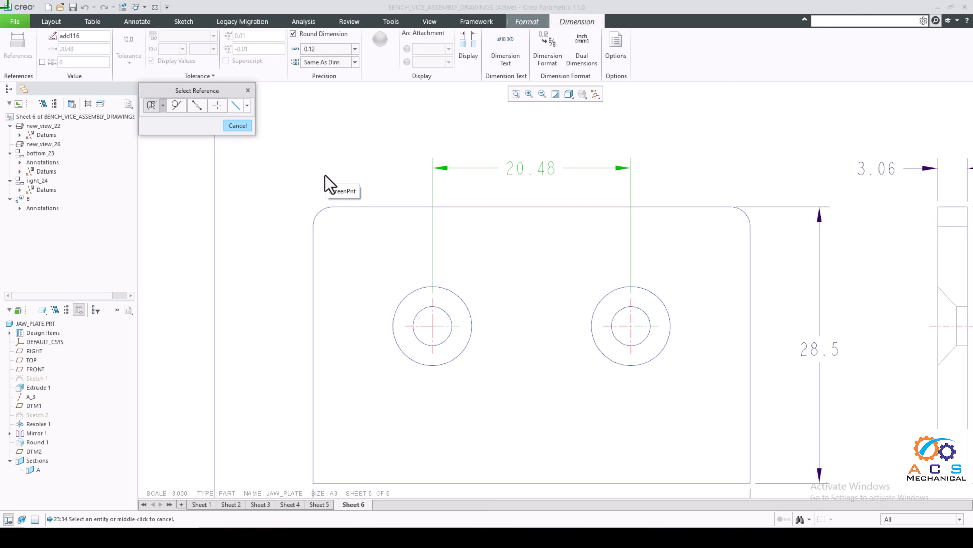
{"action": "scroll", "coordinate": [326, 178], "scroll_direction": "down", "scroll_amount": 3}
{"action": "scroll", "coordinate": [335, 217], "scroll_direction": "up", "scroll_amount": 3}
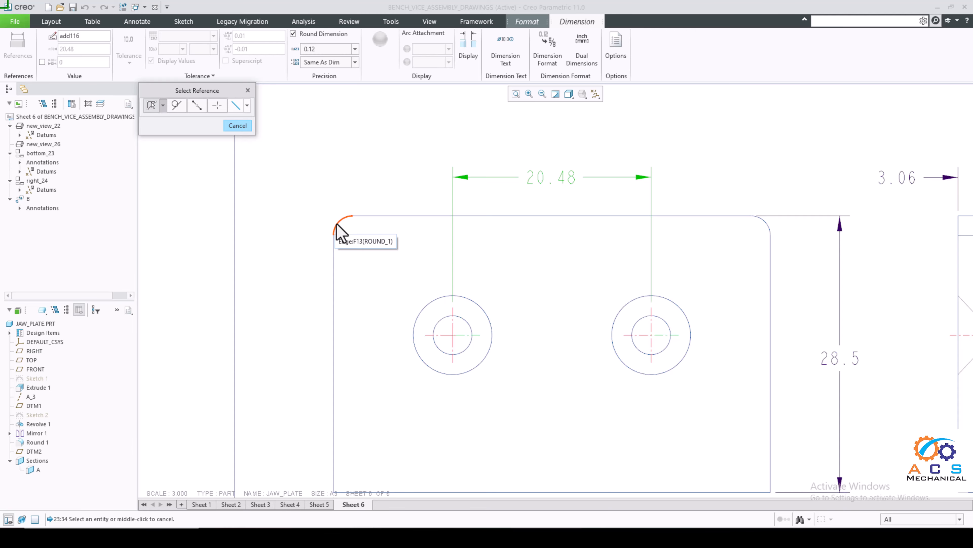
{"action": "left_click", "coordinate": [340, 230]}
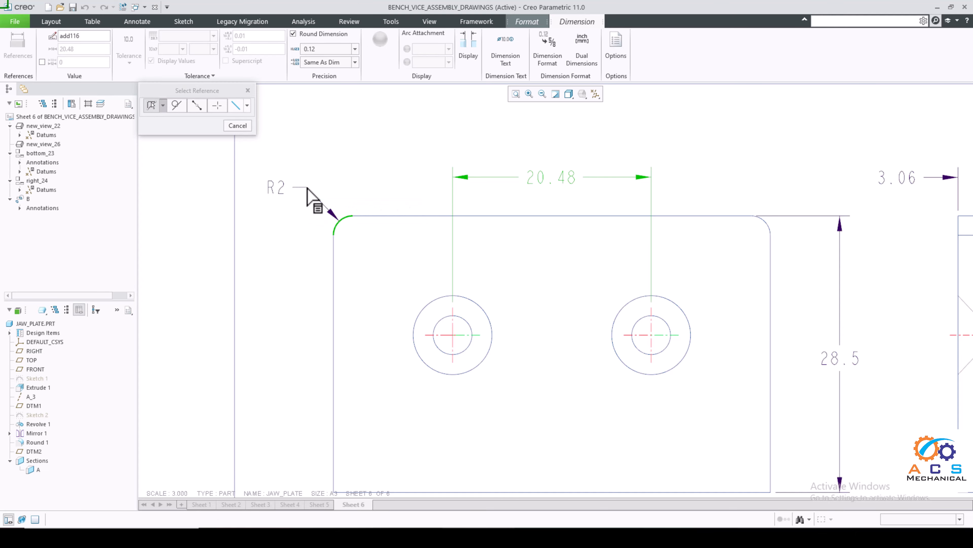
{"action": "middle_click", "coordinate": [315, 200]}
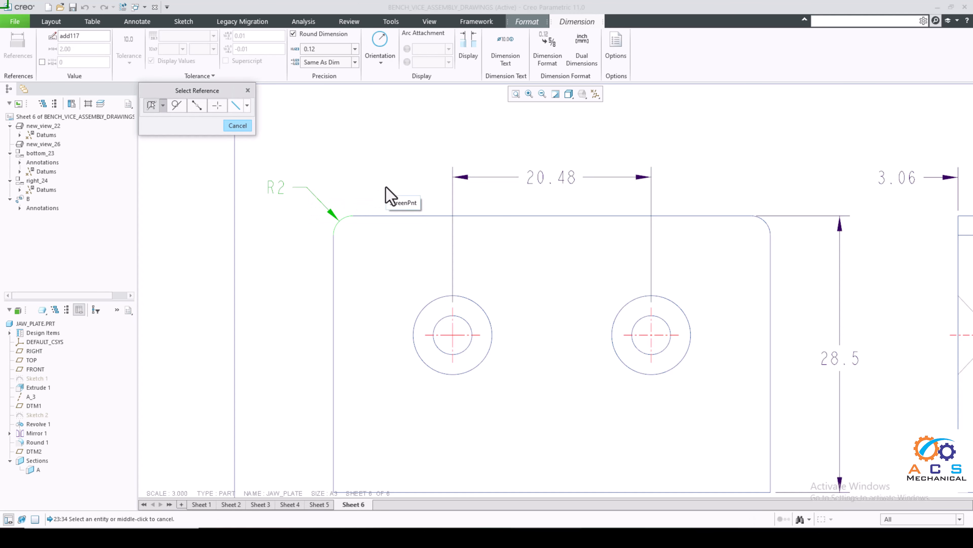
Dimension the outer diameter of the left countersunk hole in the front view, placed left of the plate, and finish dimensioning
{"action": "scroll", "coordinate": [387, 196], "scroll_direction": "down", "scroll_amount": 2}
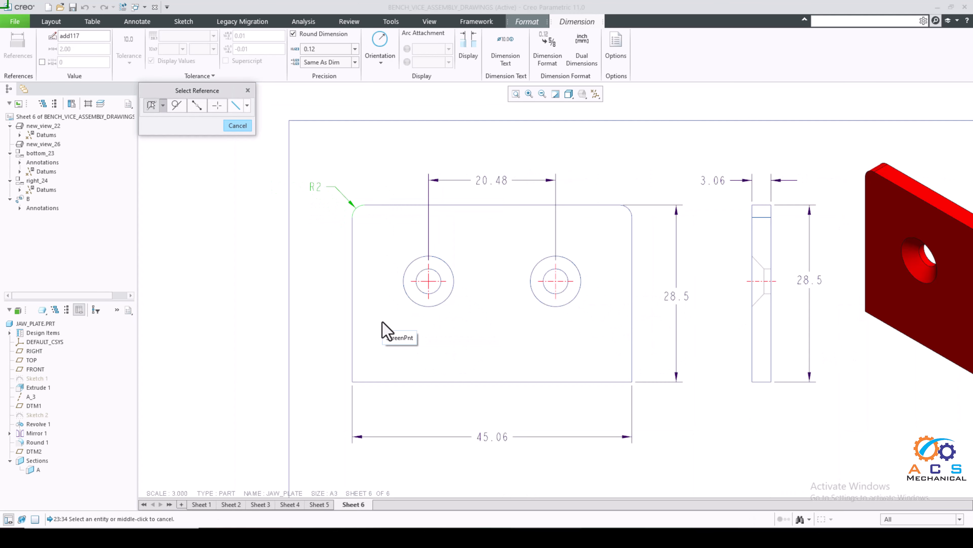
{"action": "left_click", "coordinate": [414, 305]}
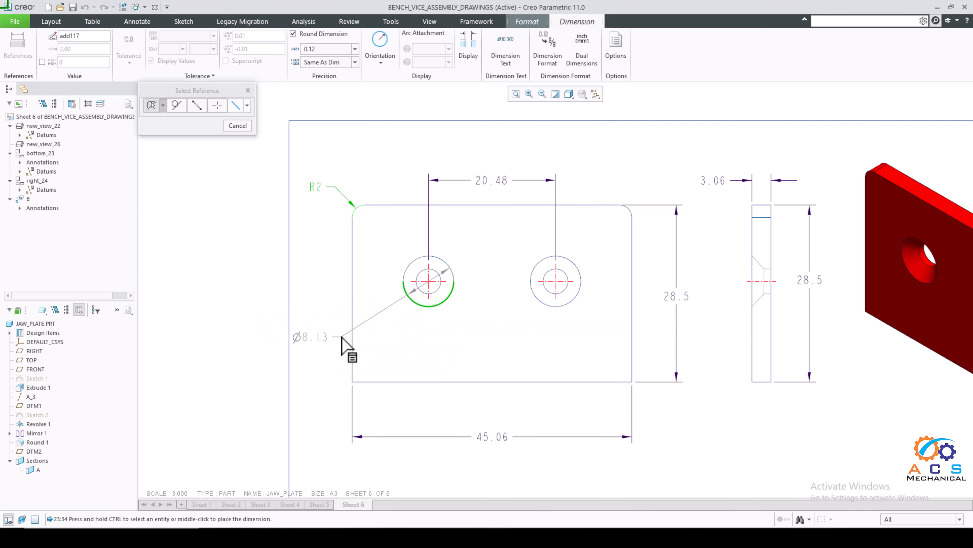
{"action": "middle_click", "coordinate": [342, 340]}
{"action": "scroll", "coordinate": [318, 275], "scroll_direction": "down", "scroll_amount": 1}
{"action": "scroll", "coordinate": [321, 285], "scroll_direction": "down", "scroll_amount": 1}
{"action": "left_click", "coordinate": [237, 126]}
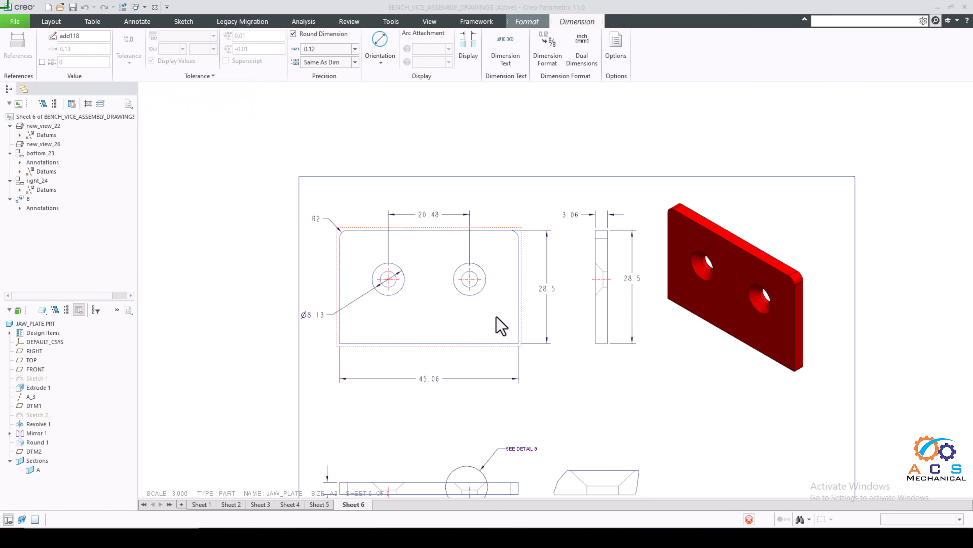
Move the shaded 3D view and the right projection view further right to open space beside the front view
{"action": "left_click", "coordinate": [765, 330]}
{"action": "left_click_drag", "start_coordinate": [724, 332], "coordinate": [755, 329]}
{"action": "left_click", "coordinate": [605, 327]}
{"action": "left_click_drag", "start_coordinate": [603, 327], "coordinate": [631, 327]}
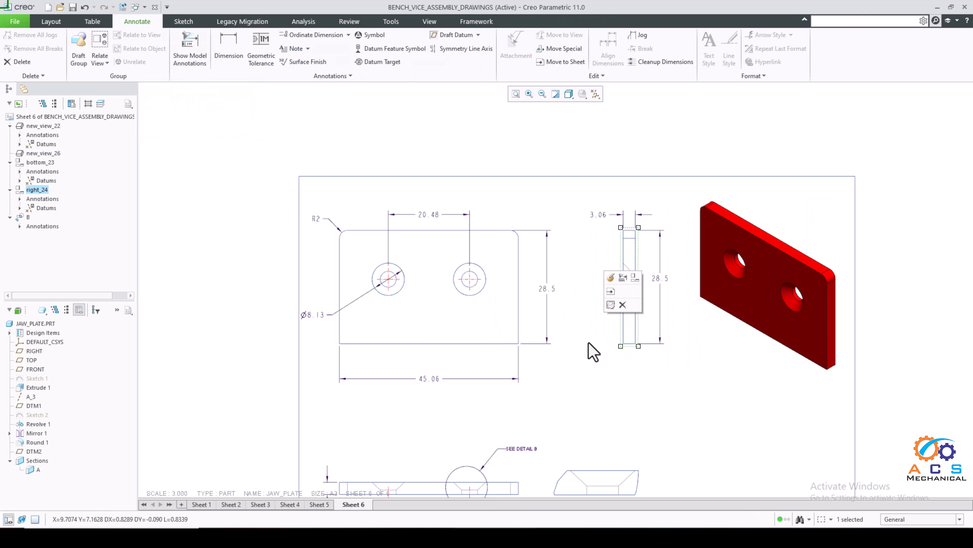
Shift the front view slightly right and up on the sheet, carrying its aligned projection views with it
{"action": "left_click", "coordinate": [462, 325]}
{"action": "left_click_drag", "start_coordinate": [469, 325], "coordinate": [471, 324]}
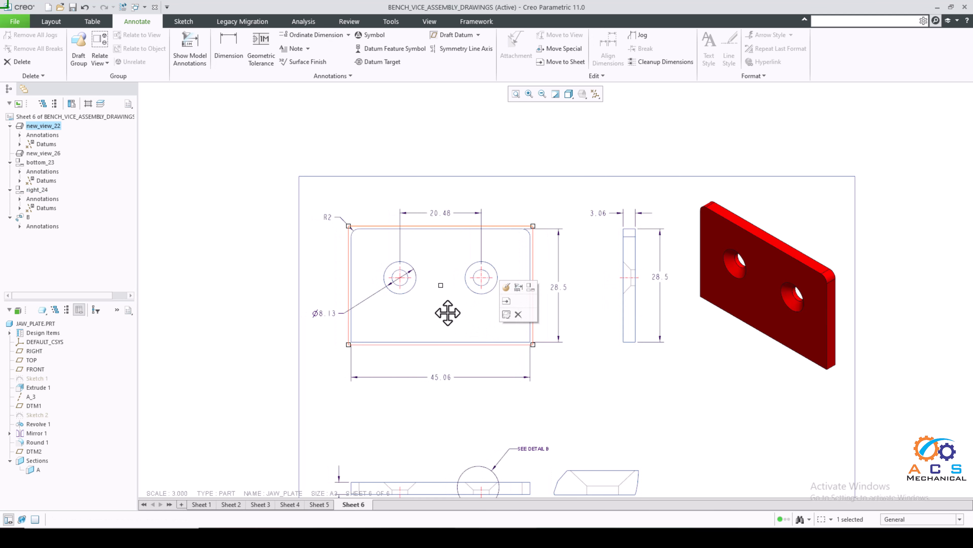
{"action": "left_click", "coordinate": [575, 350]}
Dimension the vertical distance from the front view's top edge to the left hole's centre, placed inside the plate
{"action": "scroll", "coordinate": [416, 257], "scroll_direction": "up", "scroll_amount": 2}
{"action": "scroll", "coordinate": [580, 289], "scroll_direction": "down", "scroll_amount": 2}
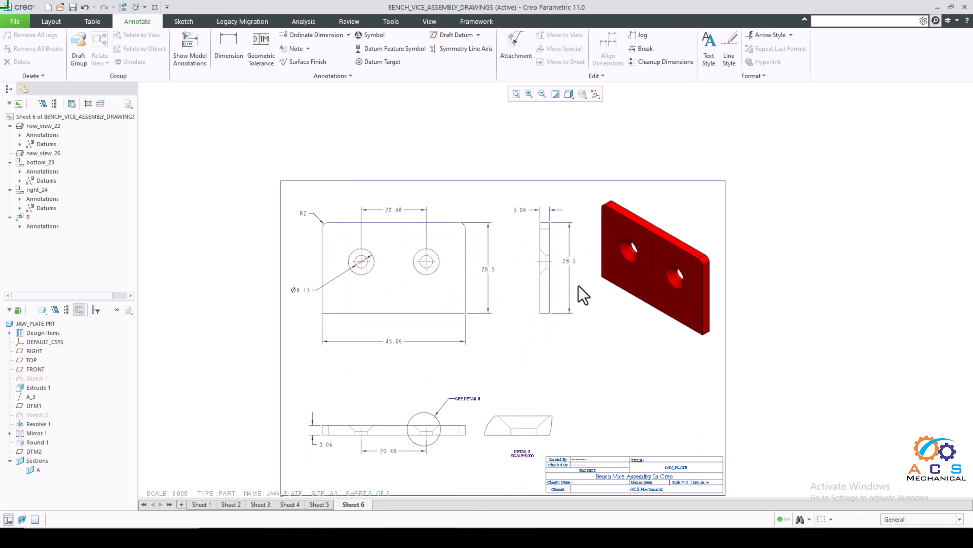
{"action": "scroll", "coordinate": [298, 261], "scroll_direction": "down", "scroll_amount": 1}
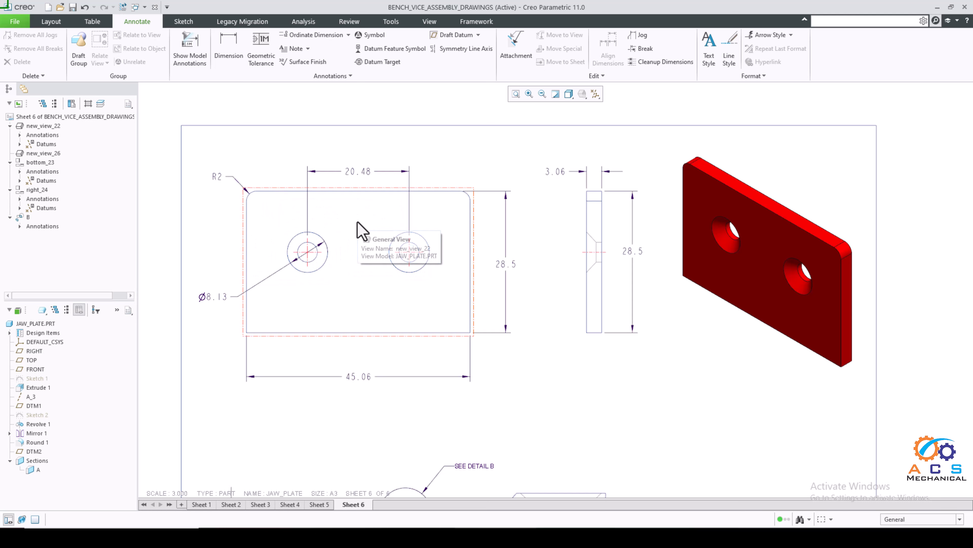
{"action": "left_click", "coordinate": [228, 44]}
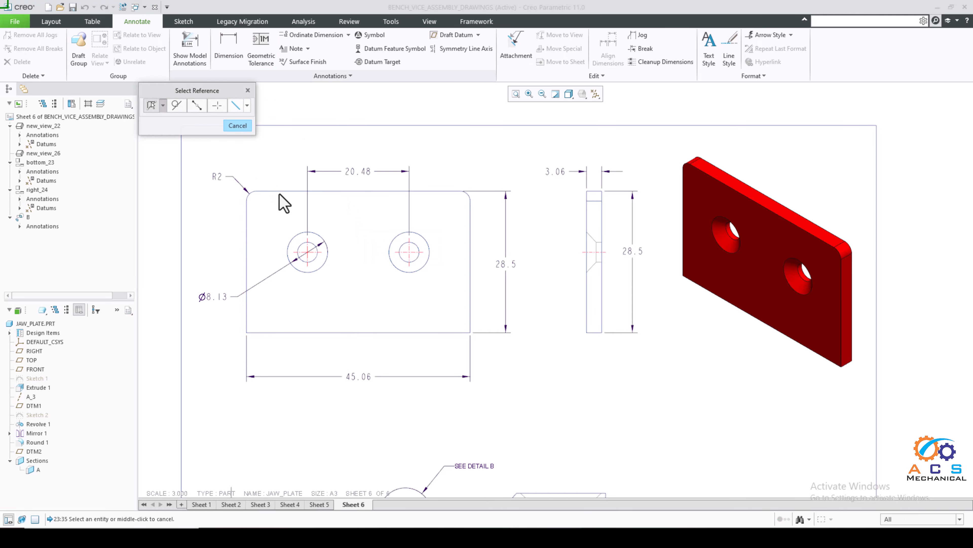
{"action": "scroll", "coordinate": [297, 242], "scroll_direction": "down", "scroll_amount": 4}
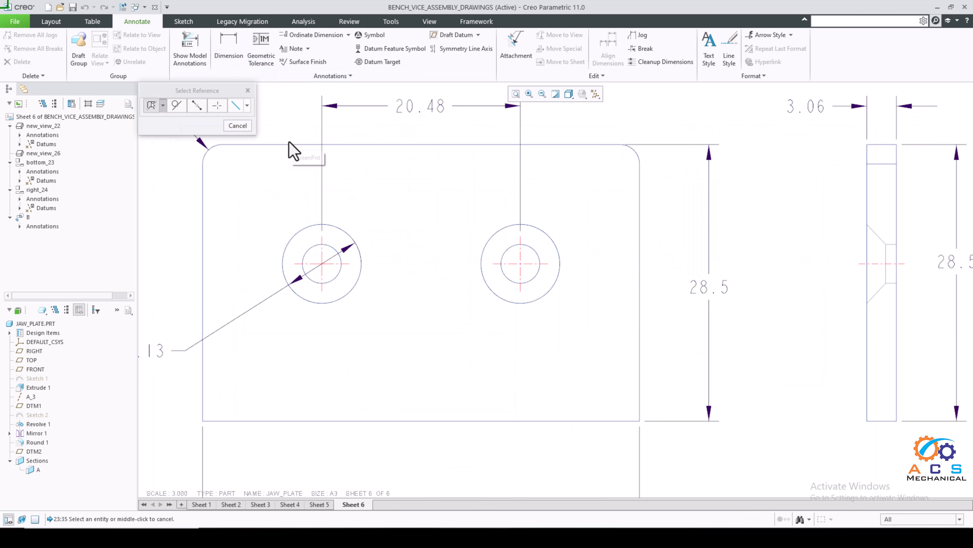
{"action": "left_click", "coordinate": [289, 143]}
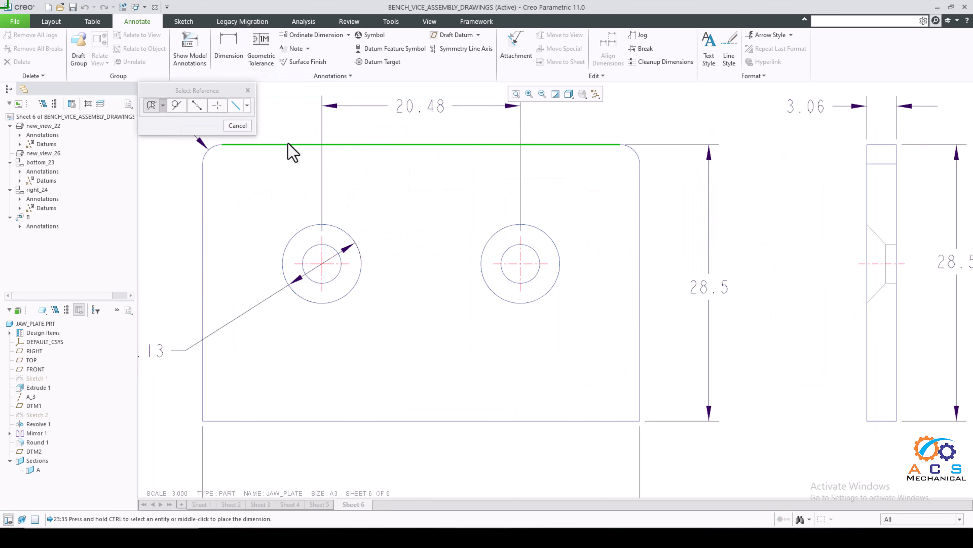
{"action": "left_click", "coordinate": [301, 264], "text": "ctrl"}
{"action": "middle_click", "coordinate": [255, 209]}
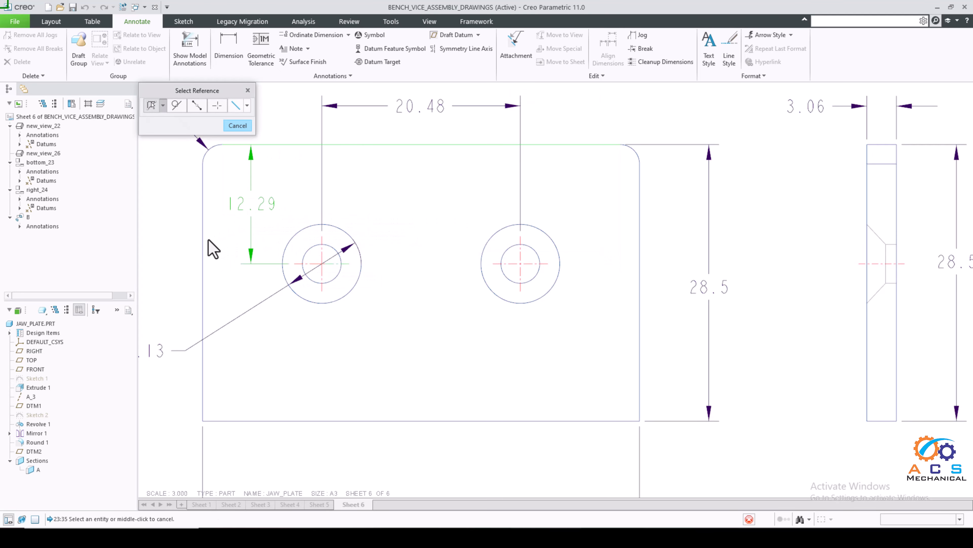
Dimension the horizontal distance from the front view's left edge to the left hole's centre, placed left of the plate, and finish dimensioning
{"action": "left_click", "coordinate": [203, 246]}
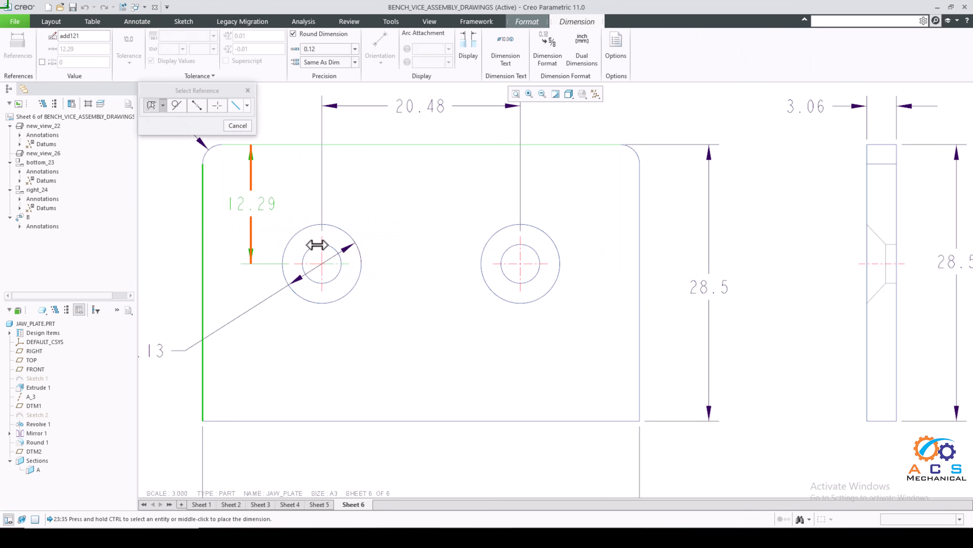
{"action": "left_click", "coordinate": [322, 282], "text": "ctrl"}
{"action": "middle_click", "coordinate": [174, 282]}
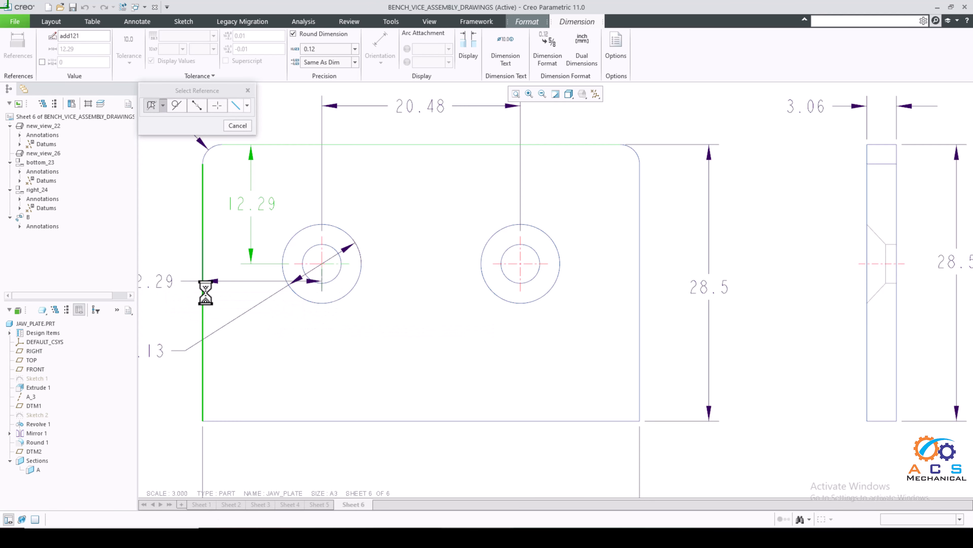
{"action": "scroll", "coordinate": [319, 272], "scroll_direction": "down", "scroll_amount": 8}
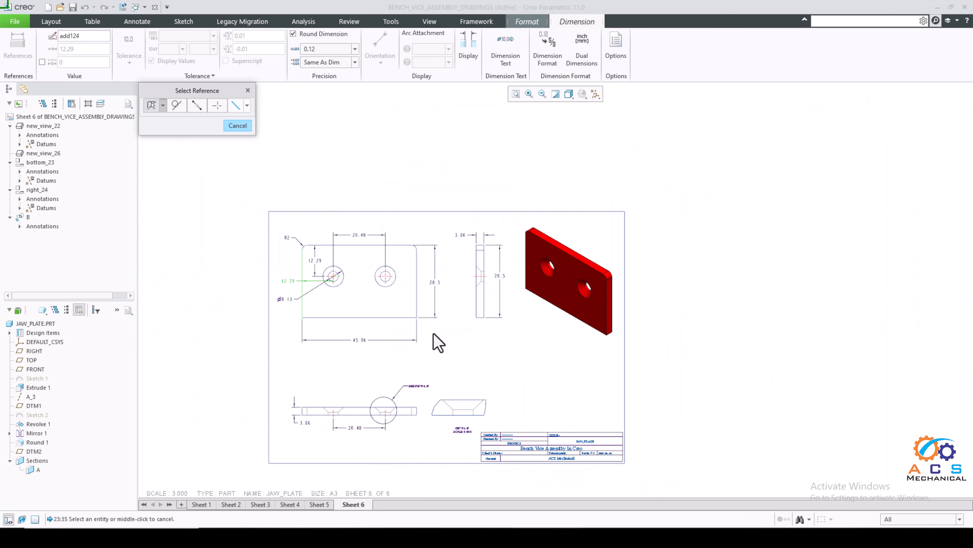
{"action": "scroll", "coordinate": [441, 420], "scroll_direction": "up", "scroll_amount": 2}
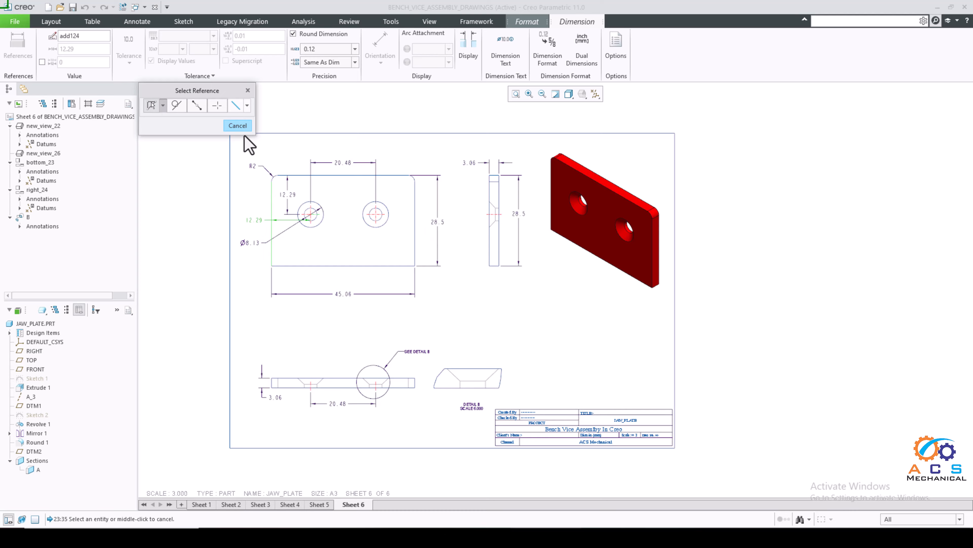
{"action": "left_click", "coordinate": [238, 125]}
Move the Detail B view up and right into the empty space above the title block
{"action": "left_click", "coordinate": [474, 372]}
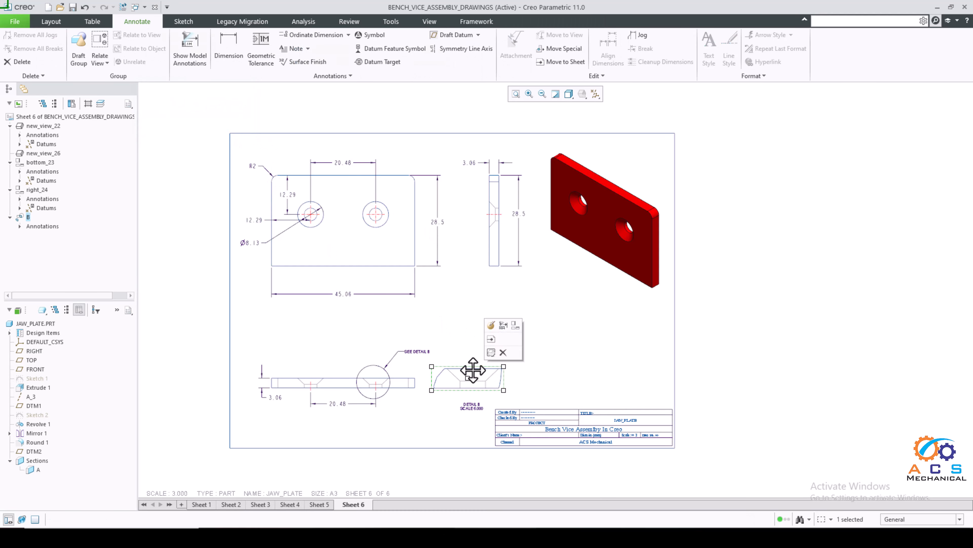
{"action": "left_click_drag", "start_coordinate": [474, 370], "coordinate": [537, 334]}
{"action": "left_click", "coordinate": [637, 376]}
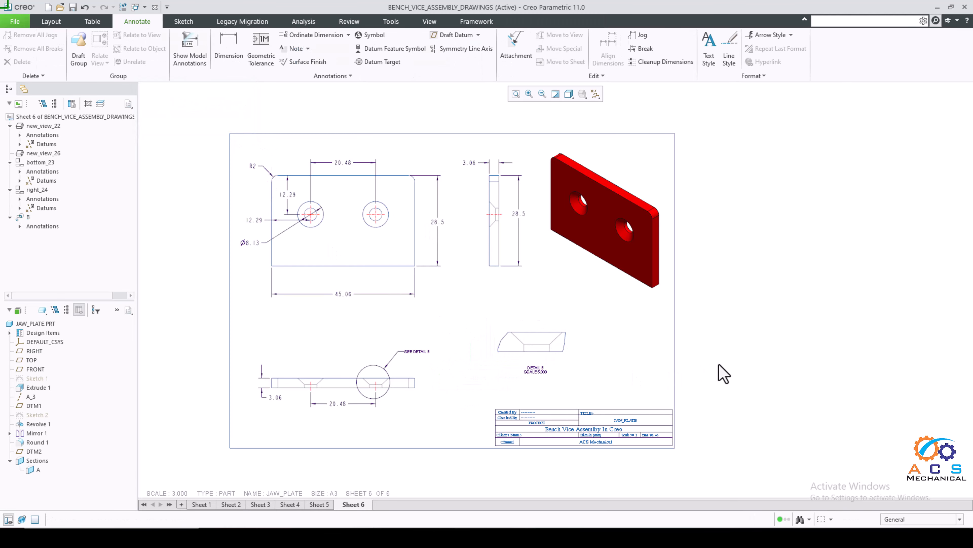
{"action": "scroll", "coordinate": [548, 382], "scroll_direction": "up", "scroll_amount": 1}
{"action": "left_click", "coordinate": [532, 341]}
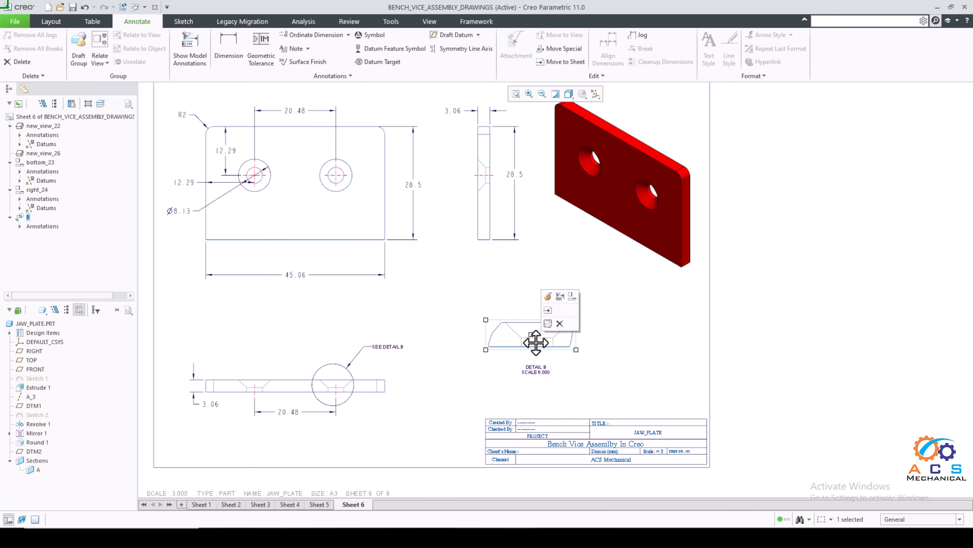
{"action": "left_click_drag", "start_coordinate": [512, 327], "coordinate": [503, 325]}
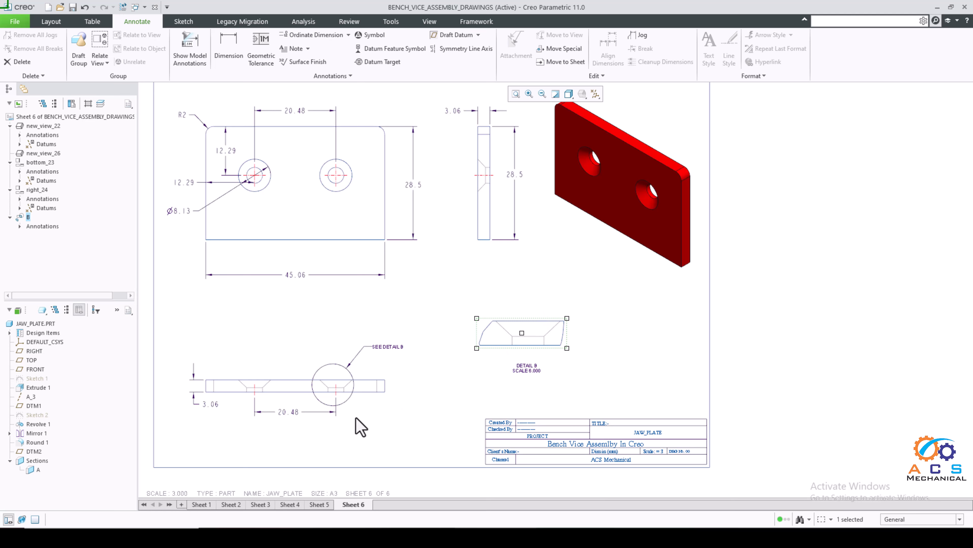
{"action": "left_click", "coordinate": [591, 374]}
{"action": "scroll", "coordinate": [591, 374], "scroll_direction": "up", "scroll_amount": 2}
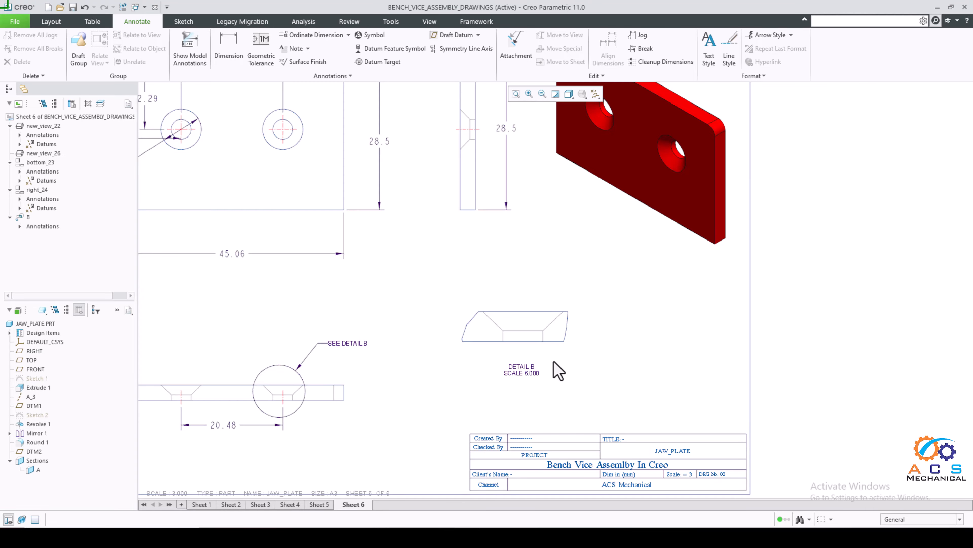
{"action": "scroll", "coordinate": [358, 366], "scroll_direction": "up", "scroll_amount": 3}
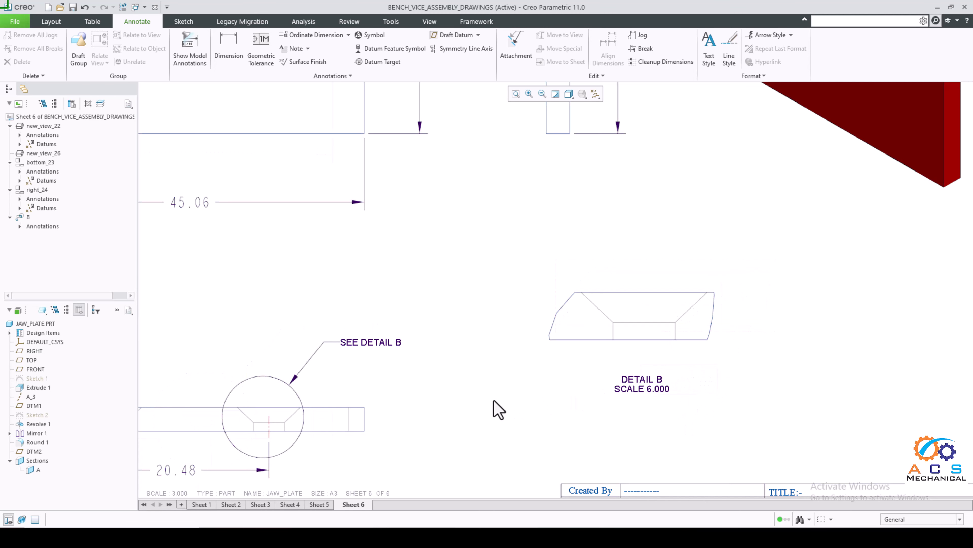
Dimension the countersink's top opening width above Detail B and its lower hole width below the view
{"action": "scroll", "coordinate": [494, 400], "scroll_direction": "down", "scroll_amount": 1}
{"action": "left_click", "coordinate": [228, 46]}
{"action": "scroll", "coordinate": [707, 320], "scroll_direction": "up", "scroll_amount": 2}
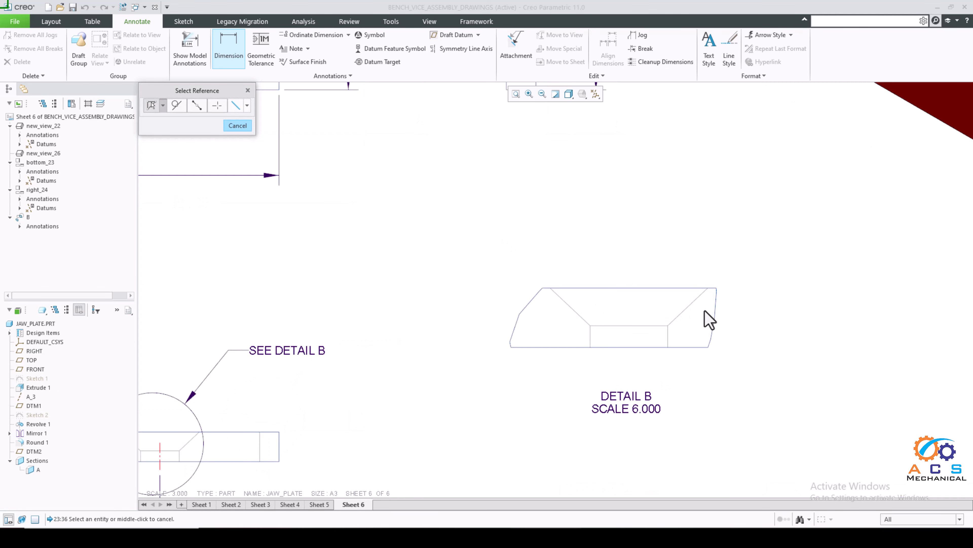
{"action": "left_click", "coordinate": [512, 283]}
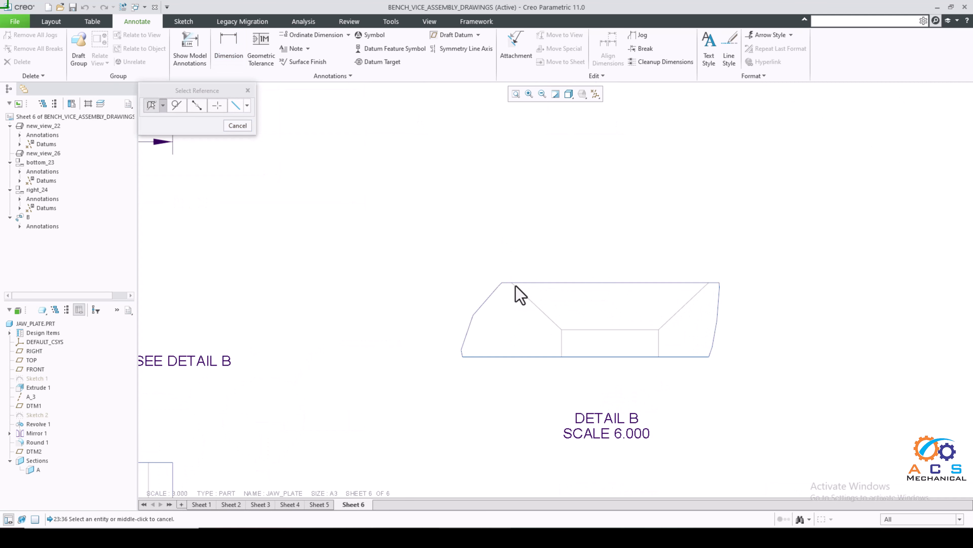
{"action": "left_click", "coordinate": [708, 283], "text": "ctrl"}
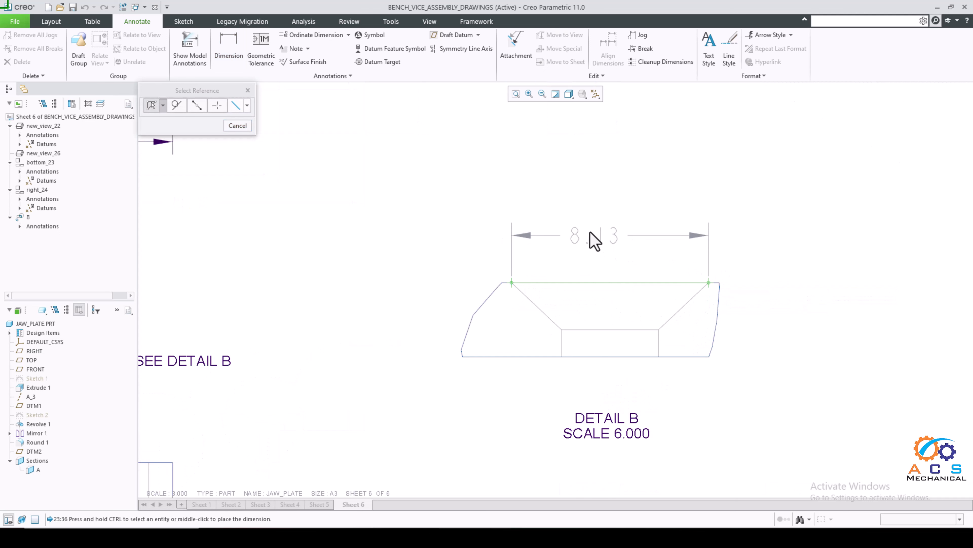
{"action": "middle_click", "coordinate": [602, 209]}
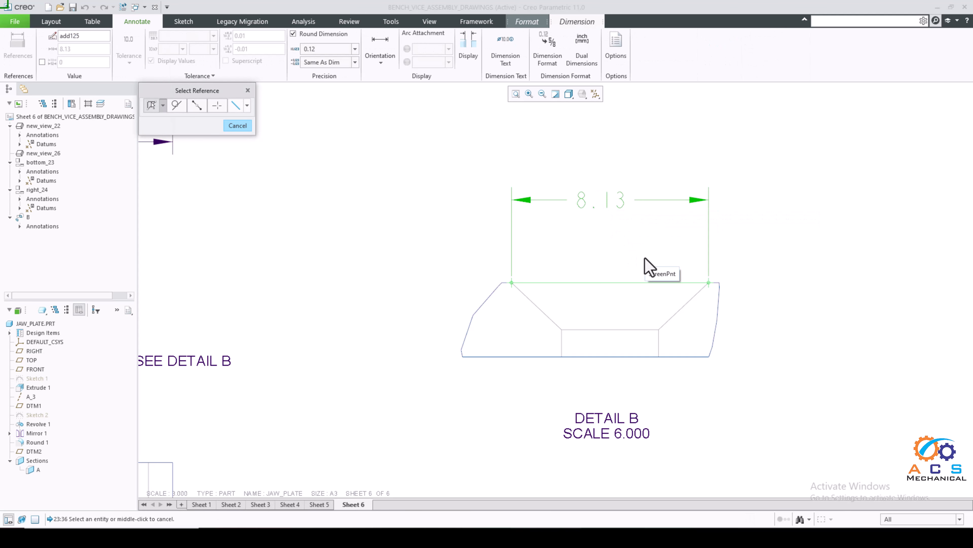
{"action": "left_click", "coordinate": [597, 329]}
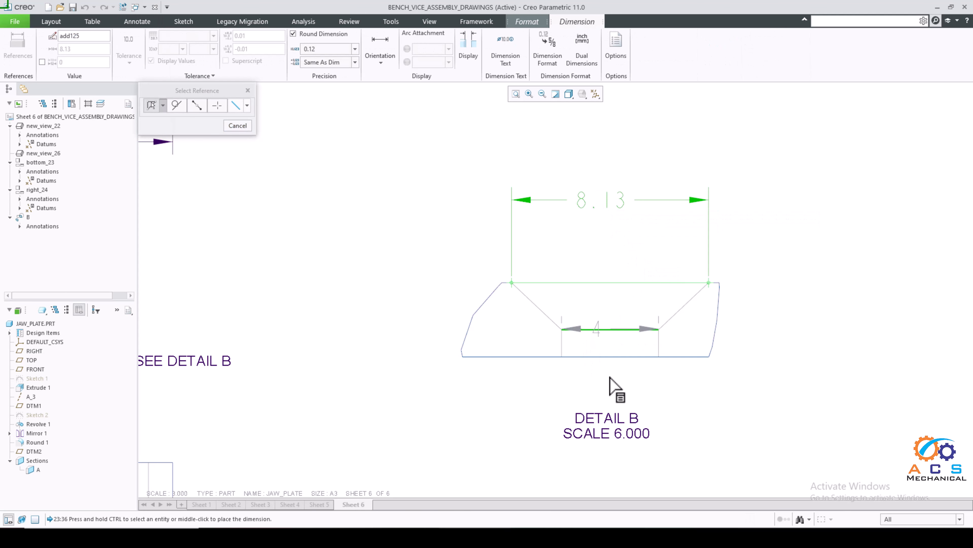
{"action": "middle_click", "coordinate": [609, 393]}
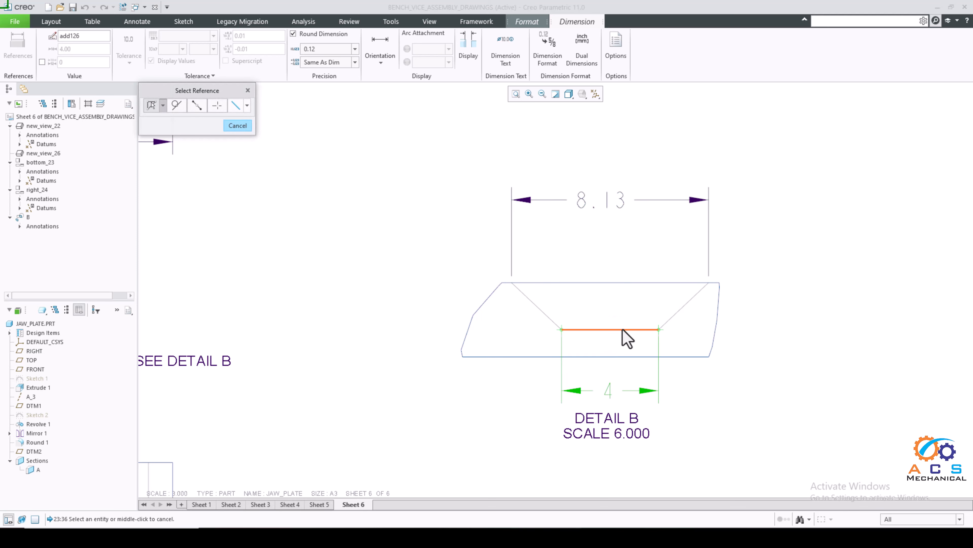
Try to add a dimension from Detail B's bottom edge, placed to the right of the view
{"action": "left_click", "coordinate": [629, 357]}
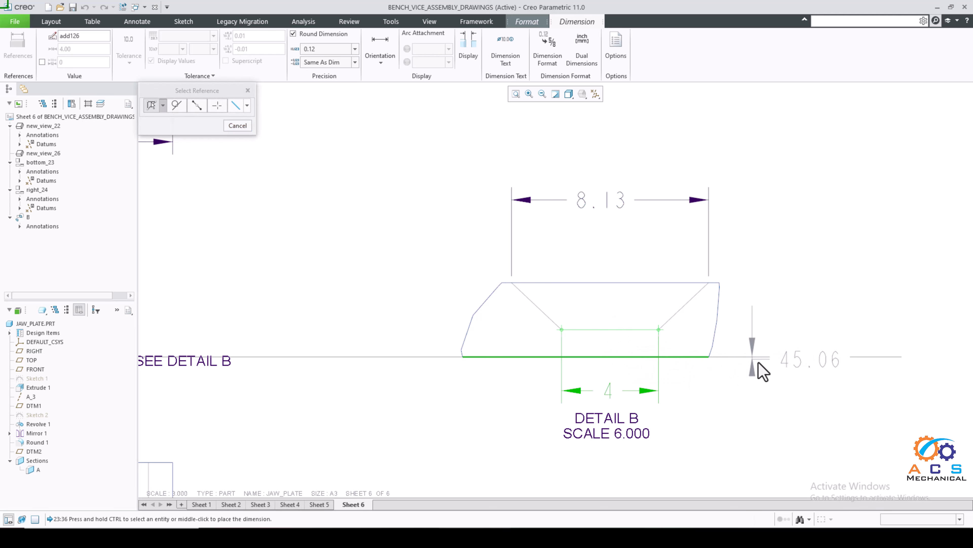
{"action": "middle_click", "coordinate": [773, 409]}
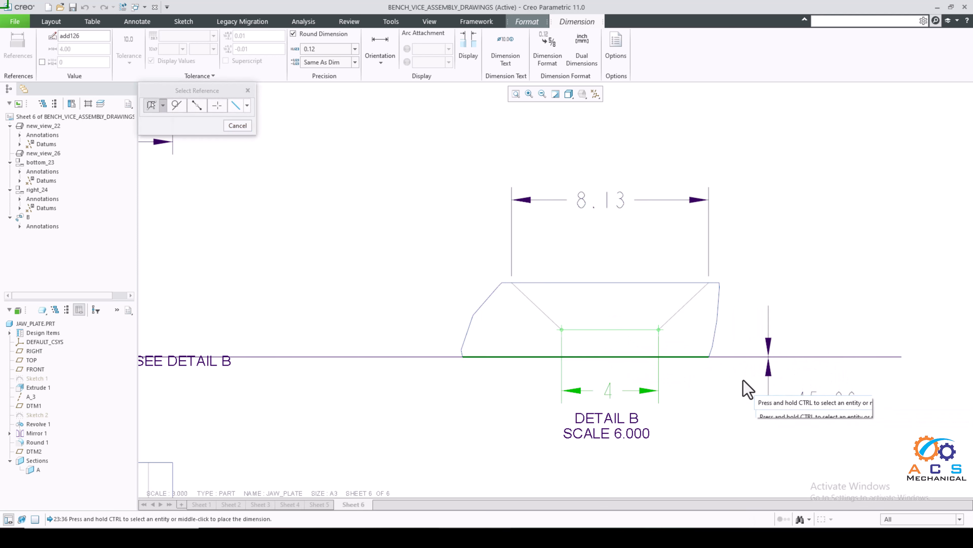
Dimension the angle between the countersink's sloped sides and the height of the straight hole portion in Detail B, then finish dimensioning
{"action": "left_click", "coordinate": [534, 307]}
{"action": "left_click", "coordinate": [682, 309]}
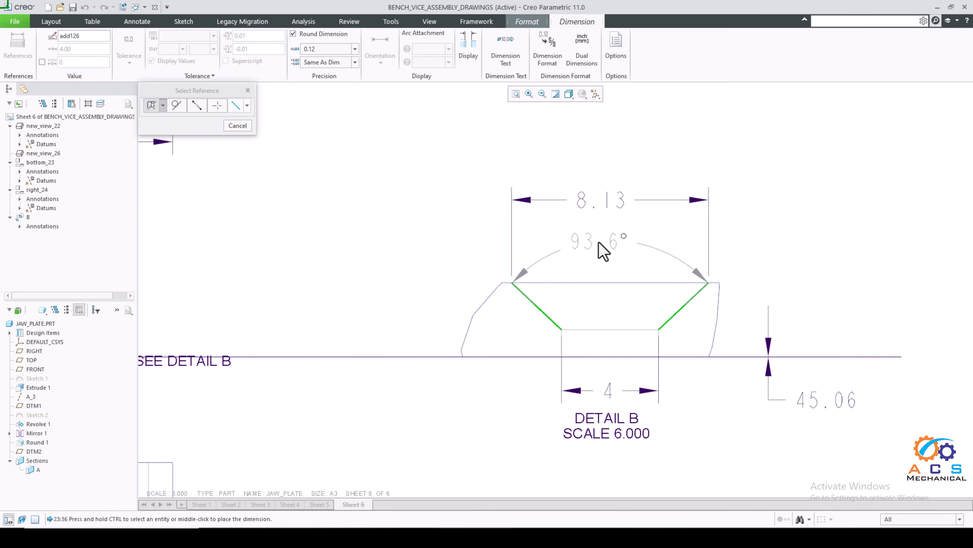
{"action": "middle_click", "coordinate": [608, 251]}
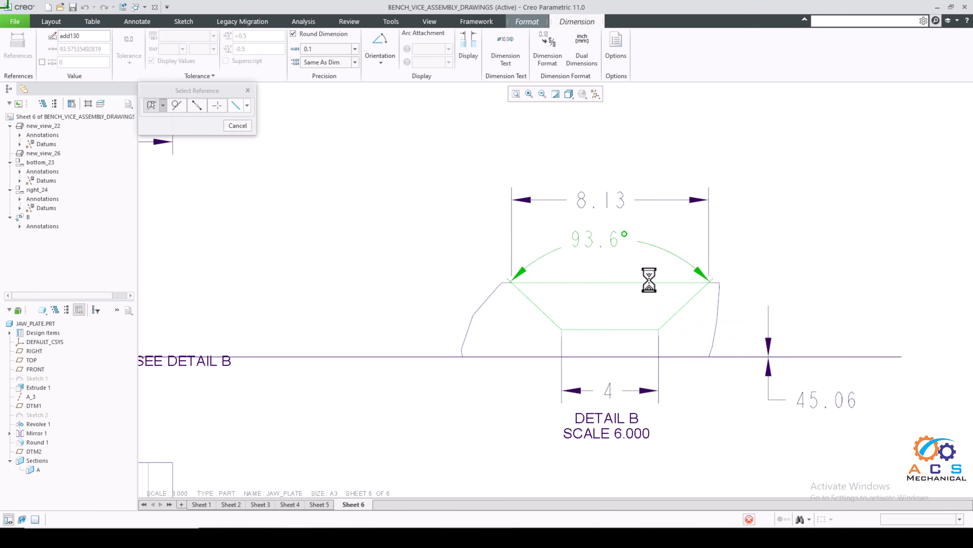
{"action": "scroll", "coordinate": [655, 292], "scroll_direction": "down", "scroll_amount": 2}
{"action": "scroll", "coordinate": [571, 326], "scroll_direction": "down", "scroll_amount": 3}
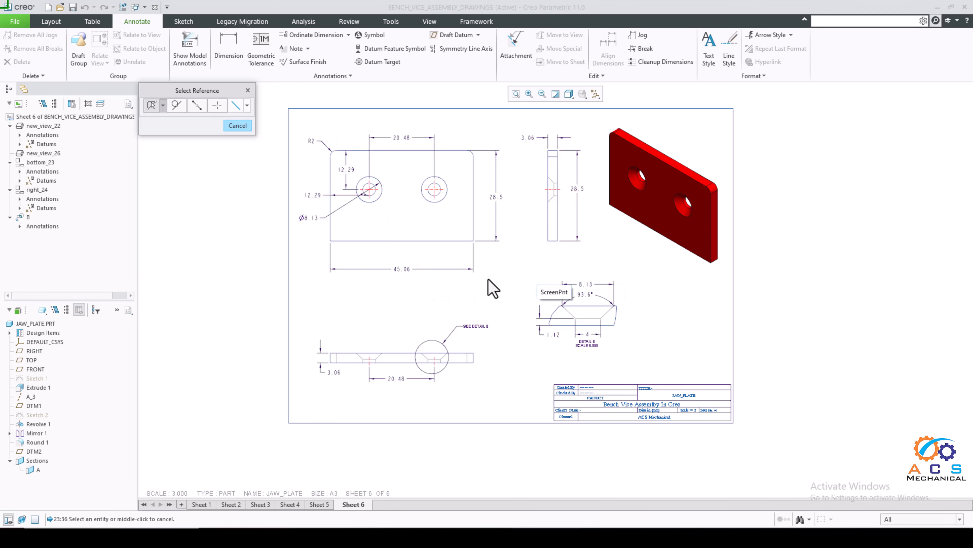
{"action": "middle_click_drag", "start_coordinate": [521, 273], "coordinate": [522, 288]}
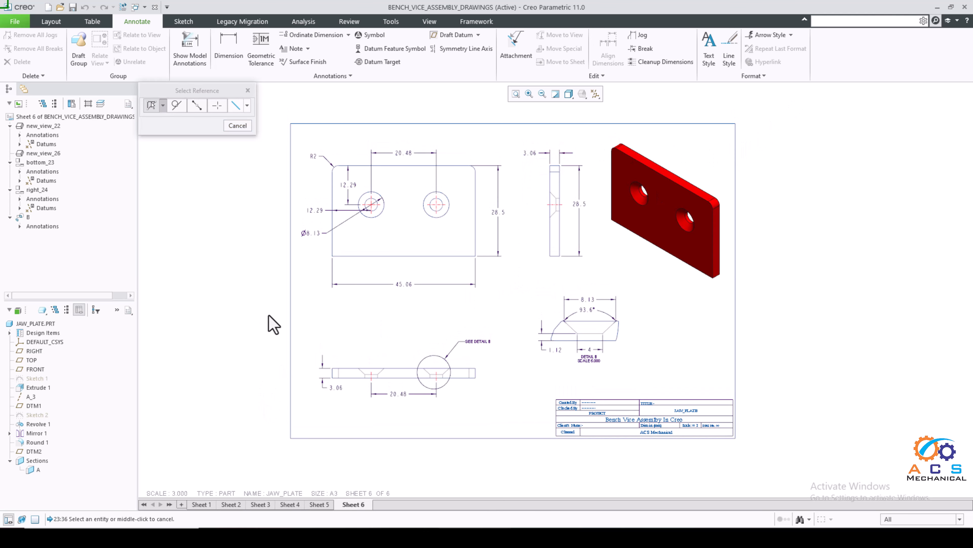
{"action": "left_click", "coordinate": [233, 130]}
Select all views and annotations on the sheet and change the dimension font to Arial WGL
{"action": "left_click", "coordinate": [754, 77]}
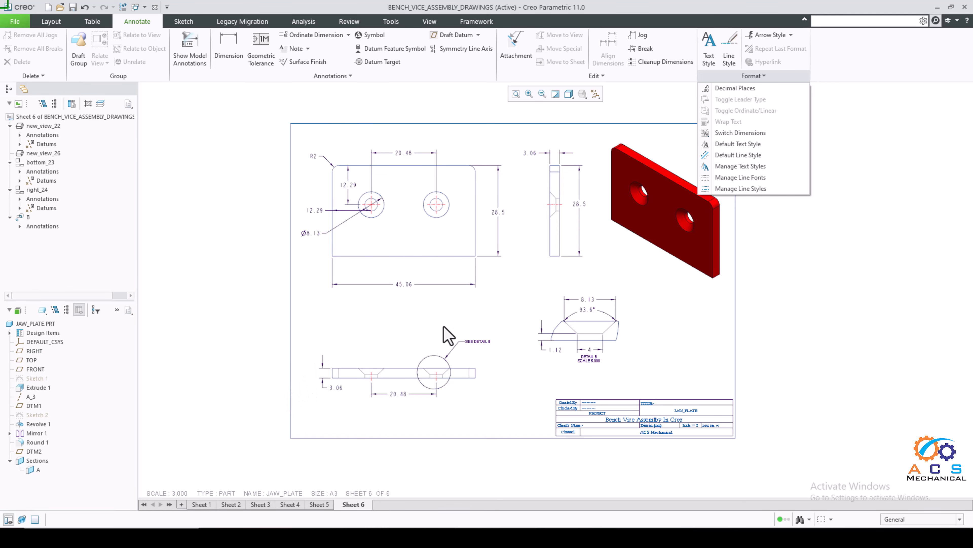
{"action": "left_click", "coordinate": [734, 342]}
{"action": "left_click_drag", "start_coordinate": [758, 95], "coordinate": [283, 406]}
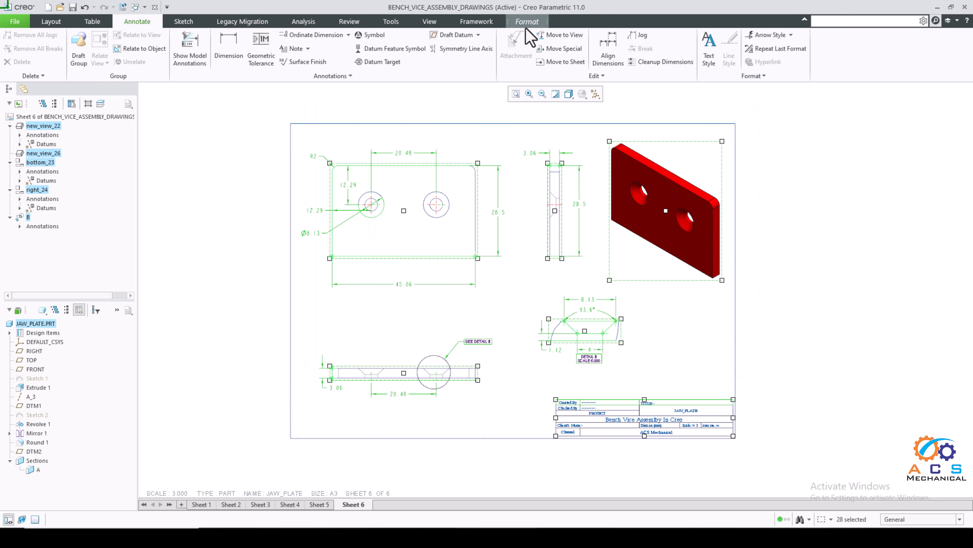
{"action": "left_click", "coordinate": [528, 23]}
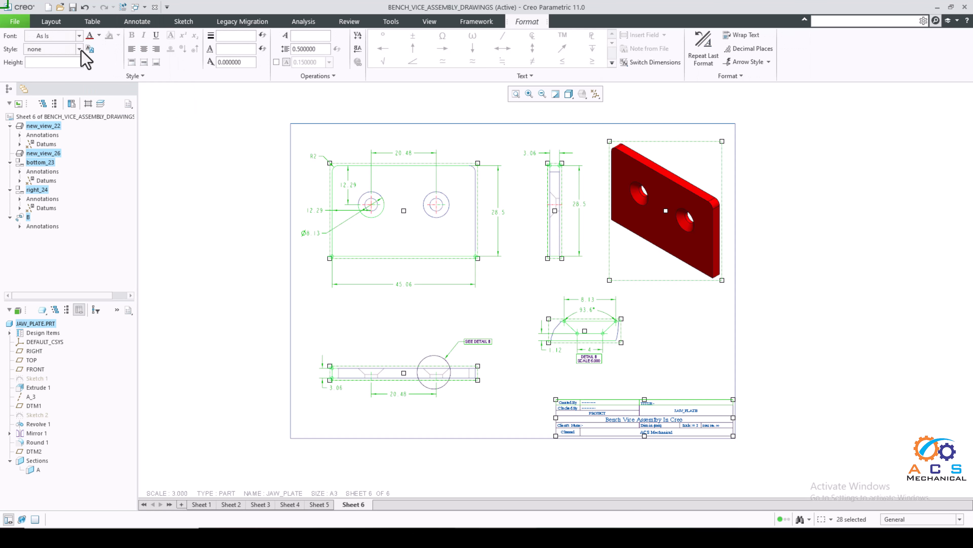
{"action": "left_click", "coordinate": [79, 49]}
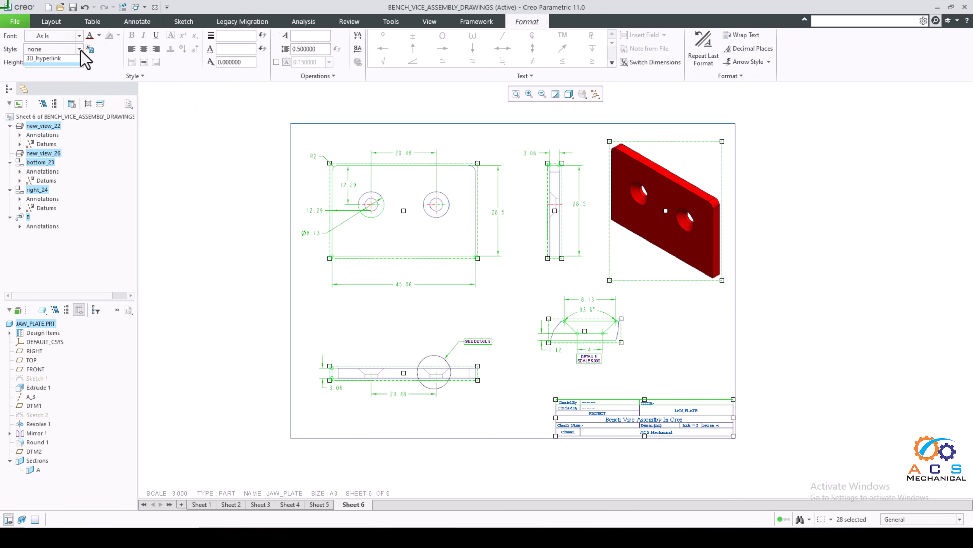
{"action": "left_click", "coordinate": [80, 36]}
{"action": "left_click", "coordinate": [80, 36]}
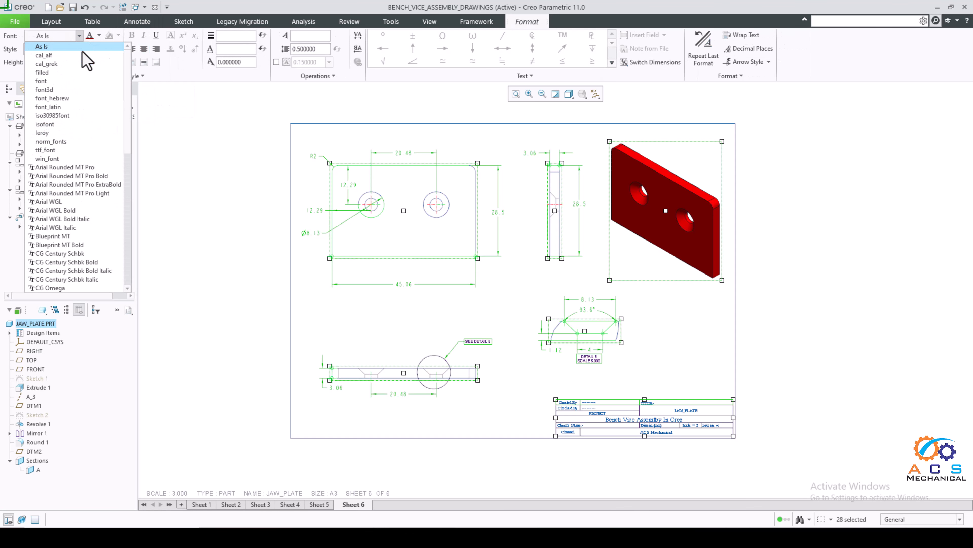
{"action": "left_click", "coordinate": [74, 204]}
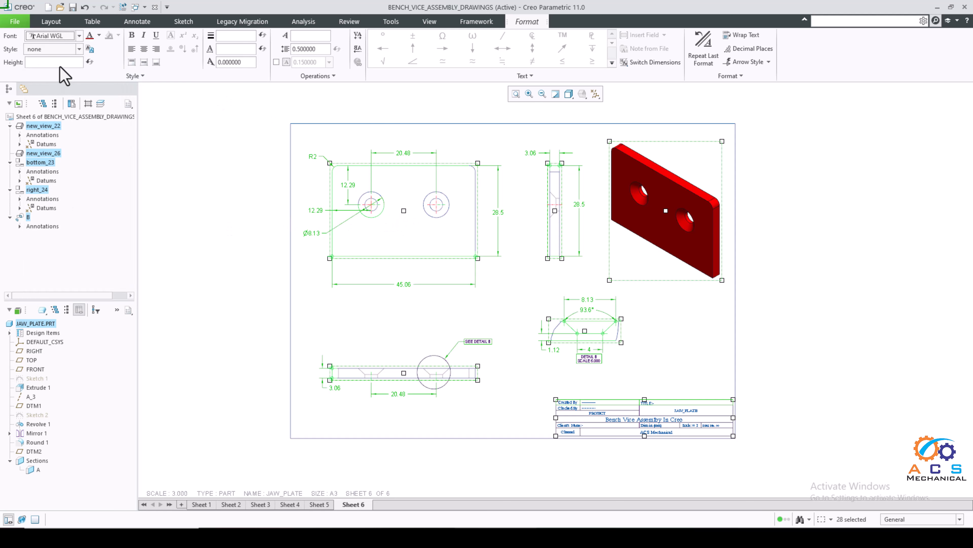
{"action": "left_click", "coordinate": [262, 211]}
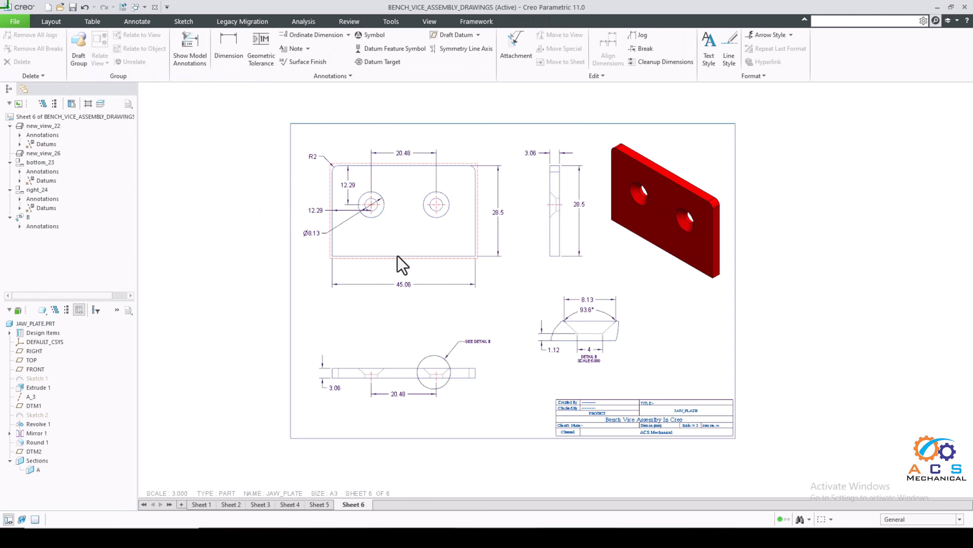
Set the text height of all dimensions in the front, bottom, right and Detail B views to 0.2
{"action": "scroll", "coordinate": [623, 326], "scroll_direction": "down", "scroll_amount": 1}
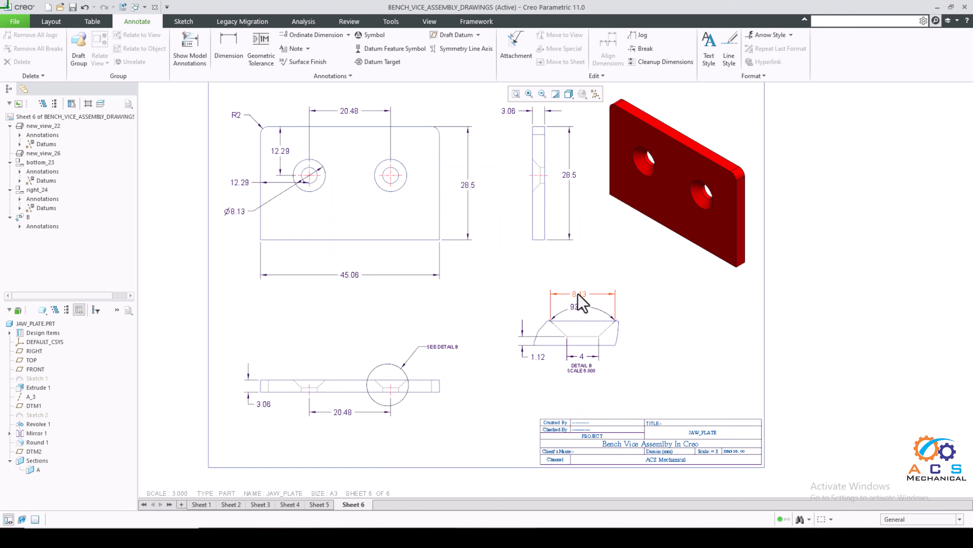
{"action": "left_click", "coordinate": [583, 315]}
{"action": "left_click", "coordinate": [579, 307], "text": "ctrl"}
{"action": "left_click", "coordinate": [530, 358], "text": "ctrl"}
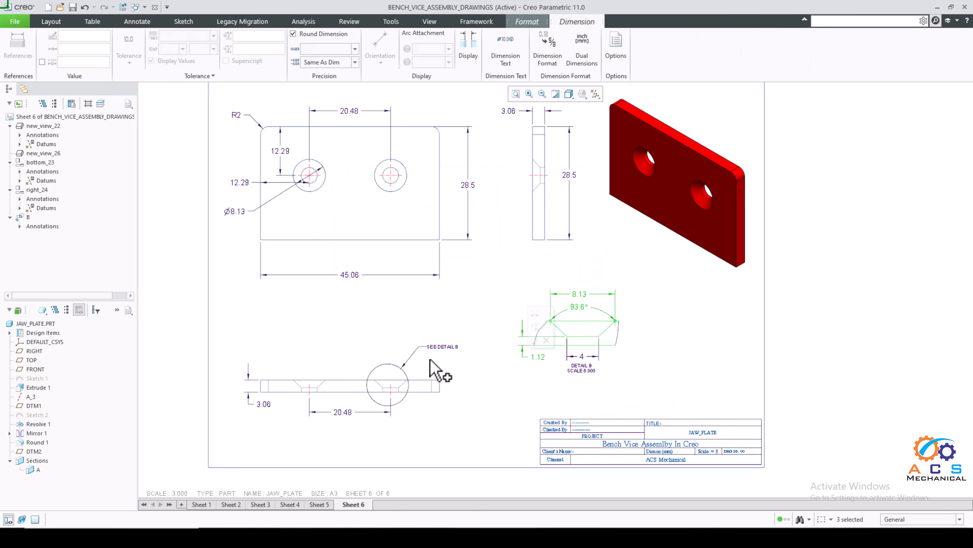
{"action": "left_click", "coordinate": [342, 412], "text": "ctrl"}
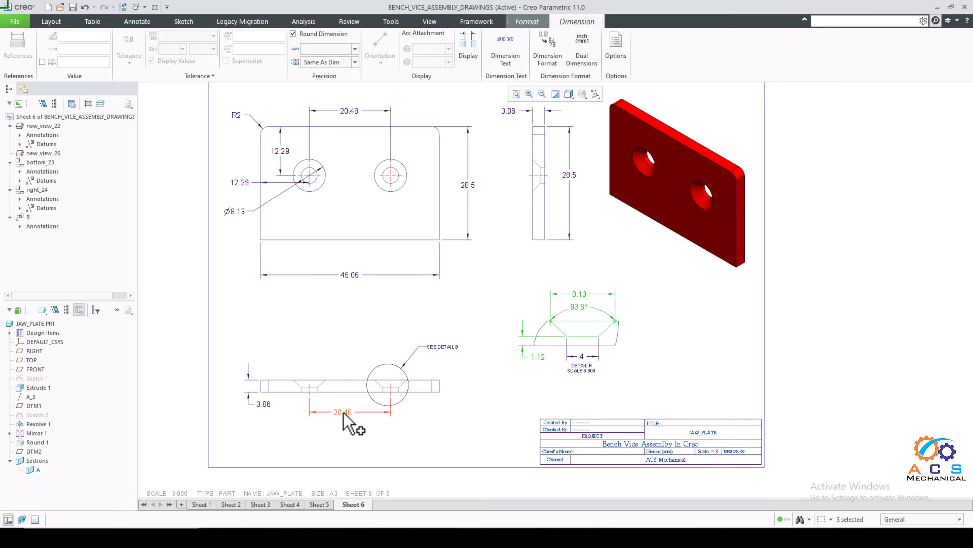
{"action": "left_click", "coordinate": [263, 404], "text": "ctrl"}
{"action": "left_click", "coordinate": [240, 210], "text": "ctrl"}
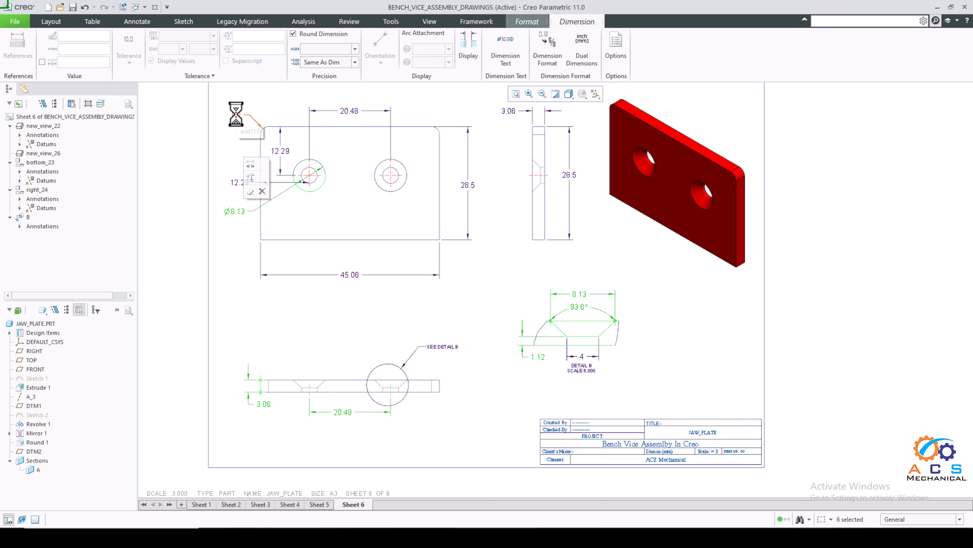
{"action": "left_click", "coordinate": [268, 128], "text": "ctrl"}
{"action": "left_click", "coordinate": [280, 150], "text": "ctrl"}
{"action": "left_click", "coordinate": [350, 111], "text": "ctrl"}
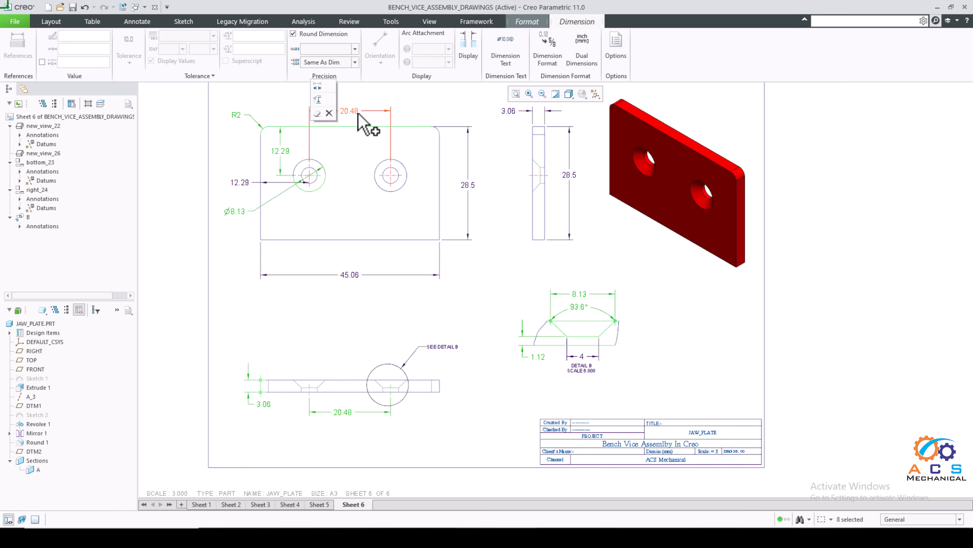
{"action": "left_click", "coordinate": [508, 111], "text": "ctrl"}
{"action": "left_click", "coordinate": [569, 175], "text": "ctrl"}
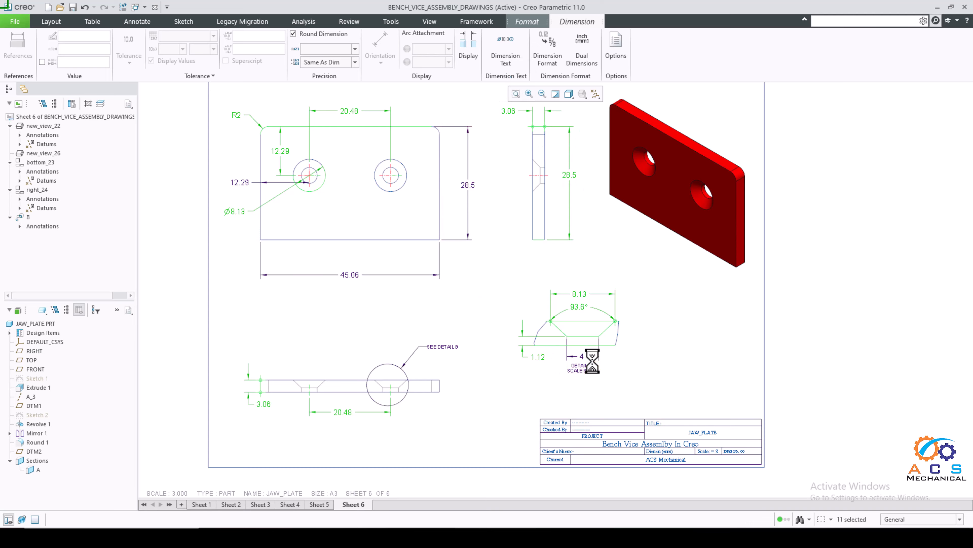
{"action": "left_click", "coordinate": [582, 355], "text": "ctrl"}
{"action": "left_click", "coordinate": [523, 24]}
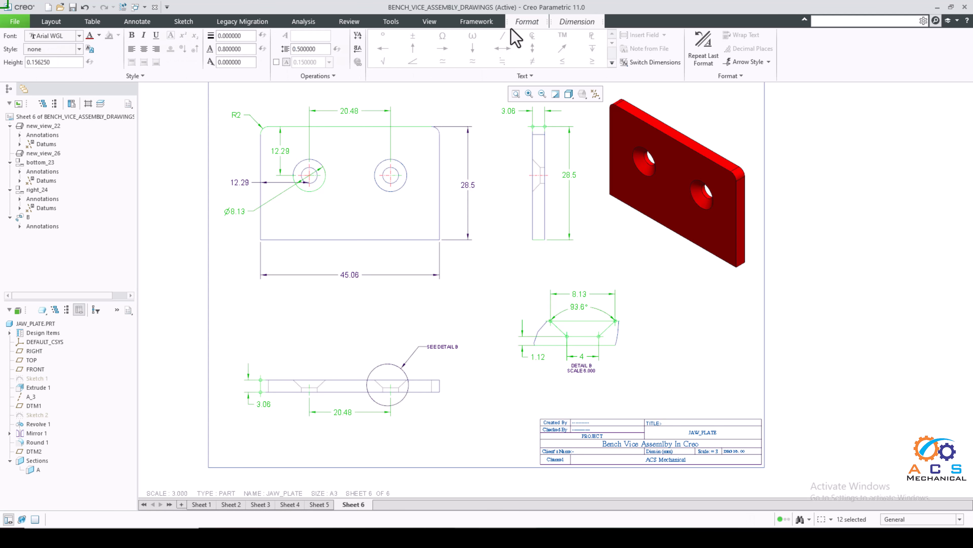
{"action": "double_click", "coordinate": [37, 62]}
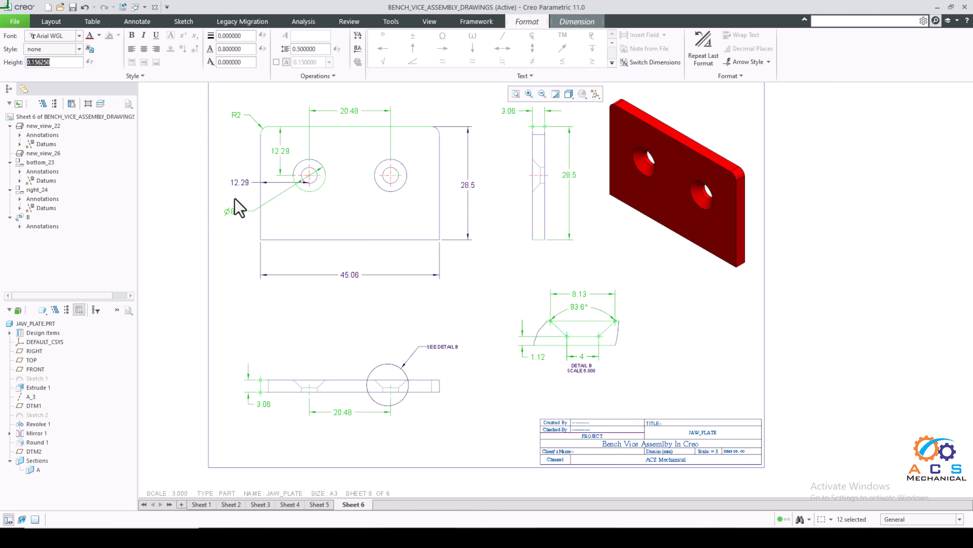
{"action": "left_click", "coordinate": [238, 184], "text": "ctrl"}
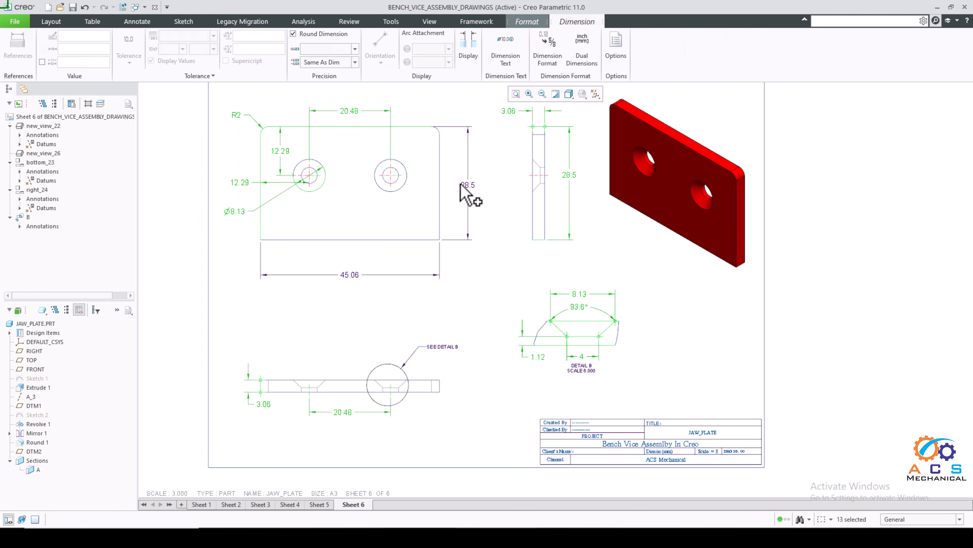
{"action": "left_click", "coordinate": [351, 275], "text": "ctrl"}
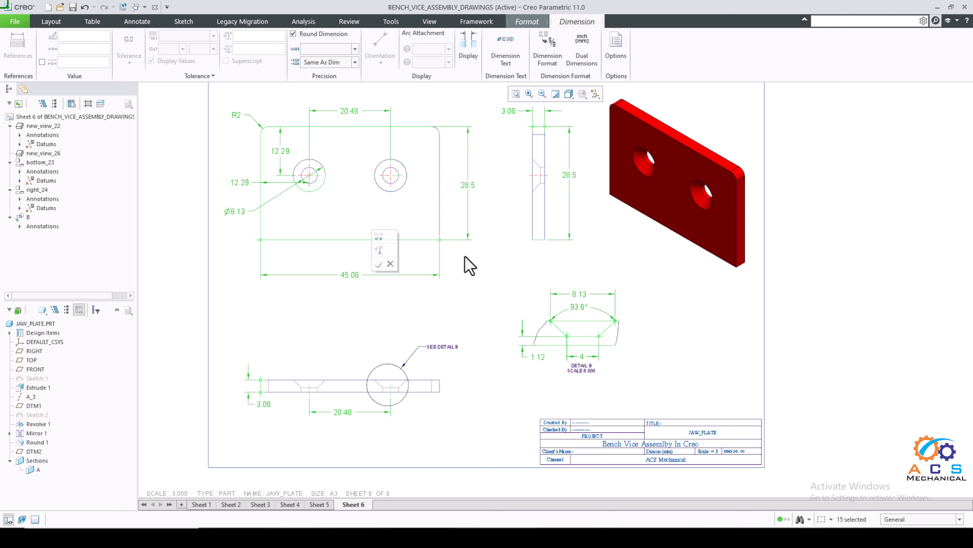
{"action": "left_click", "coordinate": [527, 22]}
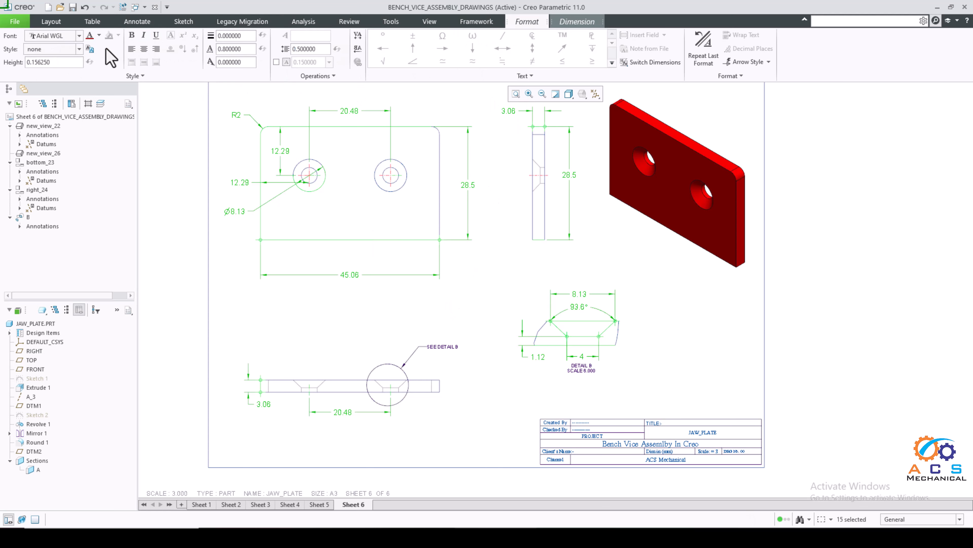
{"action": "left_click_drag", "start_coordinate": [29, 68], "coordinate": [28, 71]}
{"action": "key", "text": "Return"}
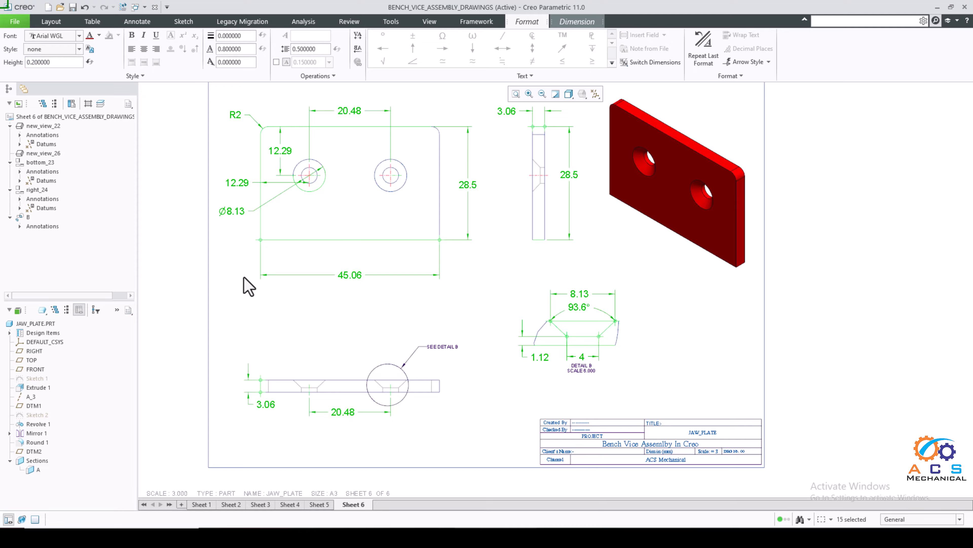
{"action": "scroll", "coordinate": [592, 293], "scroll_direction": "up", "scroll_amount": 2}
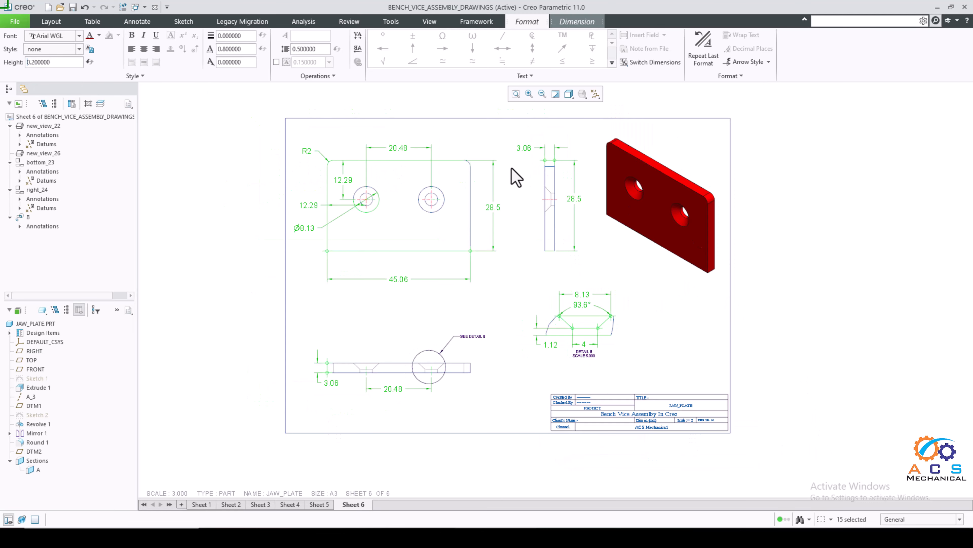
{"action": "left_click", "coordinate": [501, 288]}
{"action": "scroll", "coordinate": [475, 230], "scroll_direction": "down", "scroll_amount": 2}
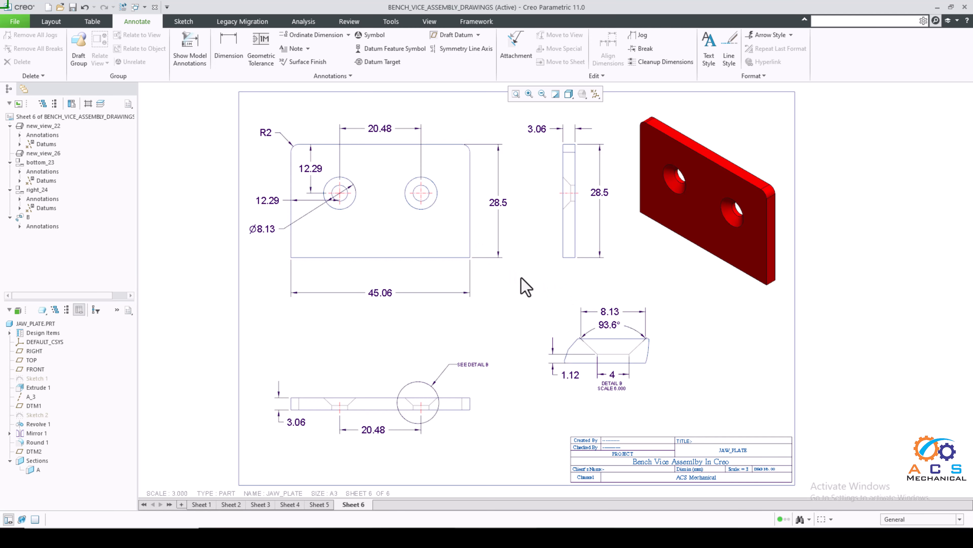
{"action": "scroll", "coordinate": [523, 184], "scroll_direction": "down", "scroll_amount": 2}
{"action": "scroll", "coordinate": [523, 185], "scroll_direction": "up", "scroll_amount": 3}
{"action": "scroll", "coordinate": [510, 237], "scroll_direction": "down", "scroll_amount": 1}
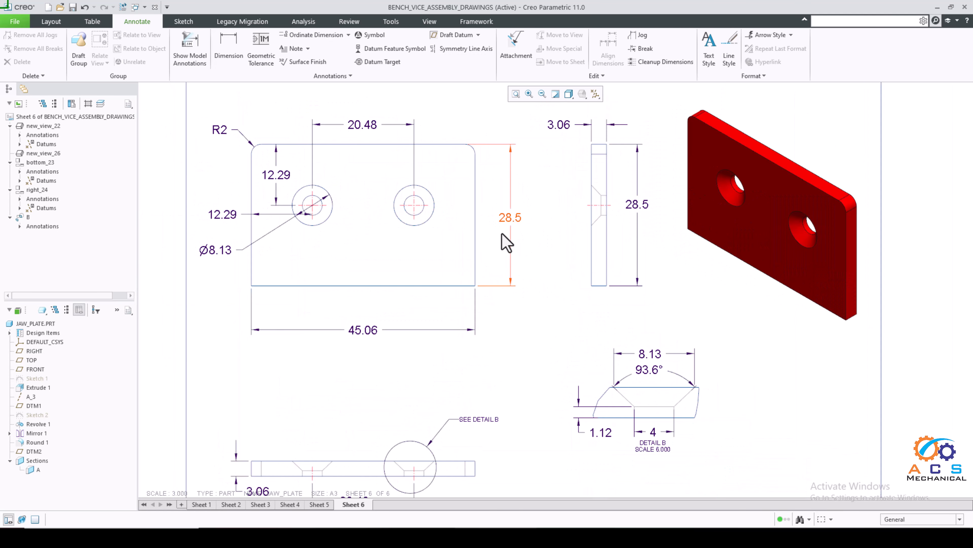
{"action": "scroll", "coordinate": [498, 225], "scroll_direction": "down", "scroll_amount": 1}
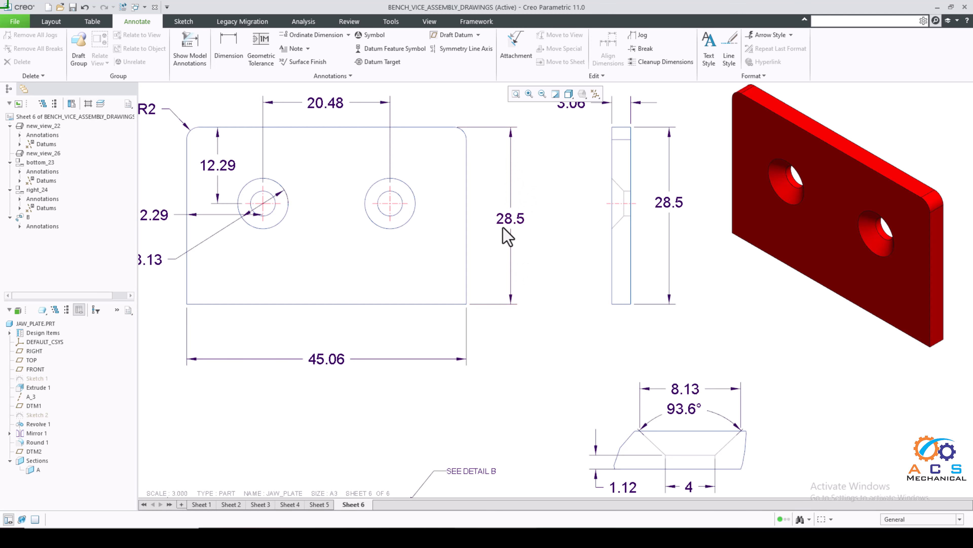
Set the text orientation of all linear dimensions in the front, right, bottom and Detail B views to Parallel to and above leader
{"action": "scroll", "coordinate": [528, 247], "scroll_direction": "up", "scroll_amount": 2}
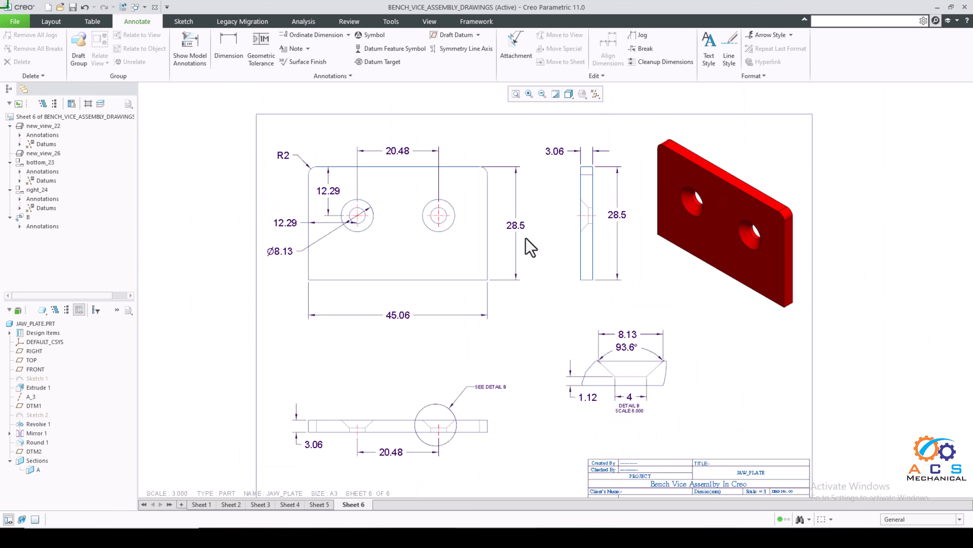
{"action": "left_click", "coordinate": [555, 160]}
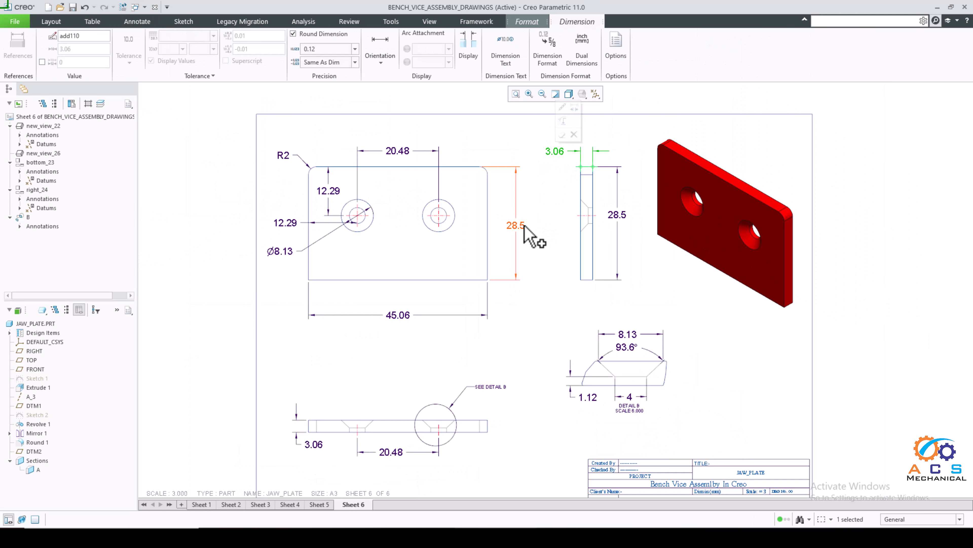
{"action": "left_click", "coordinate": [516, 226], "text": "ctrl"}
{"action": "left_click", "coordinate": [398, 152], "text": "ctrl"}
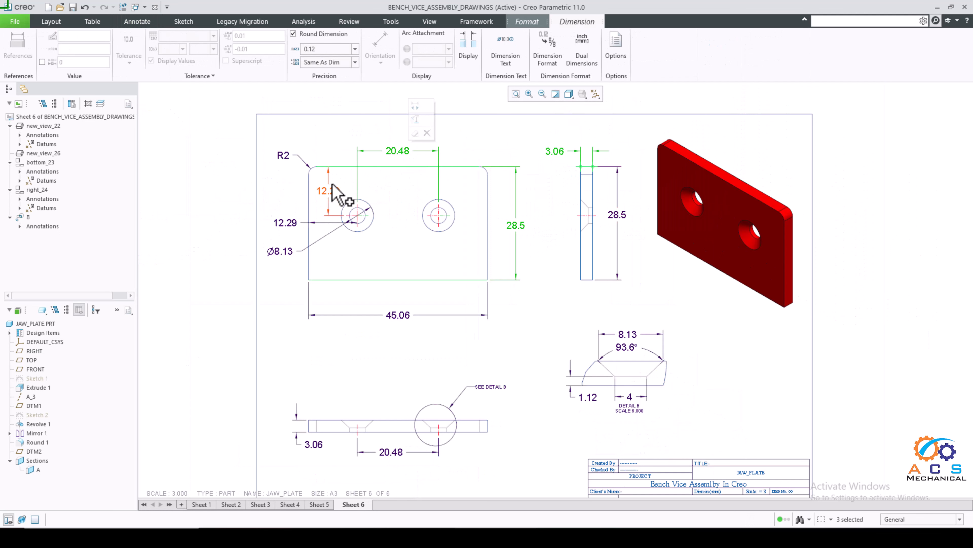
{"action": "left_click", "coordinate": [329, 190], "text": "ctrl"}
{"action": "scroll", "coordinate": [282, 159], "scroll_direction": "up", "scroll_amount": 2}
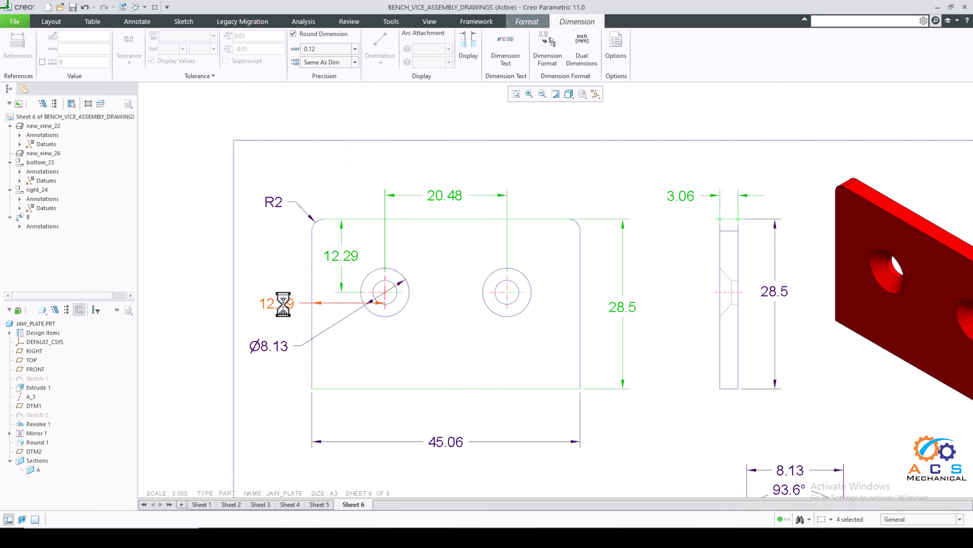
{"action": "left_click", "coordinate": [277, 303], "text": "ctrl"}
{"action": "left_click", "coordinate": [445, 442], "text": "ctrl"}
{"action": "scroll", "coordinate": [456, 280], "scroll_direction": "down", "scroll_amount": 2}
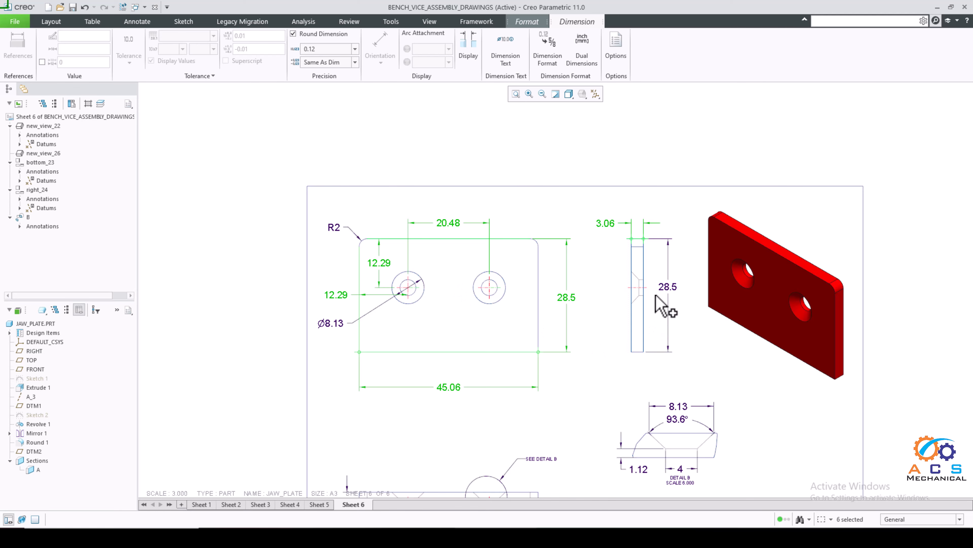
{"action": "left_click", "coordinate": [662, 293], "text": "ctrl"}
{"action": "left_click", "coordinate": [682, 406], "text": "ctrl"}
{"action": "scroll", "coordinate": [626, 391], "scroll_direction": "up", "scroll_amount": 2}
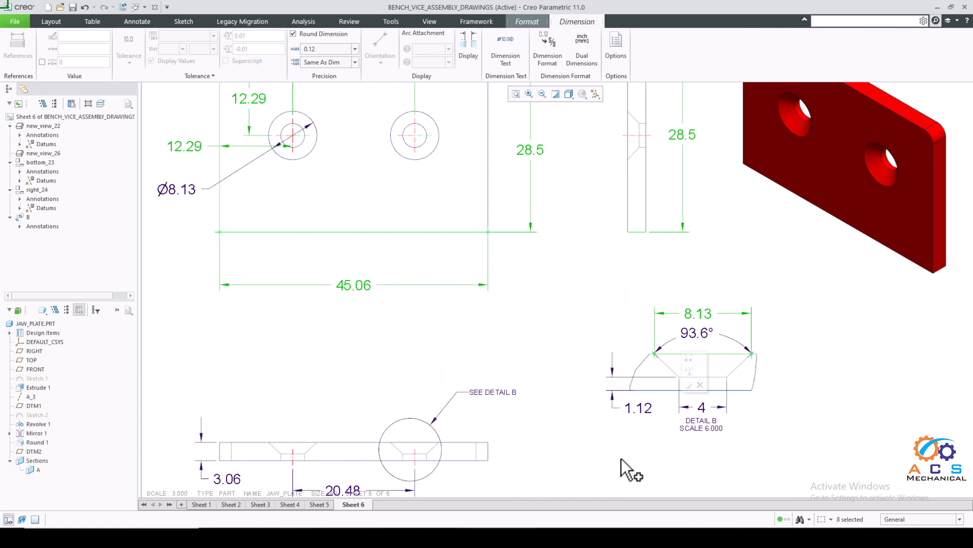
{"action": "left_click", "coordinate": [637, 468], "text": "ctrl"}
{"action": "left_click", "coordinate": [696, 408], "text": "ctrl"}
{"action": "scroll", "coordinate": [455, 369], "scroll_direction": "down", "scroll_amount": 4}
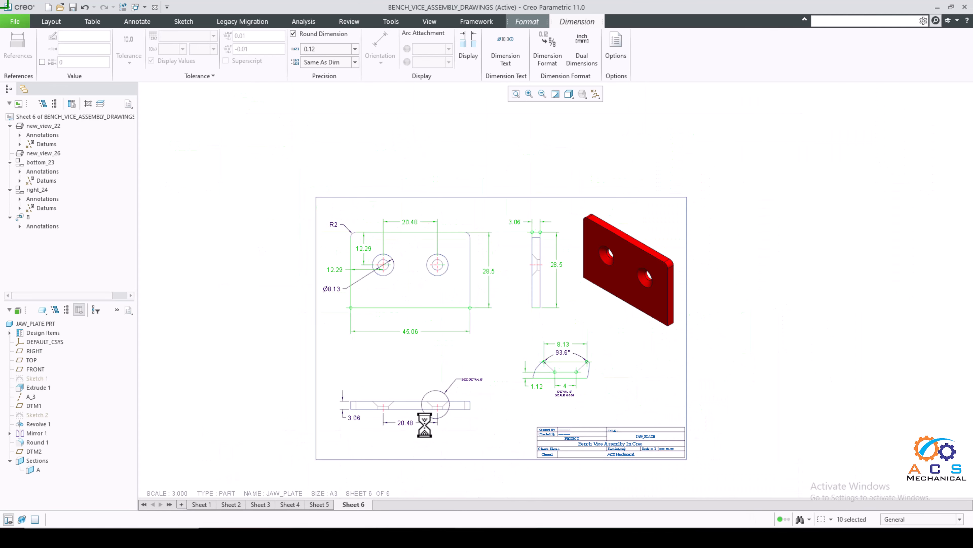
{"action": "left_click", "coordinate": [405, 422], "text": "ctrl"}
{"action": "scroll", "coordinate": [342, 411], "scroll_direction": "up", "scroll_amount": 2}
{"action": "left_click", "coordinate": [355, 418], "text": "ctrl"}
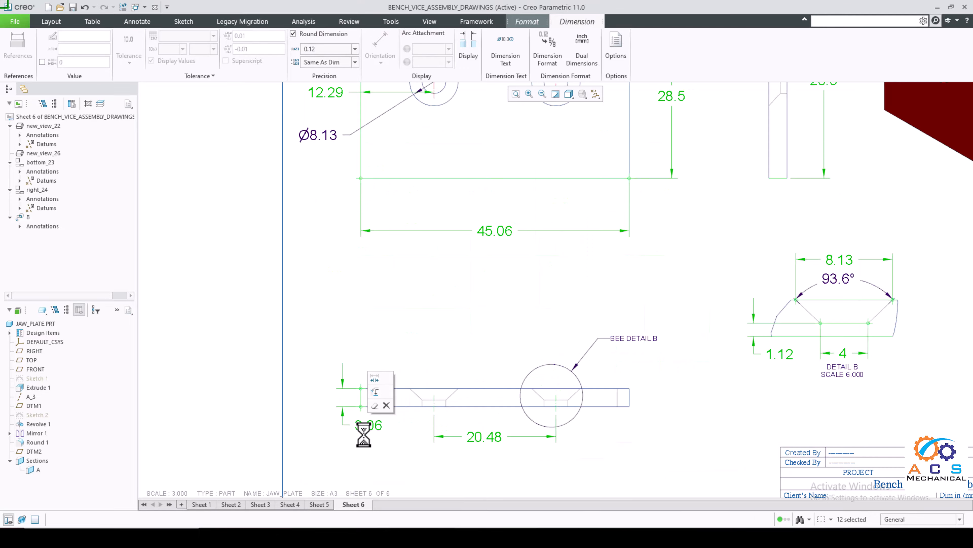
{"action": "scroll", "coordinate": [356, 421], "scroll_direction": "down", "scroll_amount": 4}
{"action": "scroll", "coordinate": [443, 370], "scroll_direction": "down", "scroll_amount": 1}
{"action": "scroll", "coordinate": [438, 384], "scroll_direction": "up", "scroll_amount": 4}
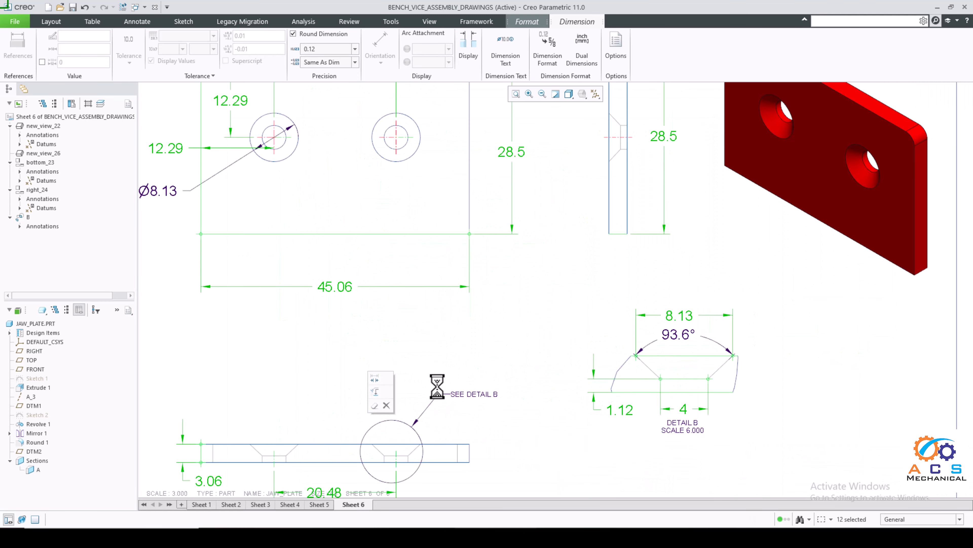
{"action": "scroll", "coordinate": [437, 384], "scroll_direction": "down", "scroll_amount": 1}
{"action": "left_click", "coordinate": [468, 47]}
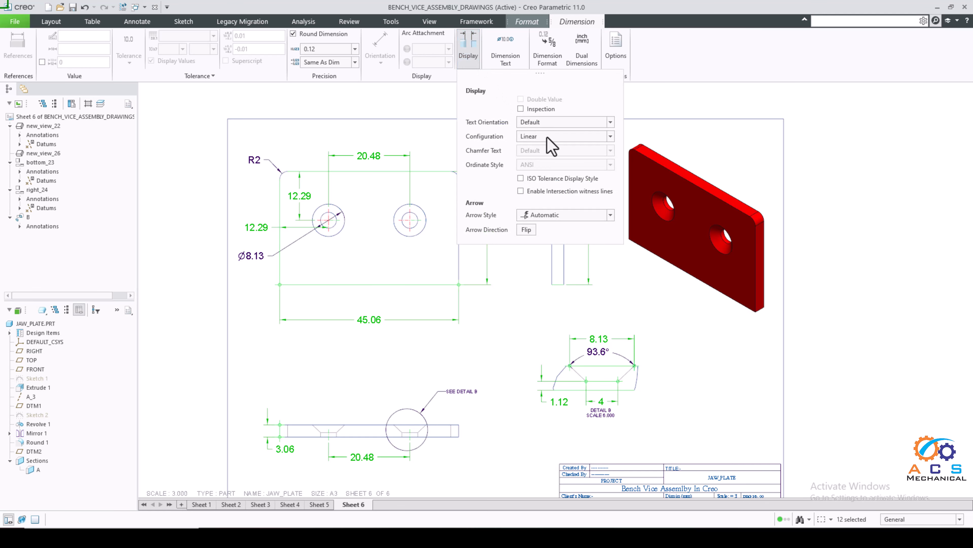
{"action": "left_click", "coordinate": [572, 123]}
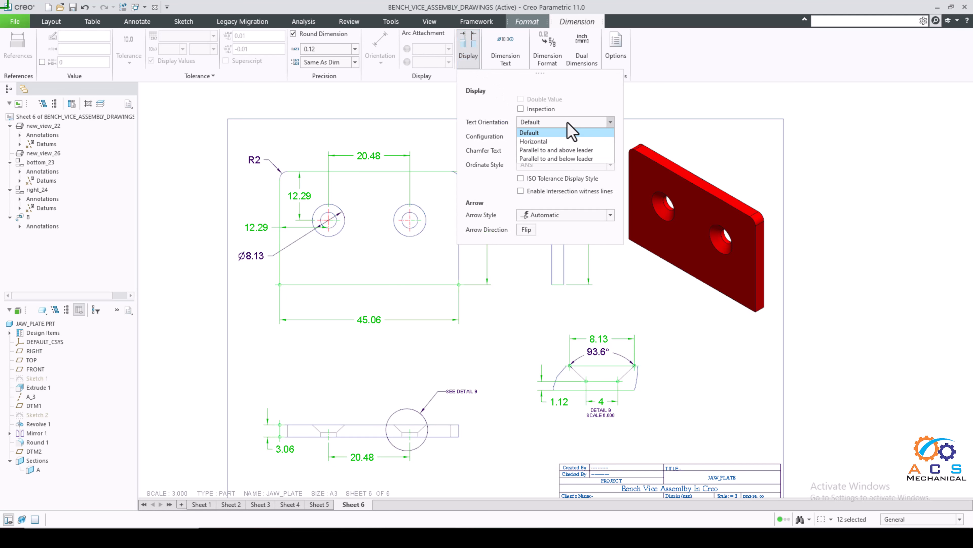
{"action": "left_click", "coordinate": [557, 149]}
{"action": "left_click", "coordinate": [862, 300]}
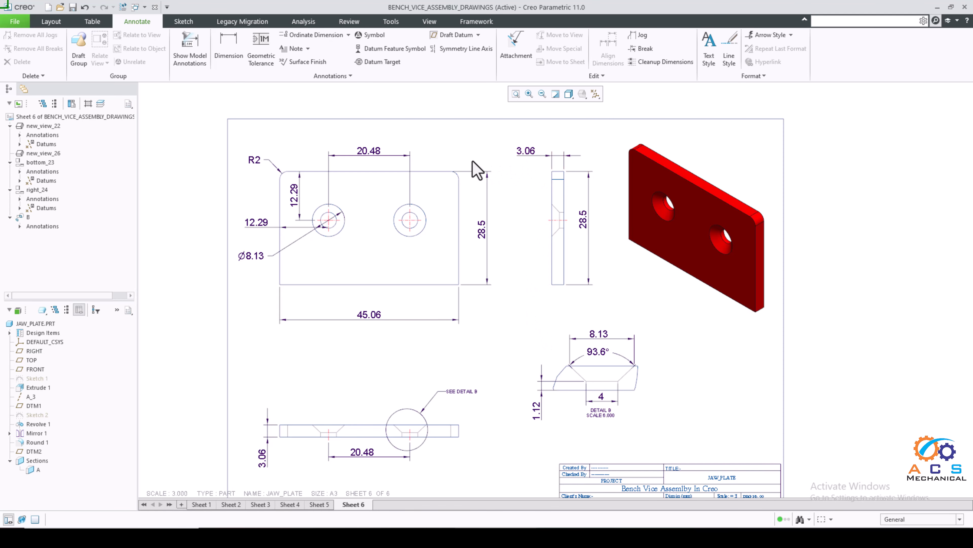
{"action": "scroll", "coordinate": [352, 167], "scroll_direction": "down", "scroll_amount": 2}
{"action": "left_click", "coordinate": [382, 153]}
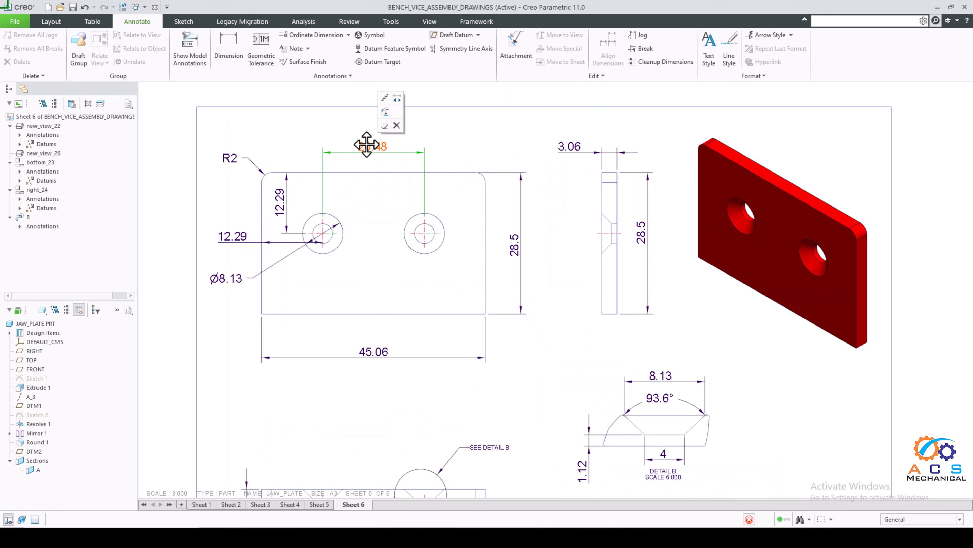
{"action": "left_click", "coordinate": [407, 197]}
{"action": "scroll", "coordinate": [407, 197], "scroll_direction": "up", "scroll_amount": 2}
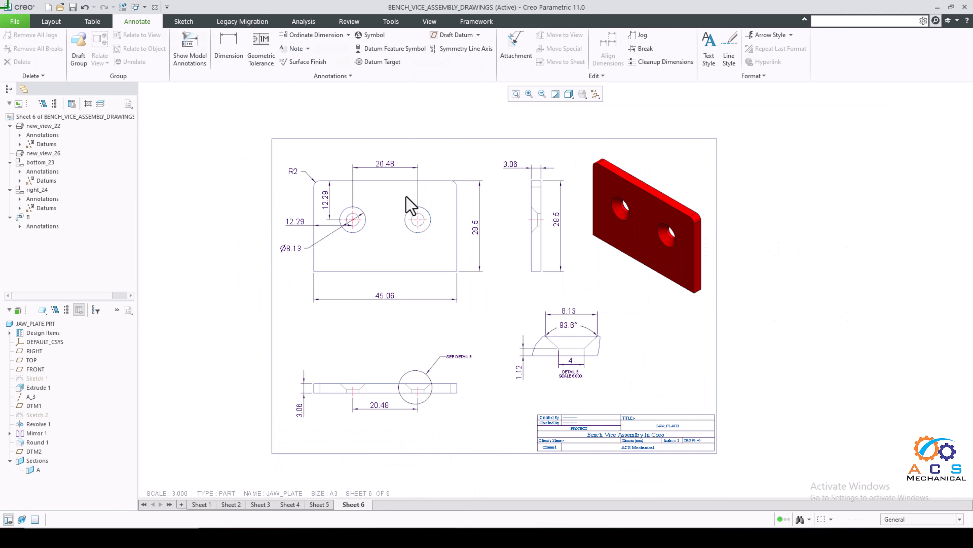
Move the bottom view slightly up on the sheet, closer to the front view
{"action": "scroll", "coordinate": [349, 309], "scroll_direction": "down", "scroll_amount": 1}
{"action": "left_click", "coordinate": [382, 409]}
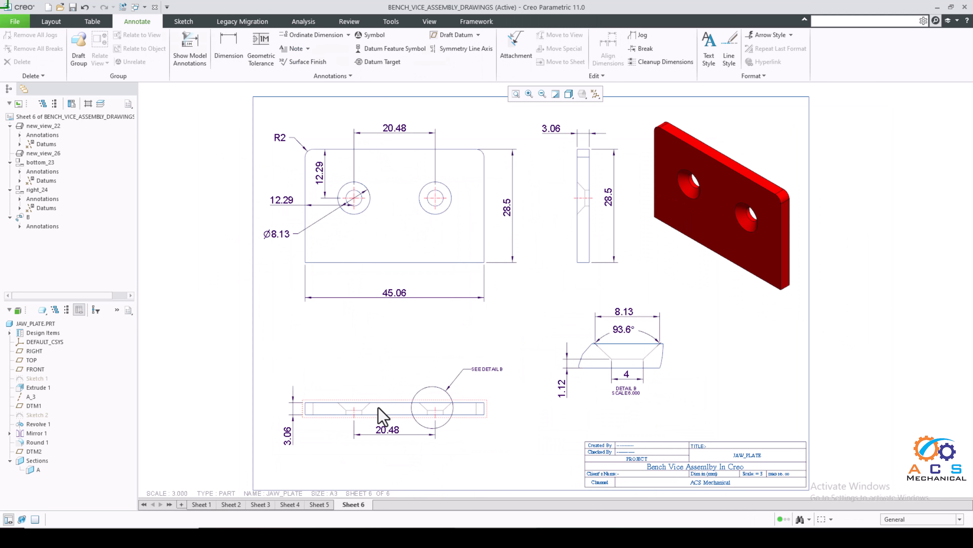
{"action": "left_click_drag", "start_coordinate": [376, 406], "coordinate": [377, 386]}
{"action": "left_click", "coordinate": [538, 338]}
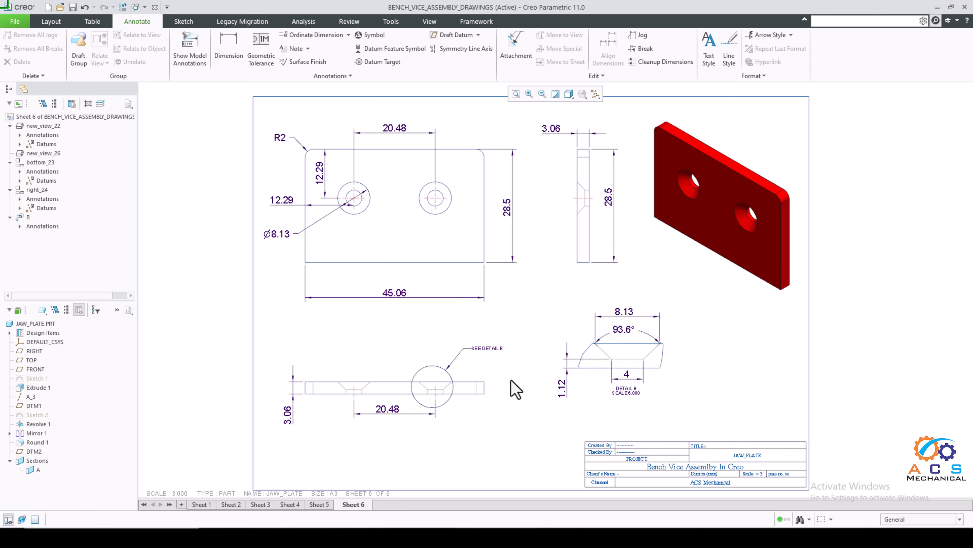
Save the drawing and refit the whole sheet in the display
{"action": "left_click", "coordinate": [73, 7]}
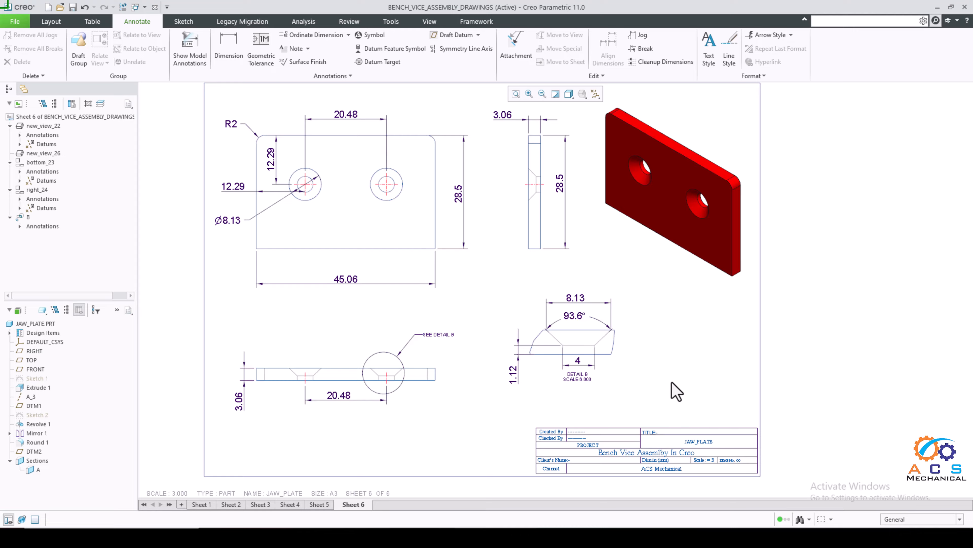
{"action": "left_click", "coordinate": [513, 100]}
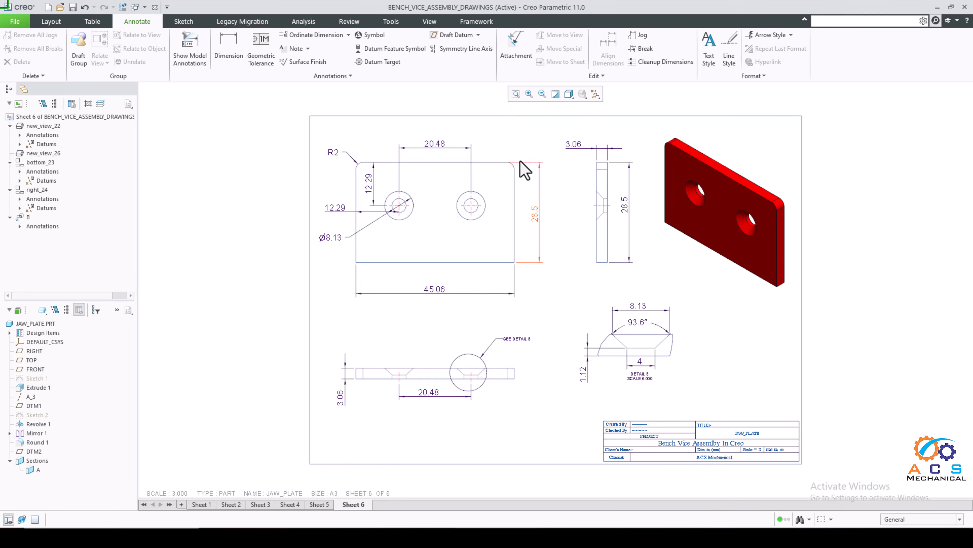